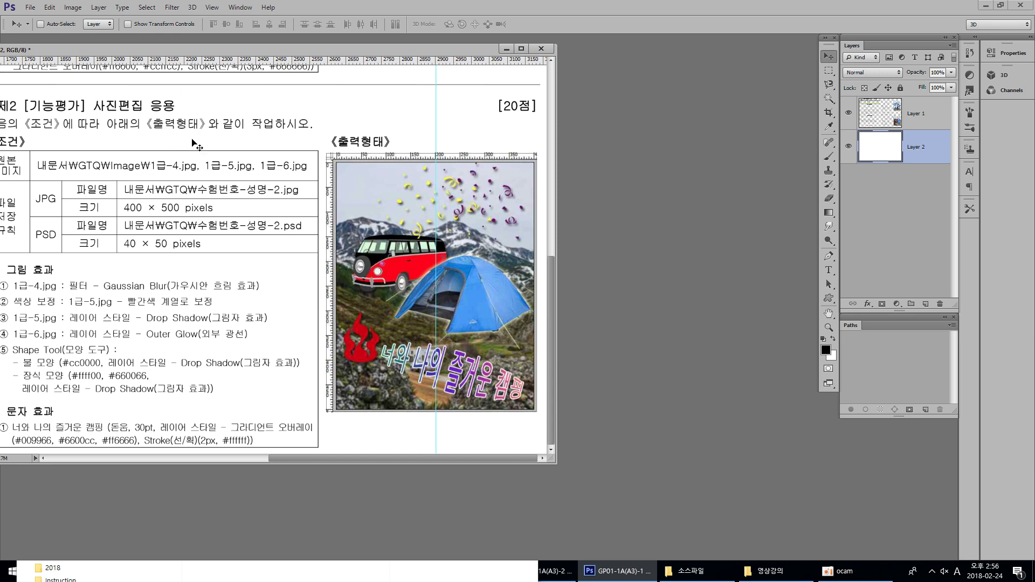
Create a 400 × 500 pixel, 72 ppi RGB document named 수험번호-이름-2 and place its window beside the exam sheet's problem 2.
{"action": "left_click_drag", "start_coordinate": [181, 114], "coordinate": [164, 390]}
{"action": "mouse_move", "coordinate": [171, 243]}
{"action": "left_mouse_down"}
{"action": "mouse_move", "coordinate": [254, 340]}
{"action": "mouse_move", "coordinate": [159, 352]}
{"action": "mouse_move", "coordinate": [152, 340]}
{"action": "left_mouse_up"}
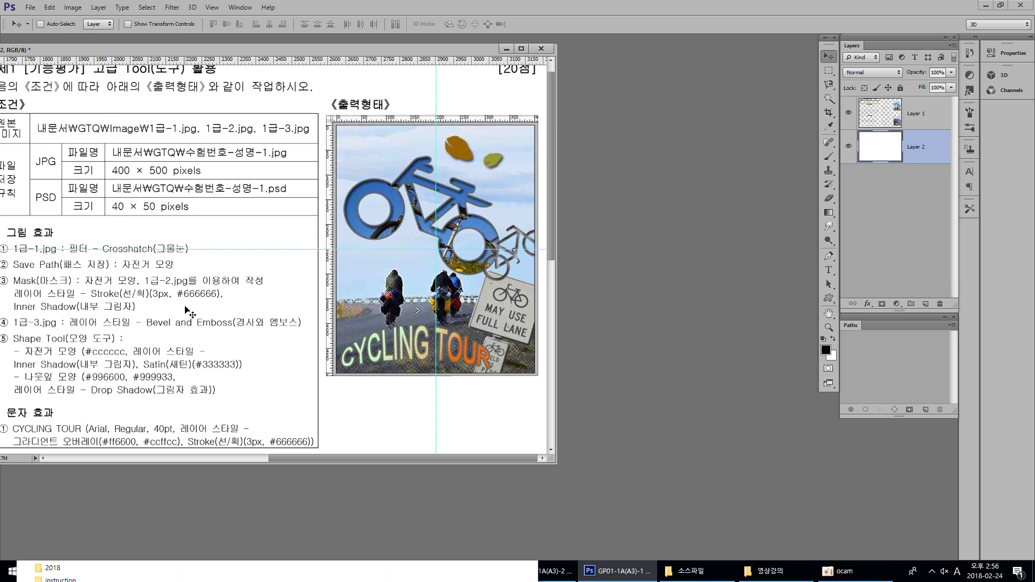
{"action": "scroll", "coordinate": [198, 366], "scroll_direction": "down", "scroll_amount": 6}
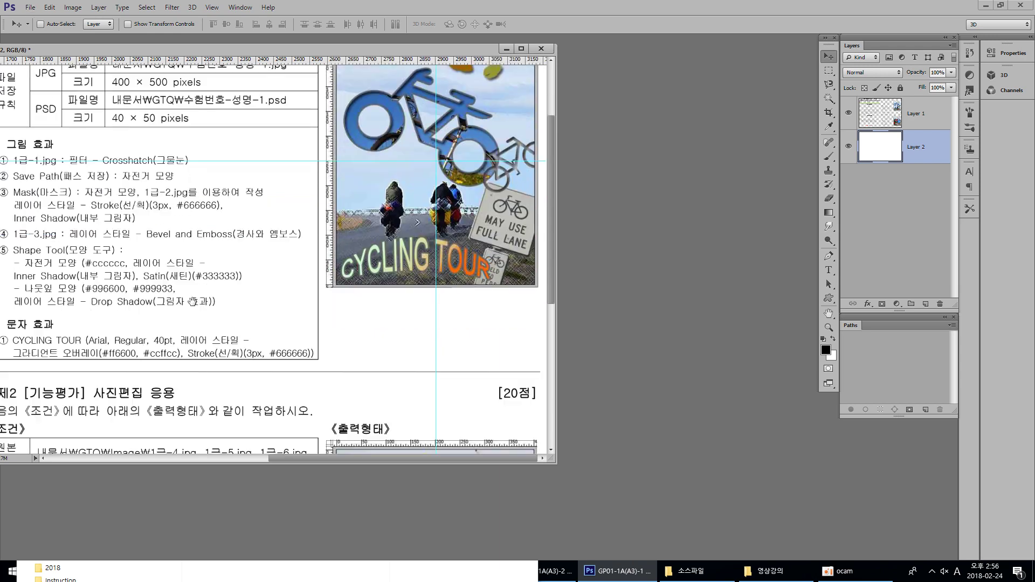
{"action": "scroll", "coordinate": [131, 279], "scroll_direction": "down", "scroll_amount": 1}
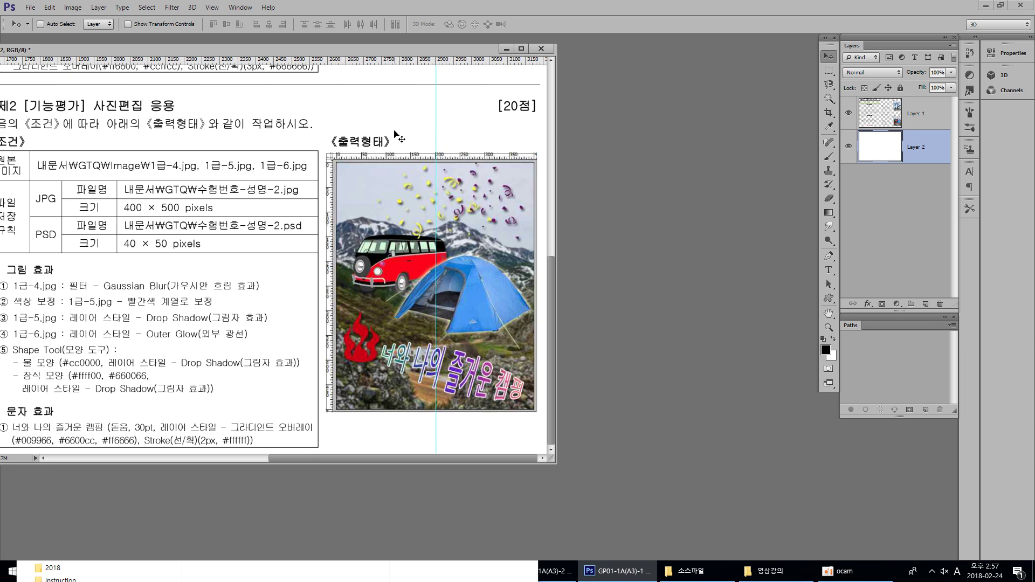
{"action": "key", "text": "ctrl+n"}
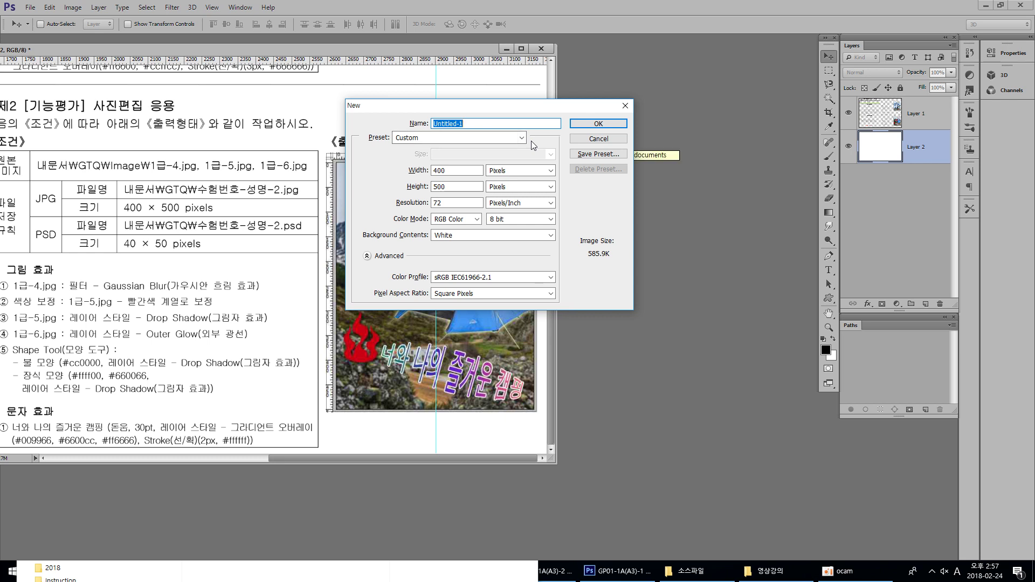
{"action": "type", "text": "t"}
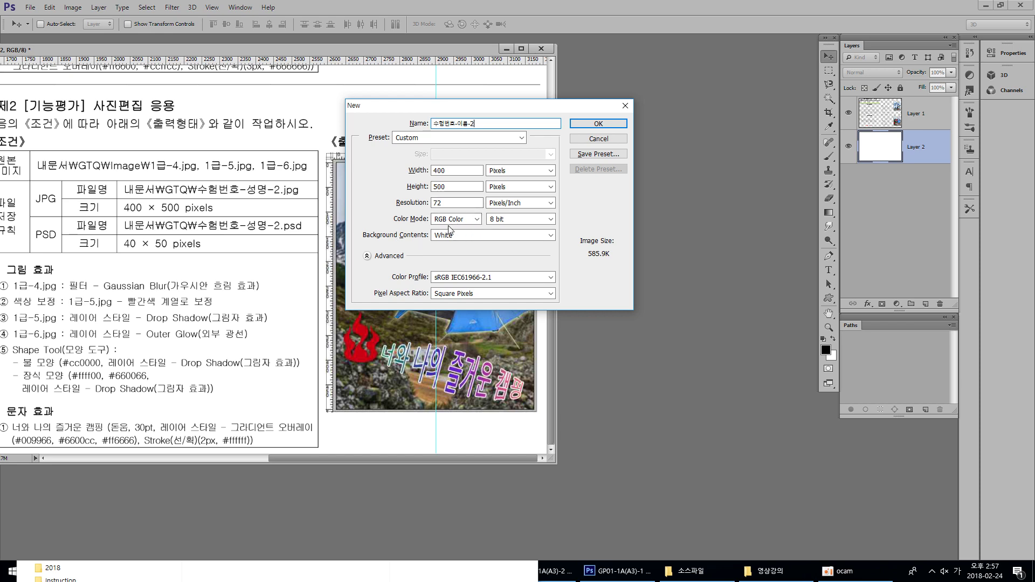
{"action": "left_click", "coordinate": [598, 124]}
{"action": "left_click_drag", "start_coordinate": [106, 54], "coordinate": [659, 52]}
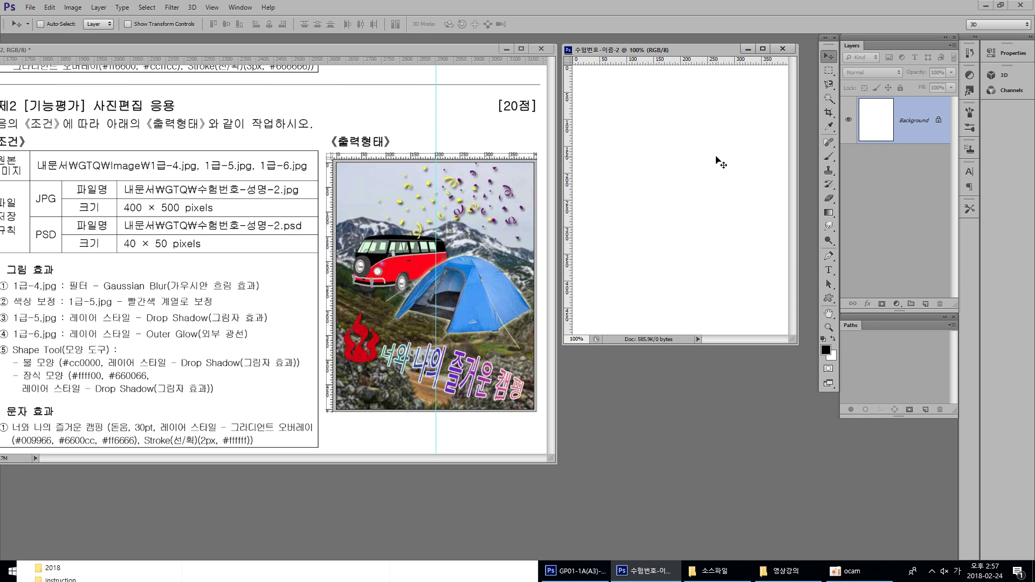
Save the new document in Photoshop format as 수험번호-이름-2.psd in the 수험번호-cigies folder.
{"action": "key", "text": "ctrl+shift+s"}
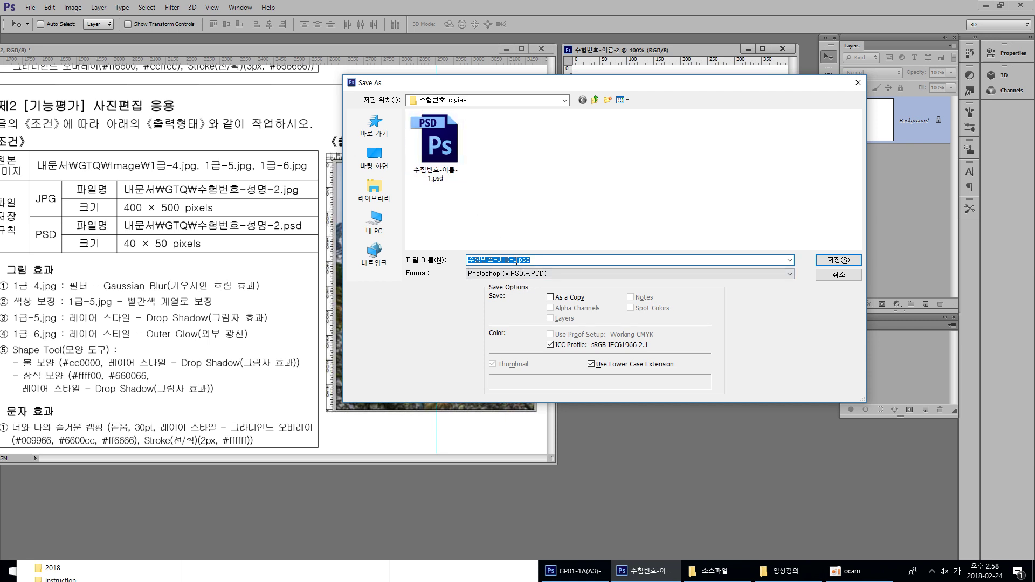
{"action": "left_click", "coordinate": [840, 260]}
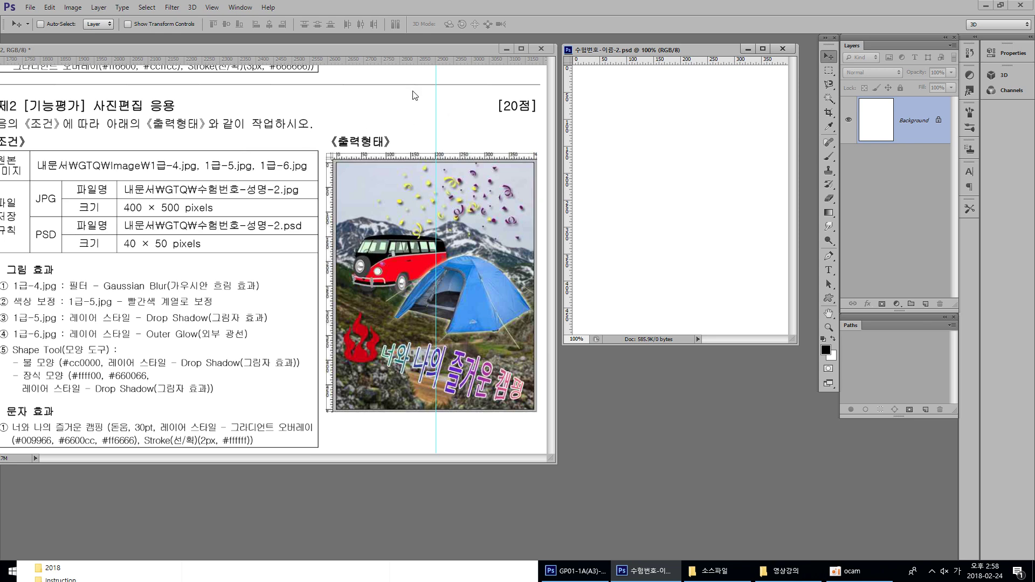
Add a horizontal guide through the middle of the problem 2 reference picture on the exam sheet.
{"action": "left_click_drag", "start_coordinate": [362, 50], "coordinate": [467, 46]}
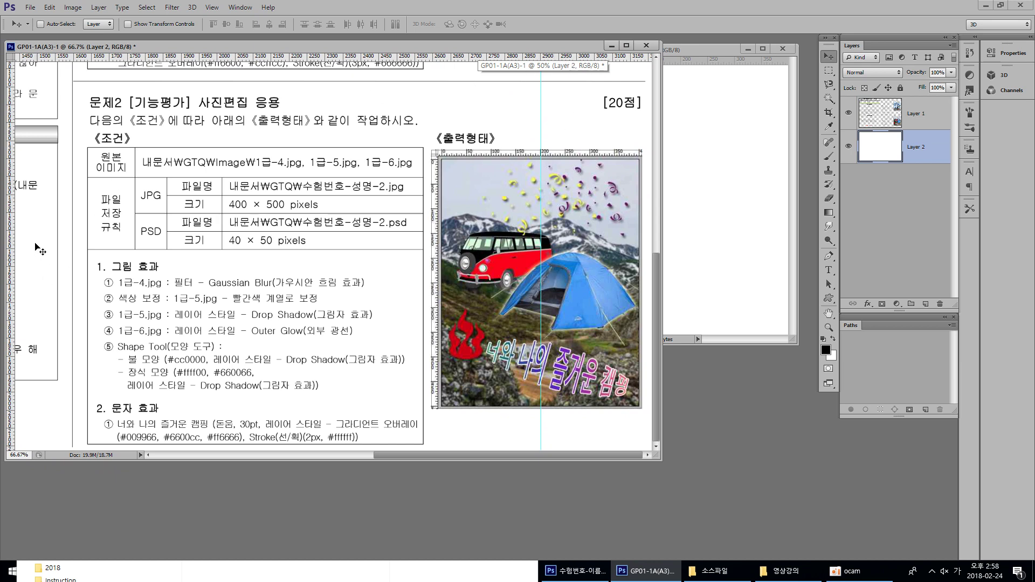
{"action": "left_click_drag", "start_coordinate": [239, 57], "coordinate": [567, 282]}
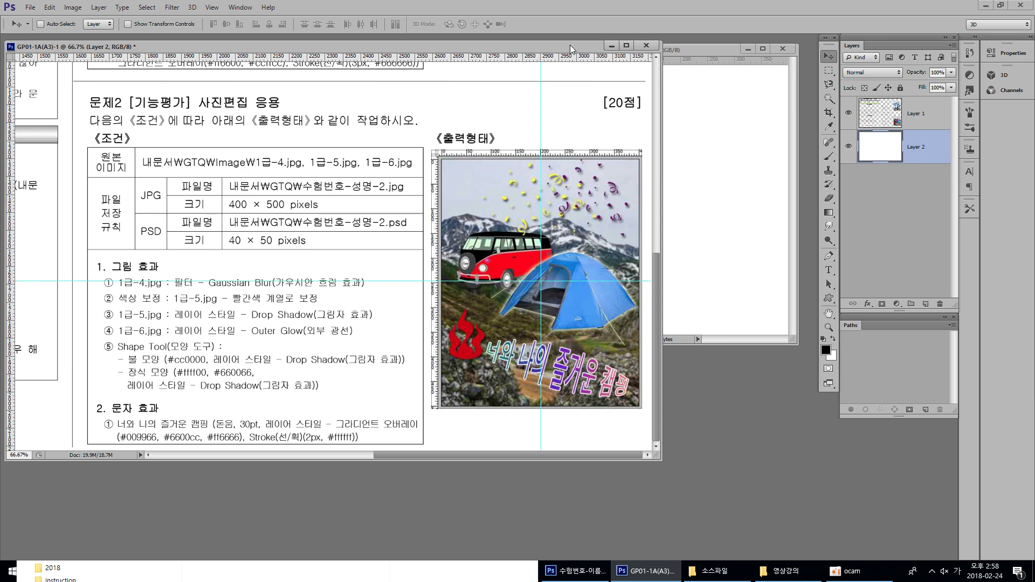
{"action": "left_click_drag", "start_coordinate": [570, 44], "coordinate": [462, 47]}
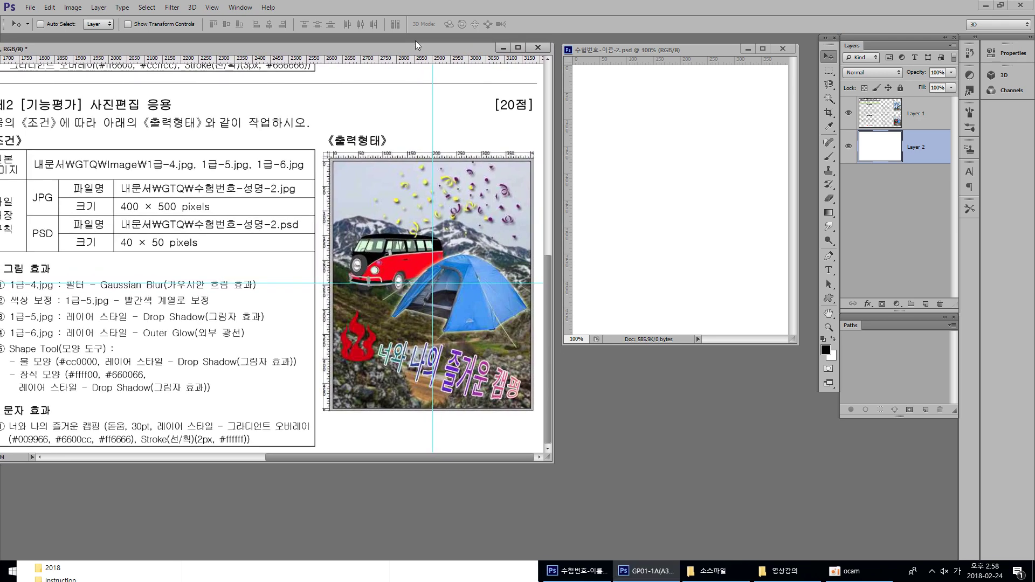
Enlarge the window of 수험번호-이름-2.psd to show the whole canvas and display its rulers.
{"action": "left_click", "coordinate": [662, 50]}
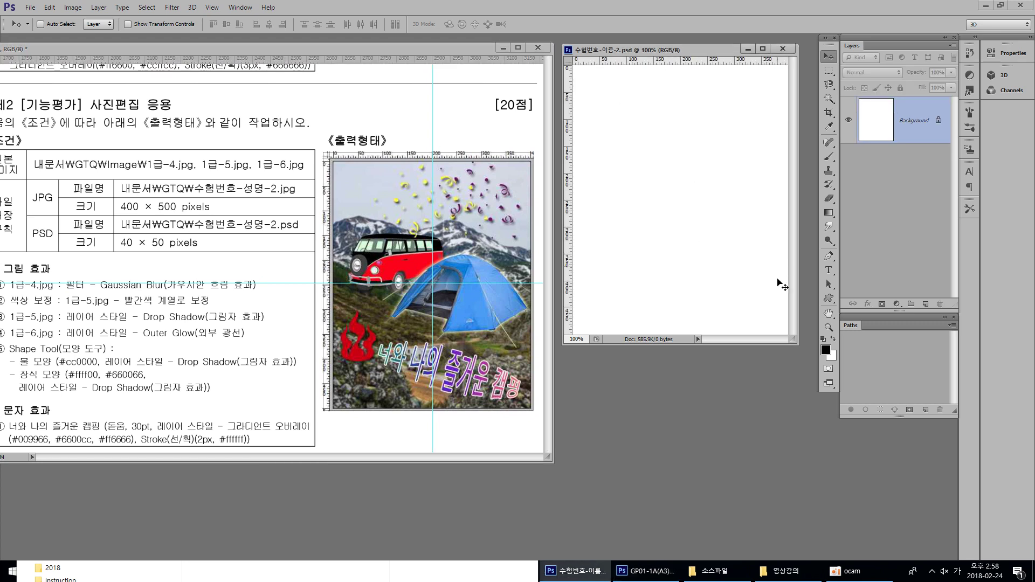
{"action": "left_click_drag", "start_coordinate": [796, 343], "coordinate": [810, 387]}
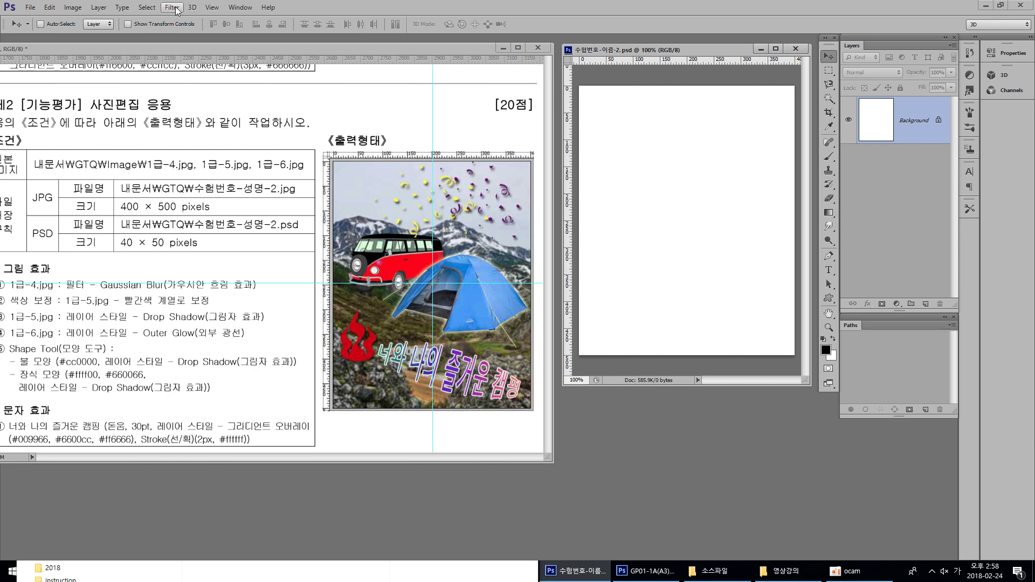
{"action": "left_click", "coordinate": [212, 8]}
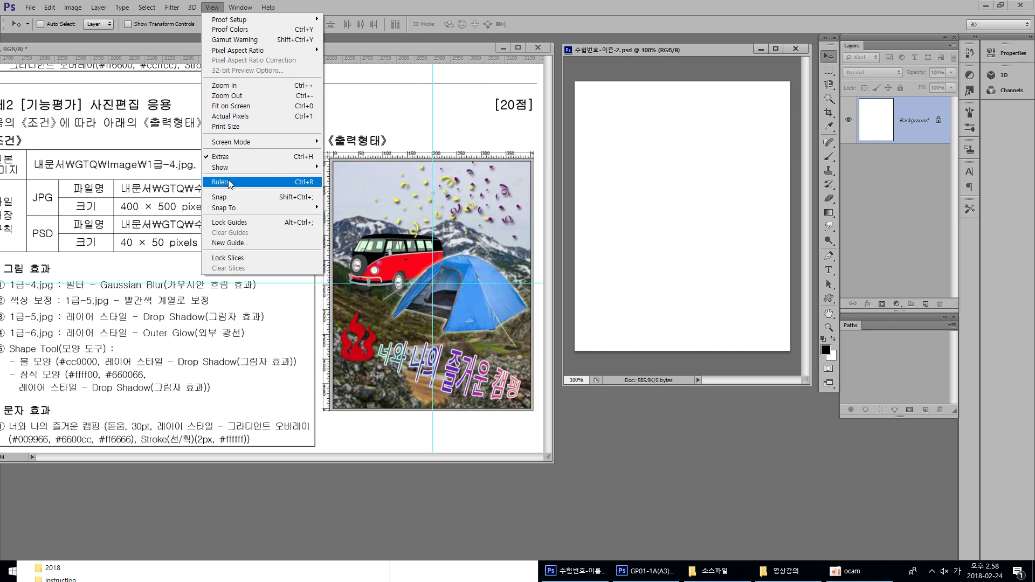
{"action": "left_click", "coordinate": [273, 187]}
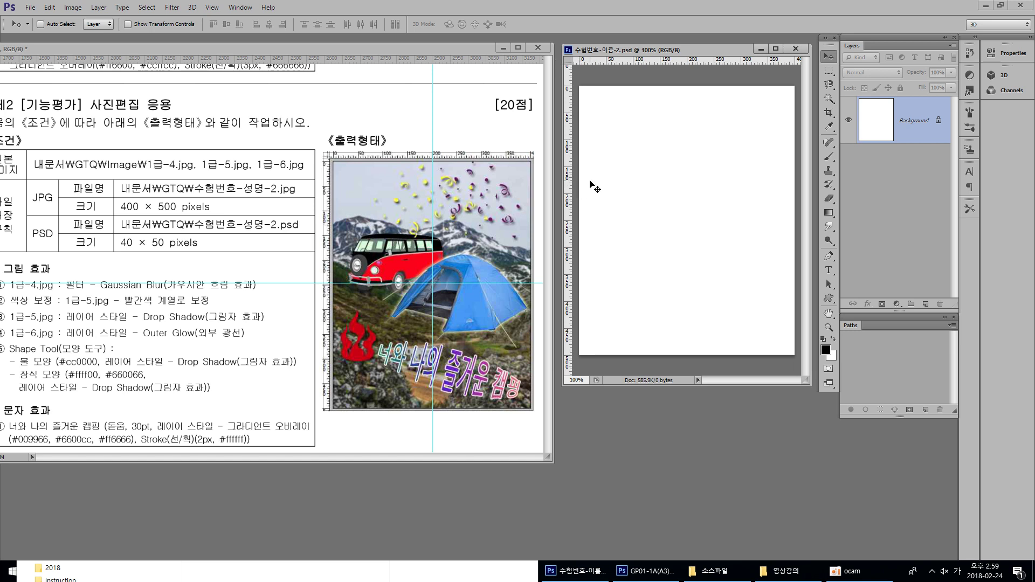
{"action": "key", "text": "ctrl+r"}
{"action": "key", "text": "ctrl+r"}
Place a vertical guide at about 200 px and a horizontal guide at about 250 px, with ruler units set to pixels.
{"action": "left_click_drag", "start_coordinate": [570, 181], "coordinate": [689, 175]}
{"action": "left_click_drag", "start_coordinate": [698, 63], "coordinate": [704, 221]}
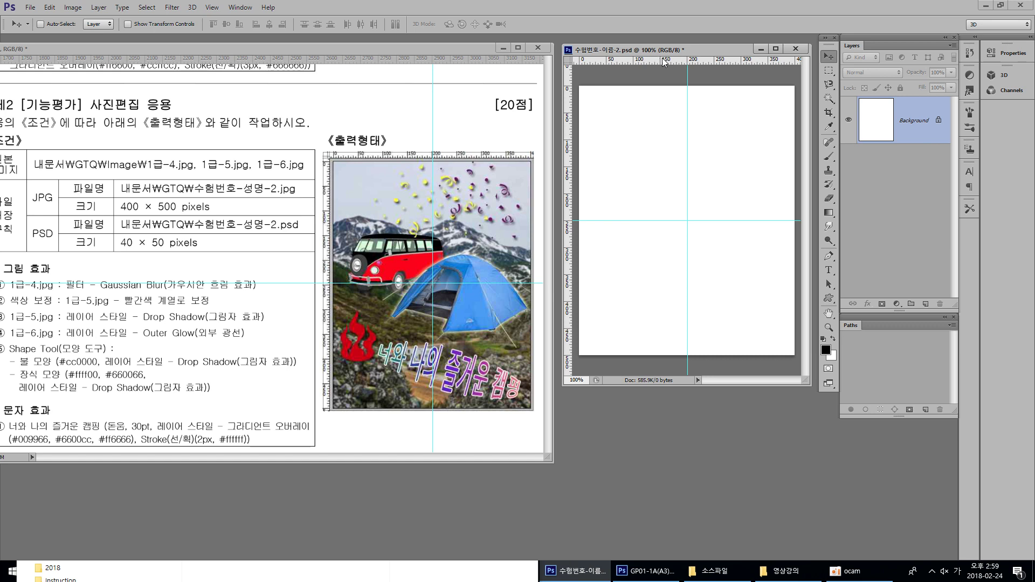
{"action": "right_click", "coordinate": [636, 60]}
{"action": "left_click", "coordinate": [605, 60]}
{"action": "right_click", "coordinate": [626, 60]}
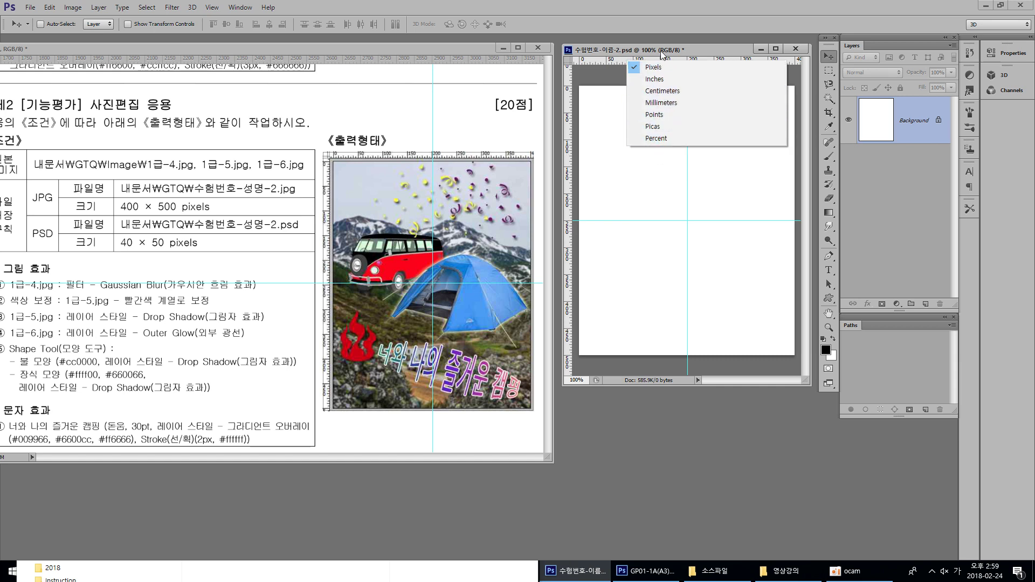
{"action": "left_click", "coordinate": [655, 70]}
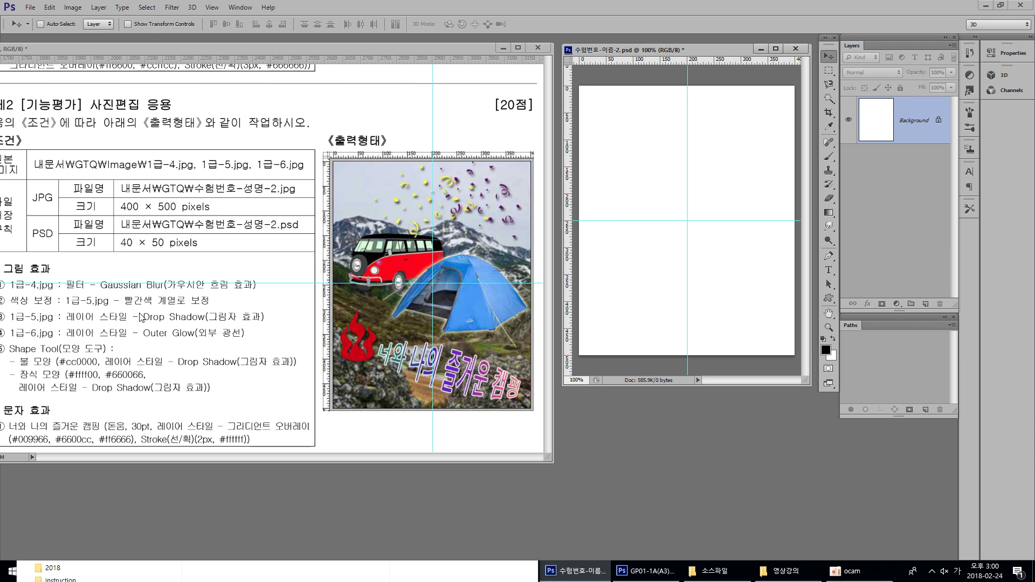
Switch to File Explorer and open the 소스파일 folder inside [포토샵]18101_GTQ 1급(A)_문제및모범답안.
{"action": "left_click", "coordinate": [322, 573]}
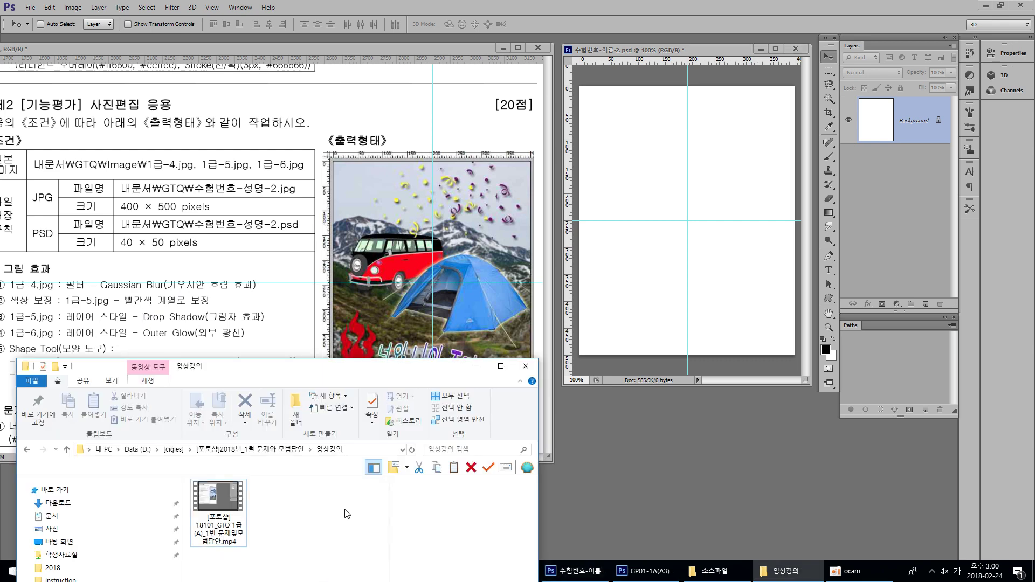
{"action": "left_click_drag", "start_coordinate": [345, 374], "coordinate": [387, 75]}
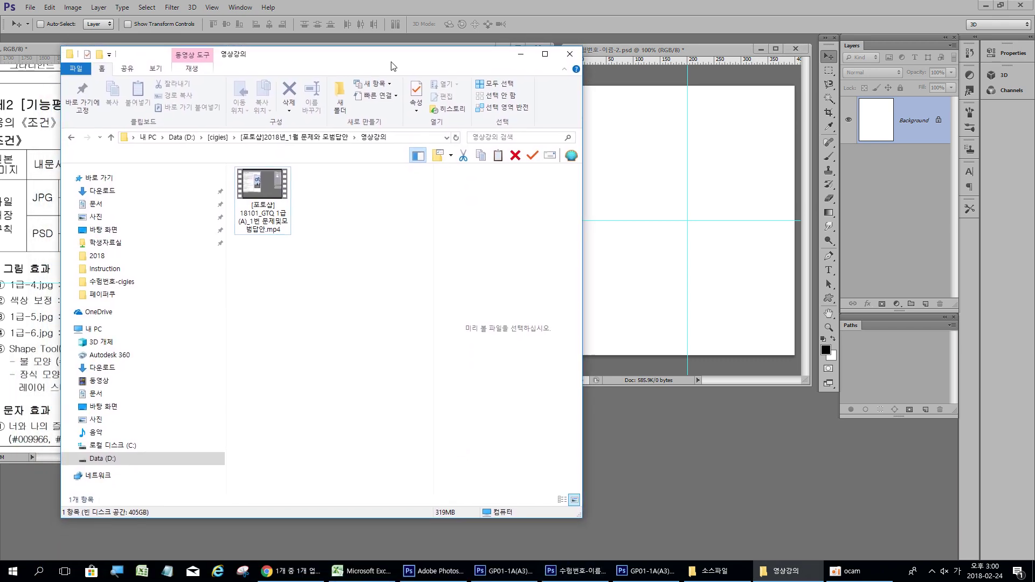
{"action": "left_click", "coordinate": [290, 161]}
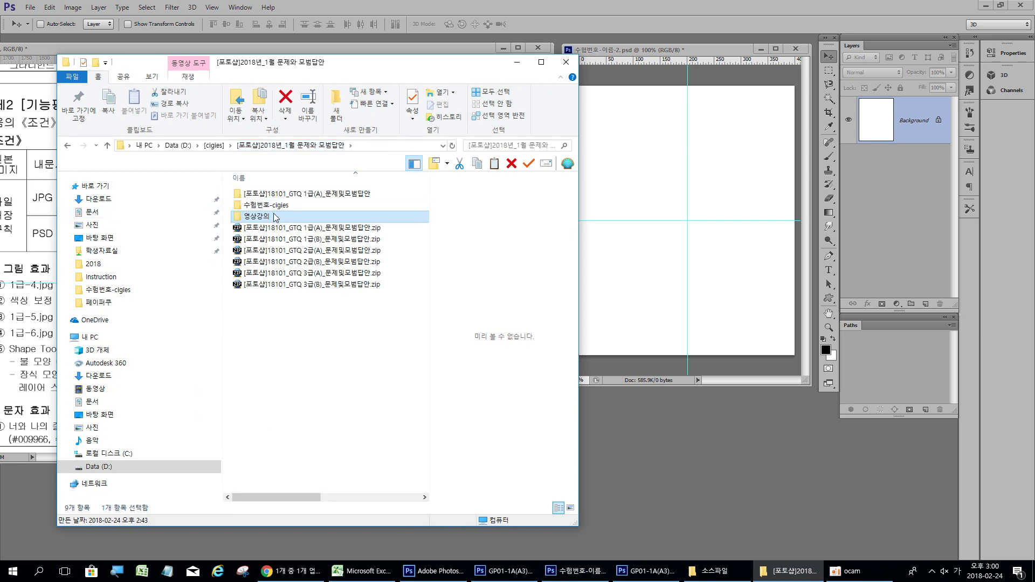
{"action": "double_click", "coordinate": [259, 207]}
{"action": "double_click", "coordinate": [260, 207]}
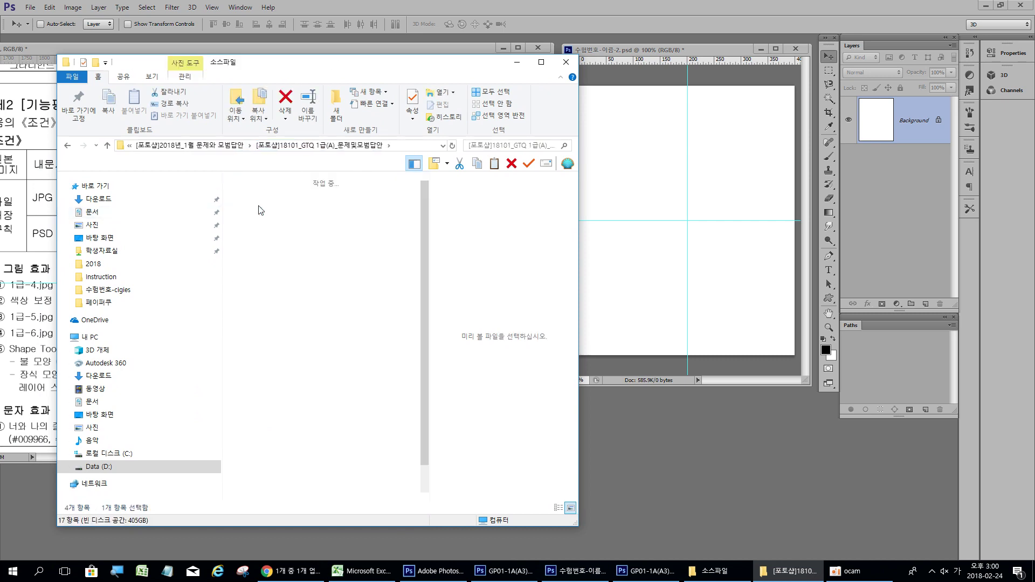
Place 1급-4.jpg from the 소스파일 folder into the 수험번호-이름-2.psd document.
{"action": "left_click_drag", "start_coordinate": [476, 55], "coordinate": [476, 277]}
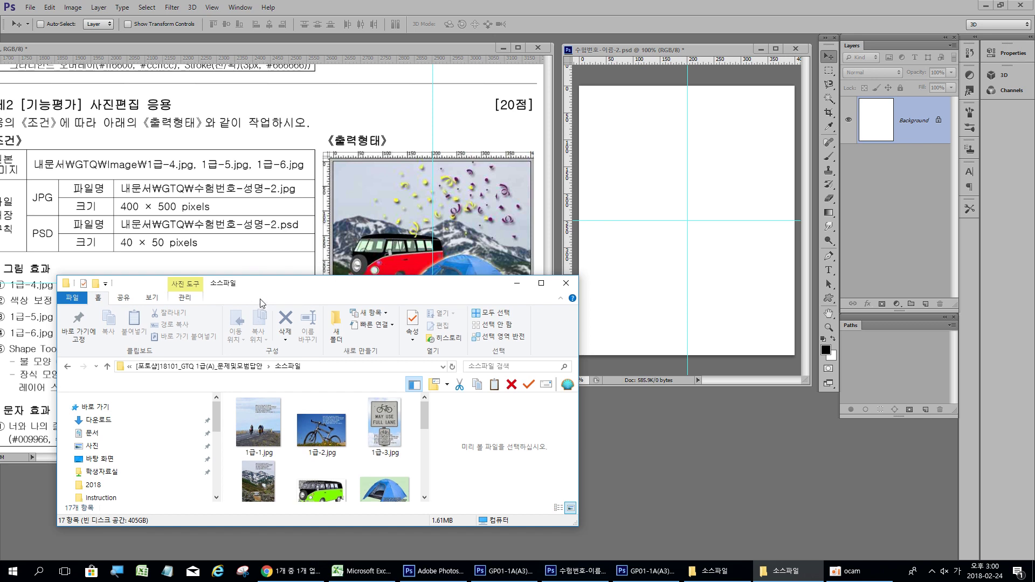
{"action": "left_click_drag", "start_coordinate": [261, 292], "coordinate": [373, 320]}
{"action": "scroll", "coordinate": [371, 500], "scroll_direction": "down", "scroll_amount": 1}
{"action": "left_click", "coordinate": [371, 497]}
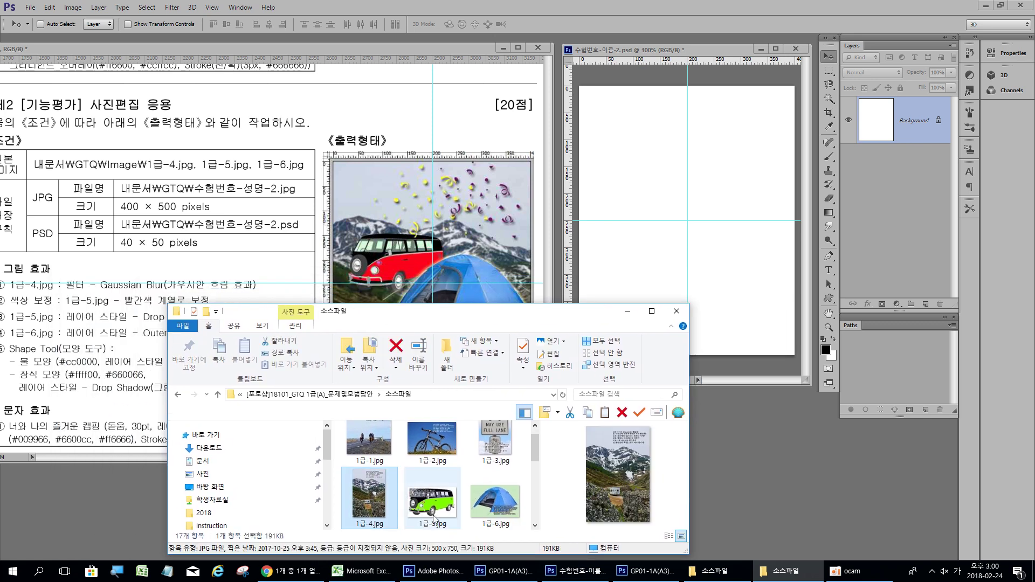
{"action": "left_click_drag", "start_coordinate": [371, 498], "coordinate": [699, 225]}
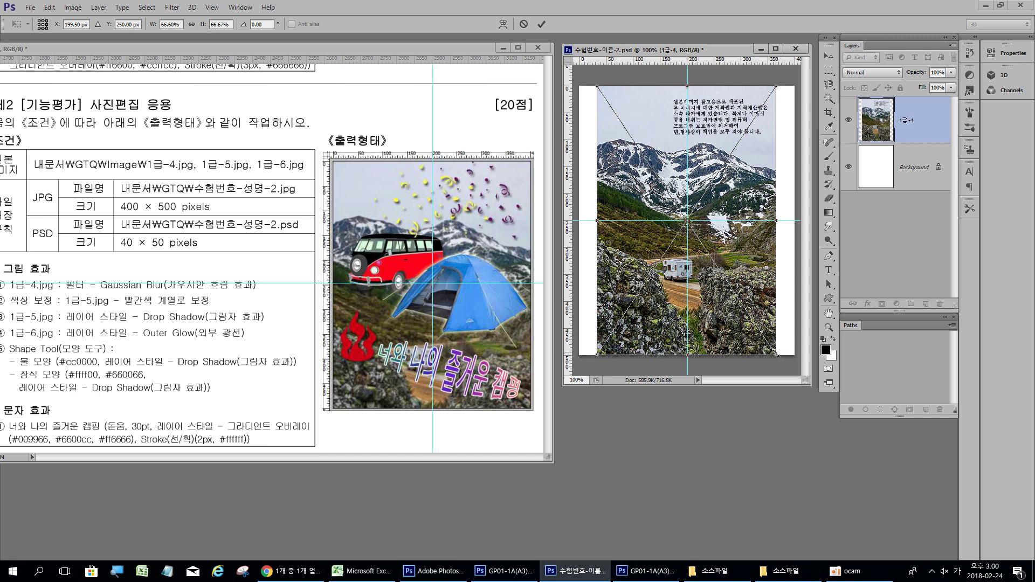
Scale the placed mountain photo to about 81% and position it at X 198 px, Y 288 px, covering the canvas.
{"action": "left_click_drag", "start_coordinate": [777, 355], "coordinate": [811, 383]}
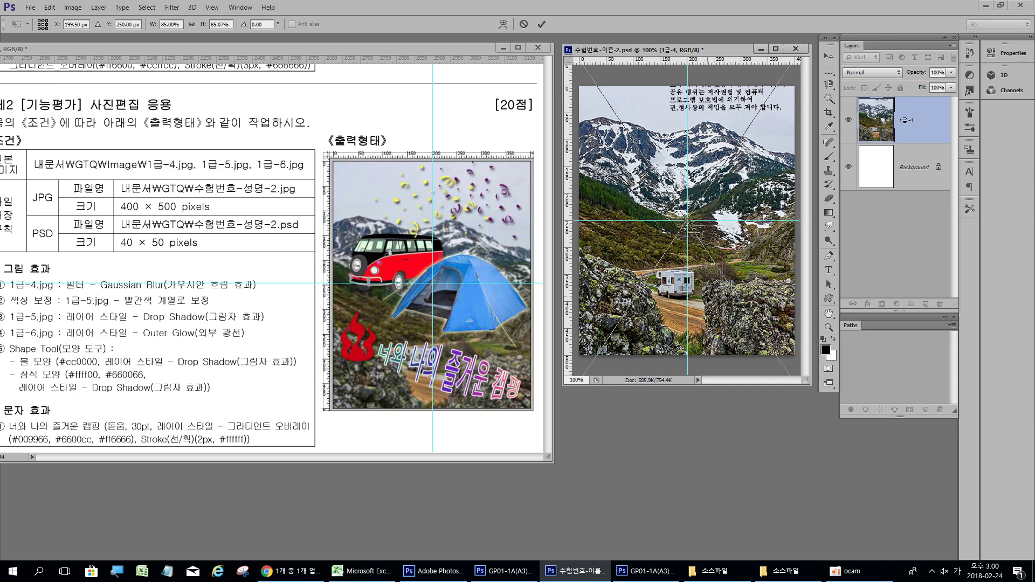
{"action": "mouse_move", "coordinate": [708, 298]}
{"action": "left_mouse_down"}
{"action": "mouse_move", "coordinate": [709, 320]}
{"action": "mouse_move", "coordinate": [709, 291]}
{"action": "mouse_move", "coordinate": [690, 295]}
{"action": "left_mouse_up"}
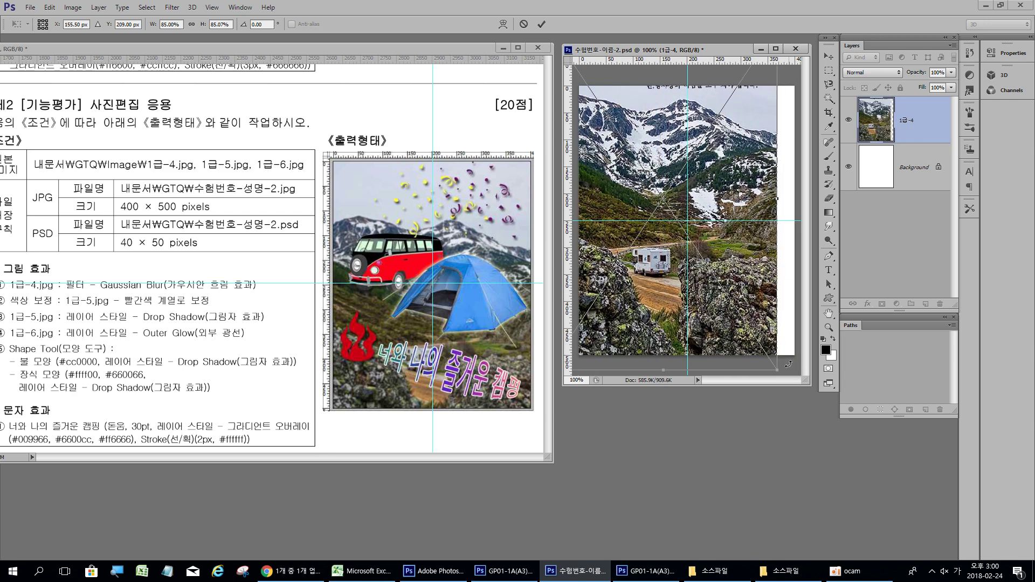
{"action": "left_click_drag", "start_coordinate": [777, 370], "coordinate": [769, 359]}
{"action": "left_click_drag", "start_coordinate": [672, 311], "coordinate": [695, 342]}
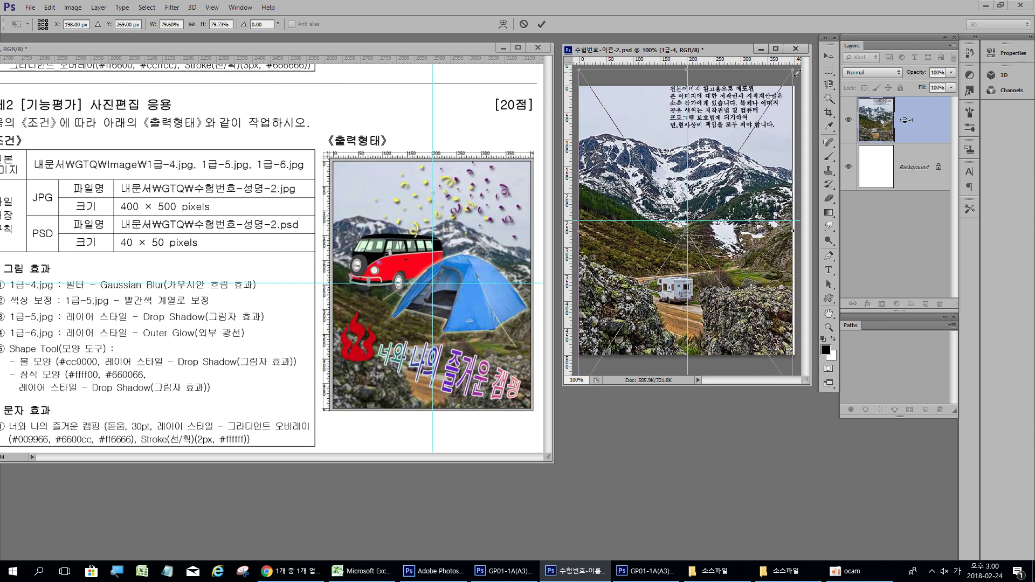
{"action": "left_click_drag", "start_coordinate": [797, 73], "coordinate": [799, 71]}
{"action": "left_click_drag", "start_coordinate": [761, 283], "coordinate": [767, 286]}
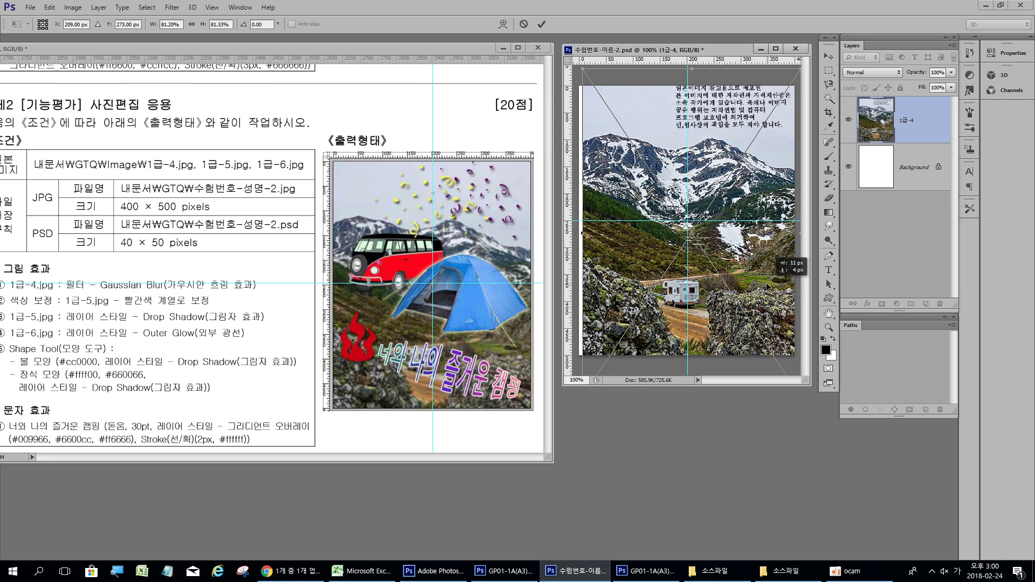
{"action": "left_click_drag", "start_coordinate": [767, 286], "coordinate": [760, 291]}
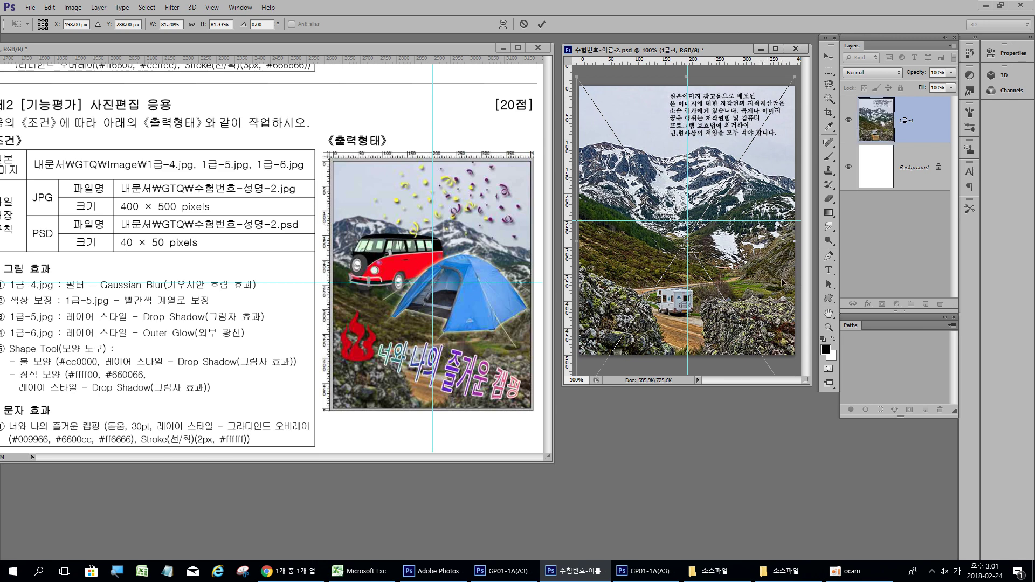
{"action": "key", "text": "Return"}
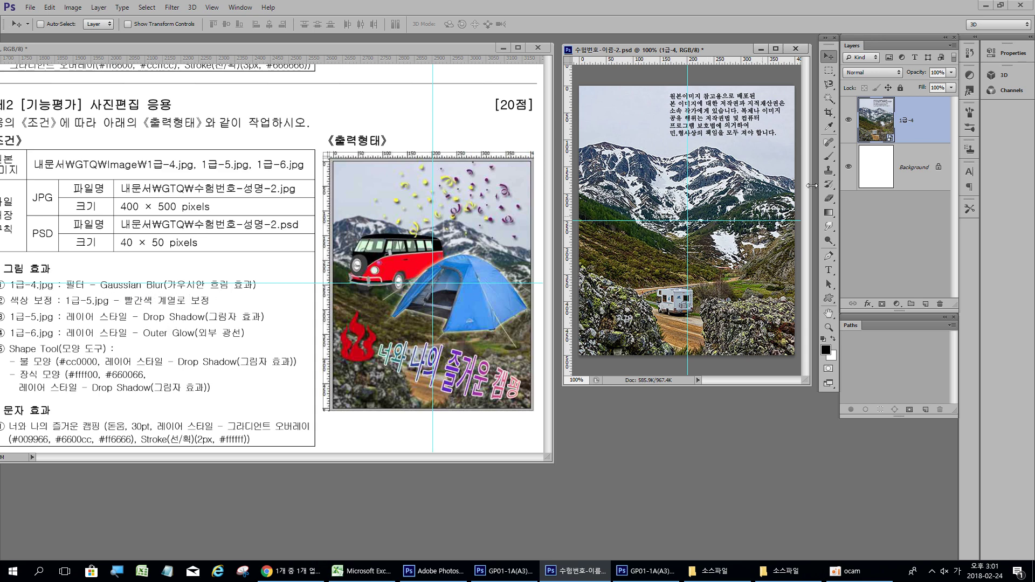
Examine the list of available filters in the Filter Gallery and close it without applying any.
{"action": "left_click", "coordinate": [174, 8]}
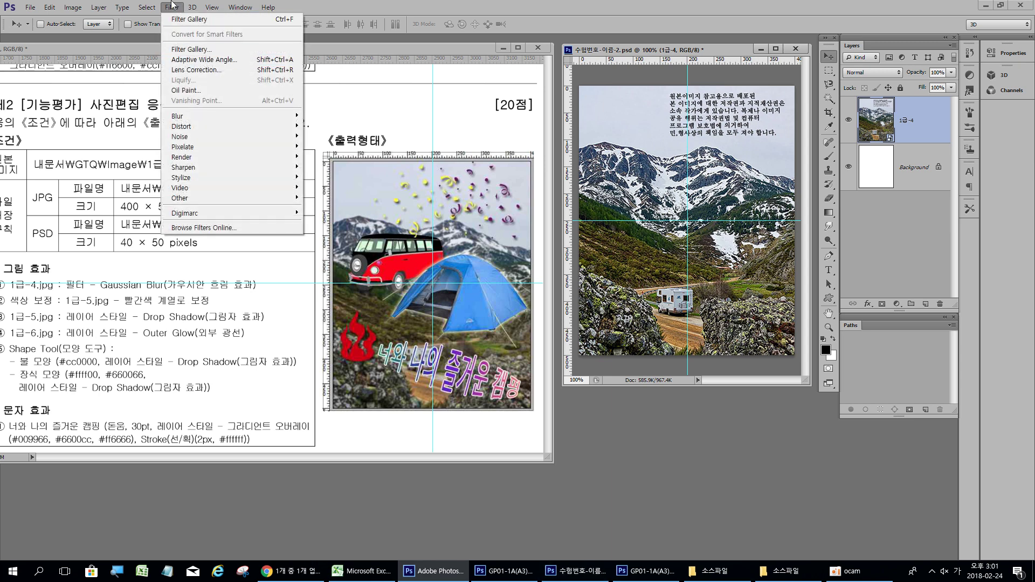
{"action": "left_click", "coordinate": [172, 8]}
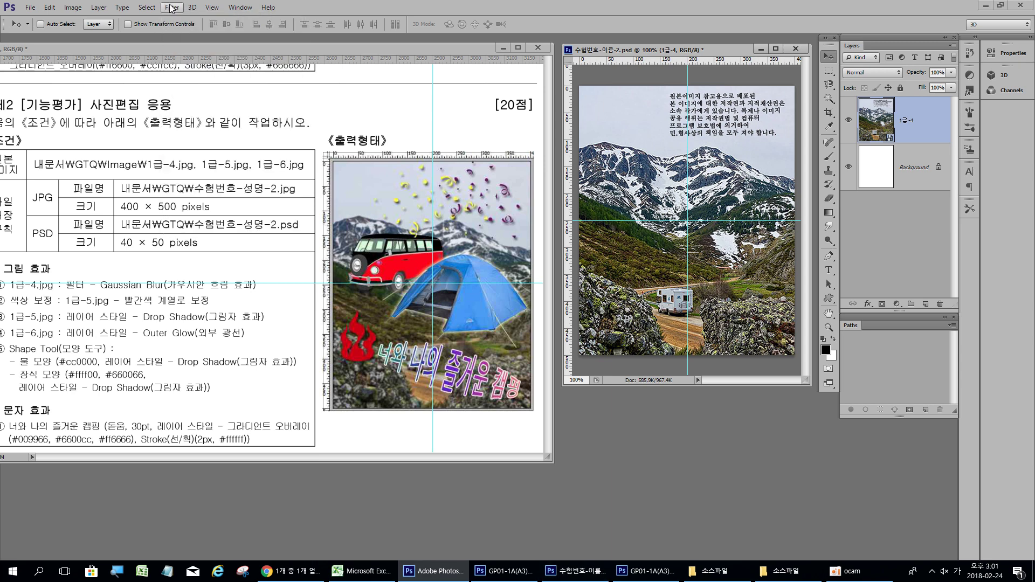
{"action": "left_click", "coordinate": [172, 7]}
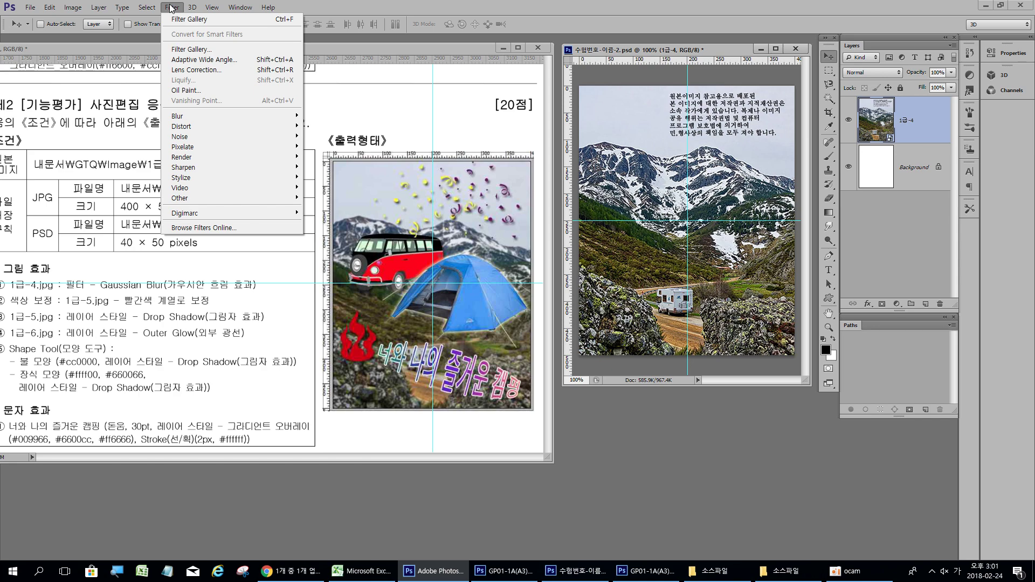
{"action": "left_click", "coordinate": [206, 51]}
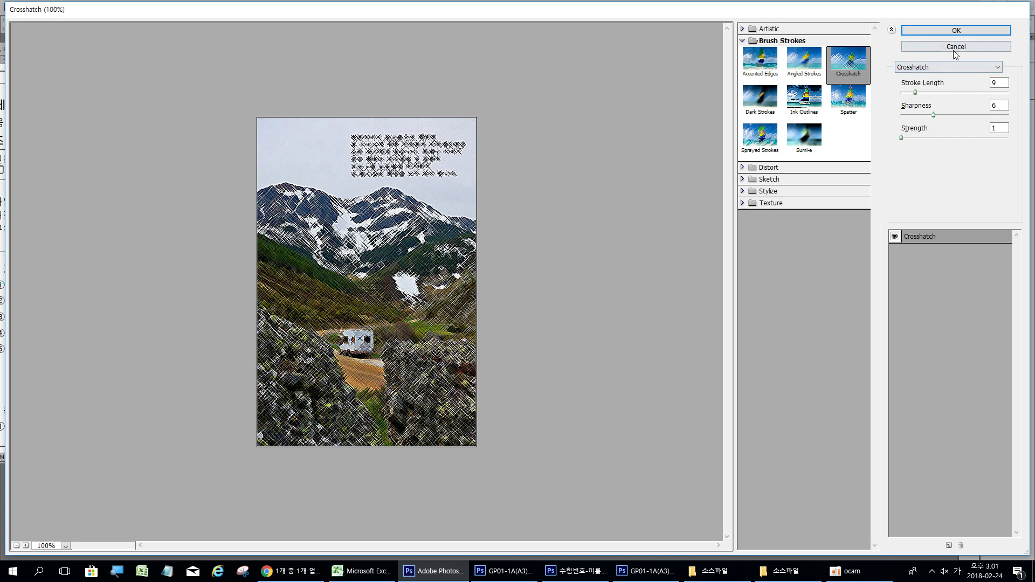
{"action": "left_click", "coordinate": [999, 66]}
{"action": "left_click_drag", "start_coordinate": [996, 144], "coordinate": [996, 183]}
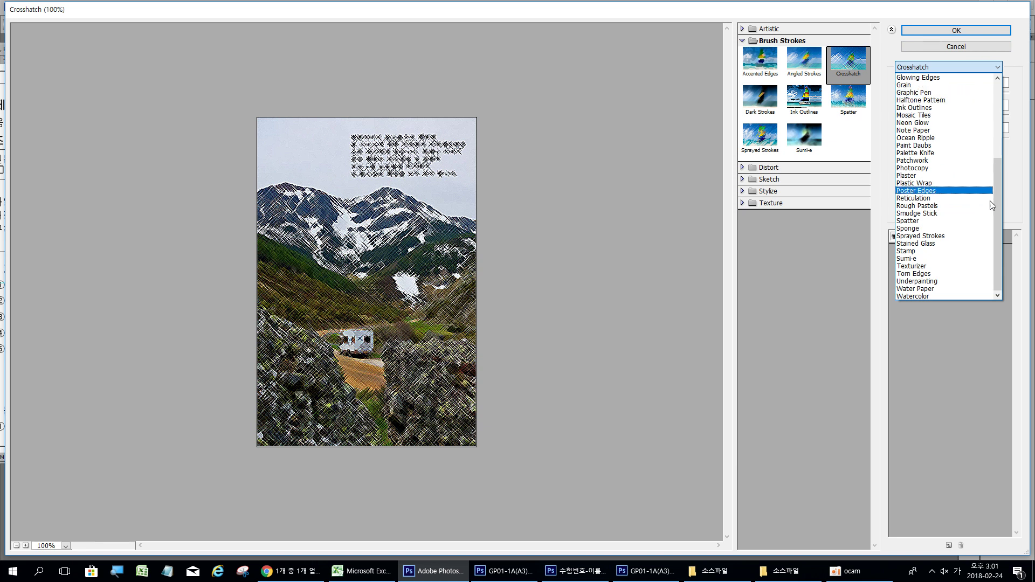
{"action": "left_click_drag", "start_coordinate": [998, 223], "coordinate": [994, 154]}
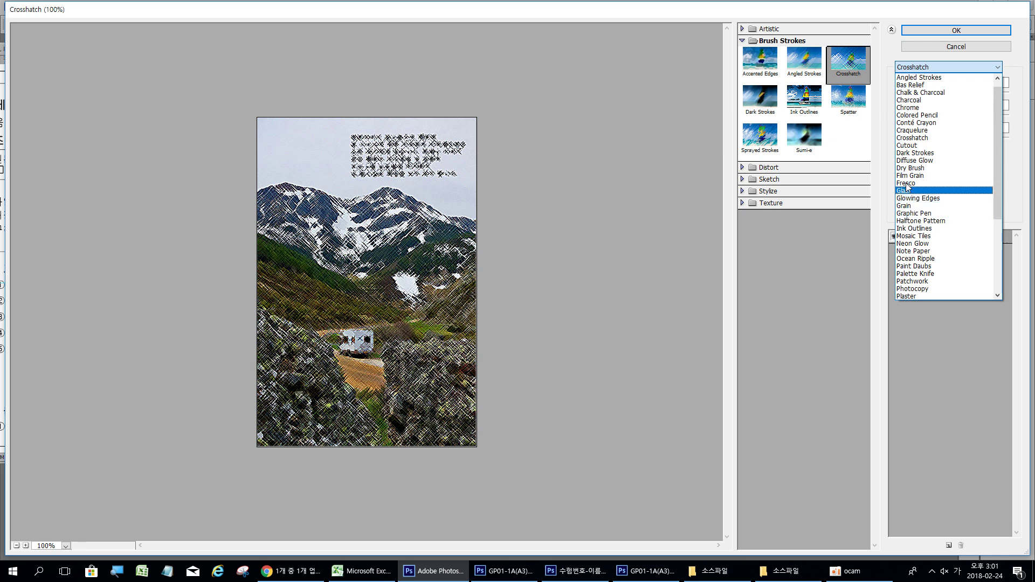
{"action": "left_click", "coordinate": [984, 46]}
{"action": "left_click", "coordinate": [984, 45]}
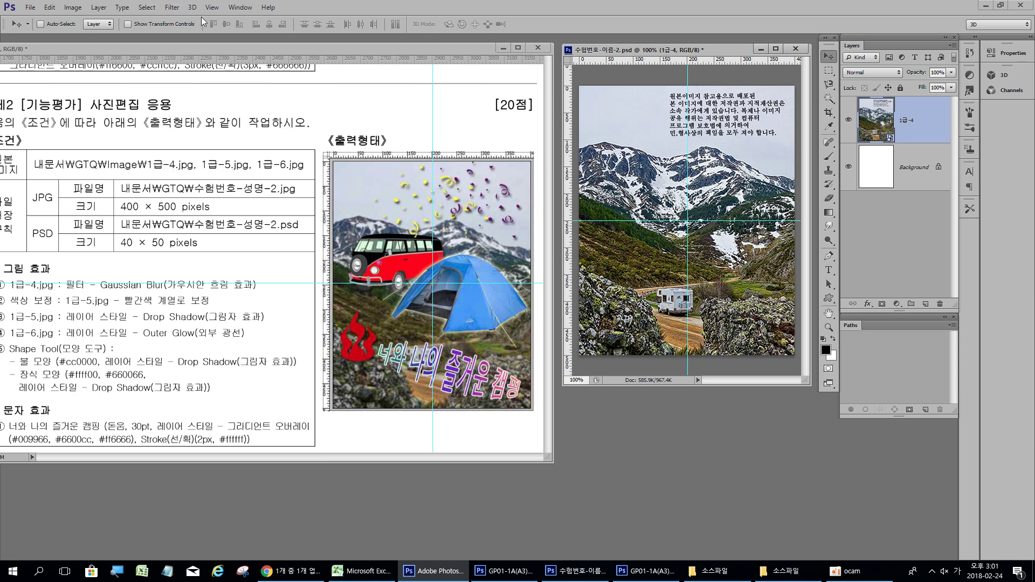
Apply a Gaussian Blur with a radius of 2 pixels to the 1급-4 mountain photo layer.
{"action": "left_click", "coordinate": [172, 7]}
{"action": "left_click", "coordinate": [138, 138]}
{"action": "left_click", "coordinate": [172, 8]}
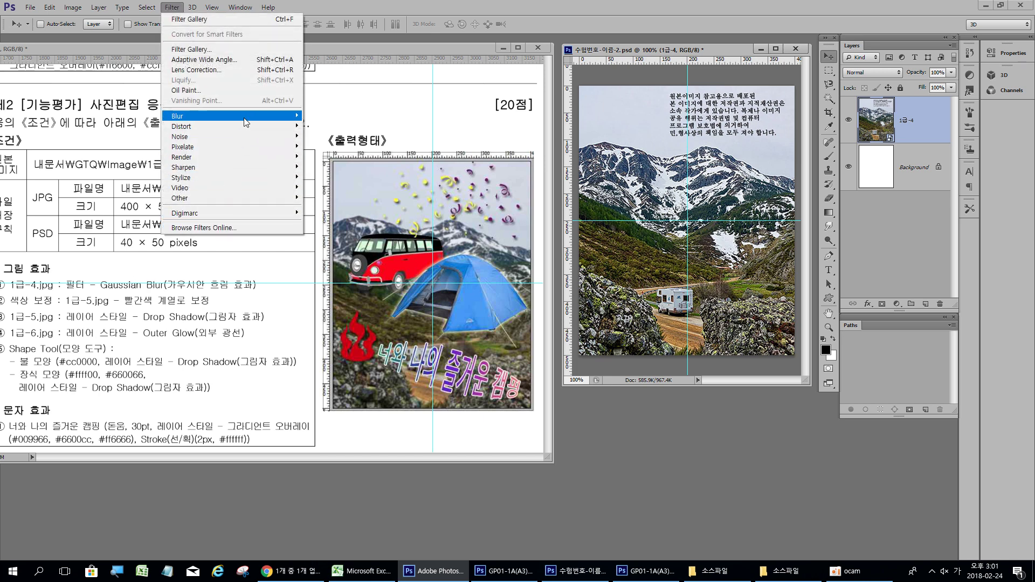
{"action": "mouse_move", "coordinate": [245, 122]}
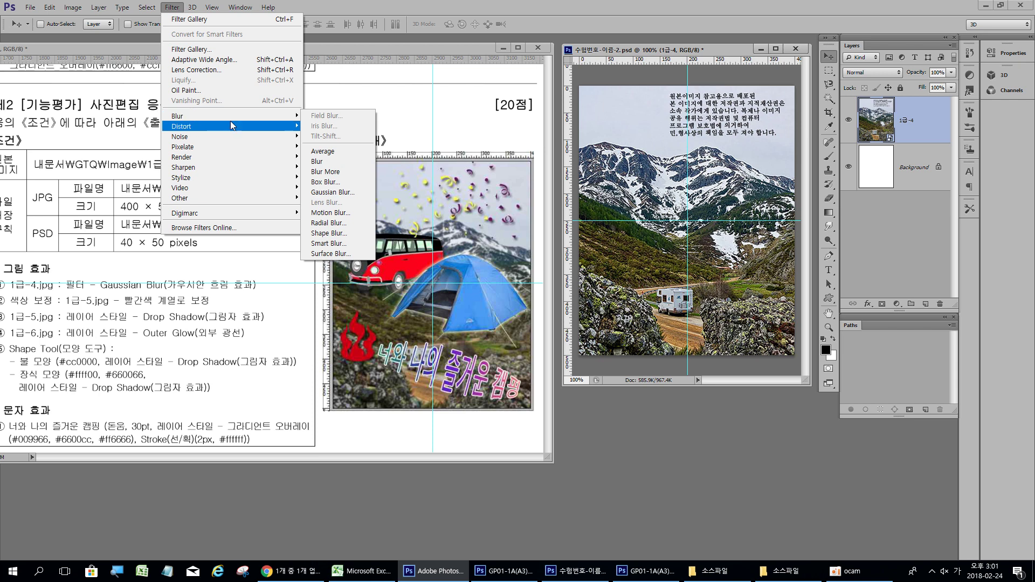
{"action": "left_click", "coordinate": [340, 193]}
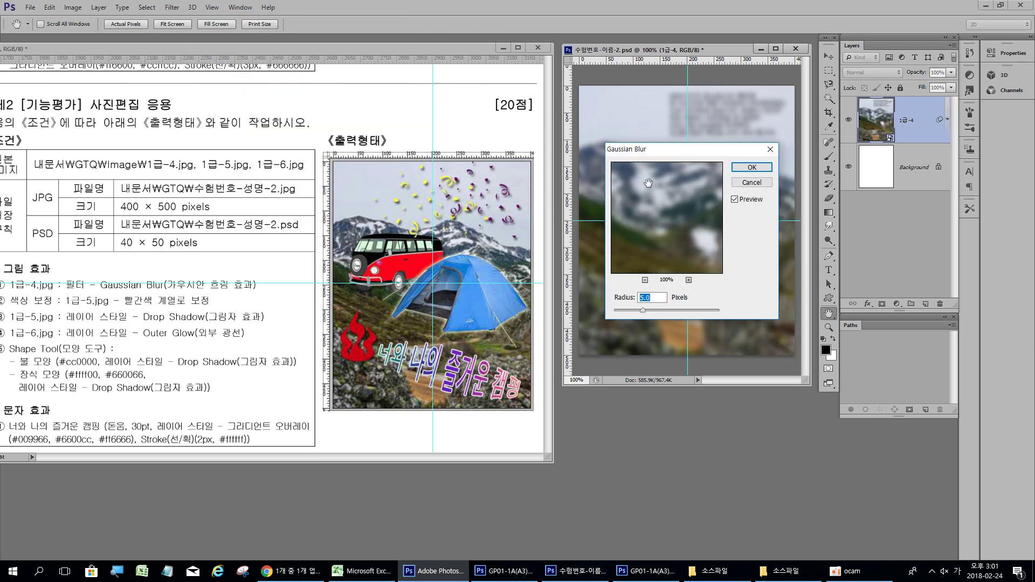
{"action": "left_click_drag", "start_coordinate": [671, 155], "coordinate": [672, 363]}
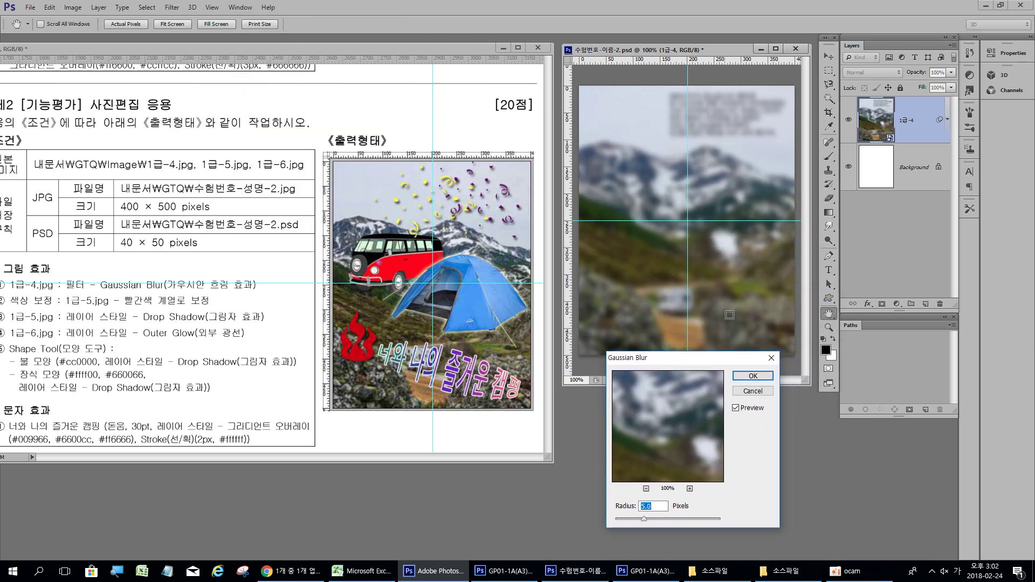
{"action": "type", "text": "3"}
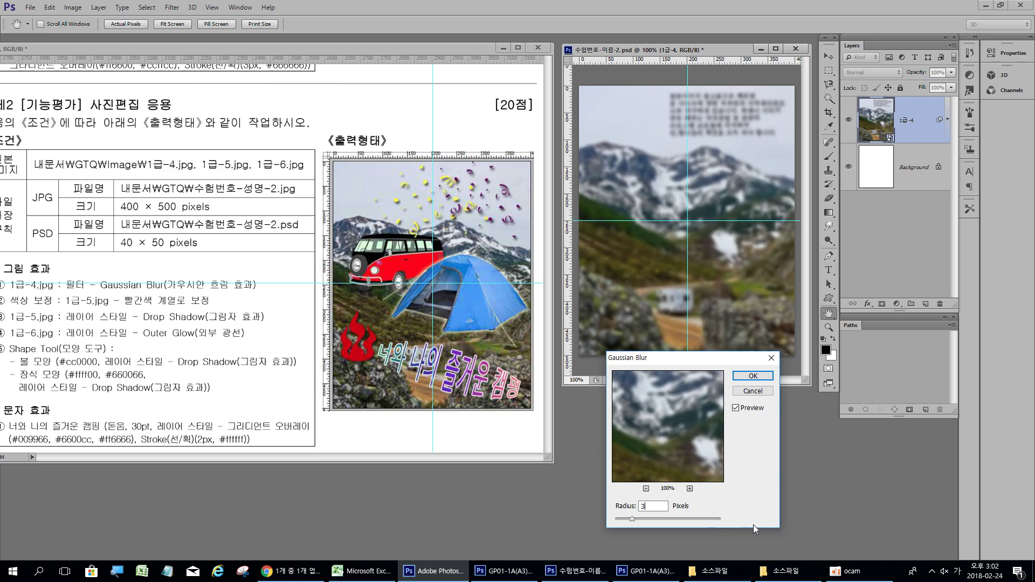
{"action": "key", "text": "BackSpace"}
{"action": "type", "text": "2"}
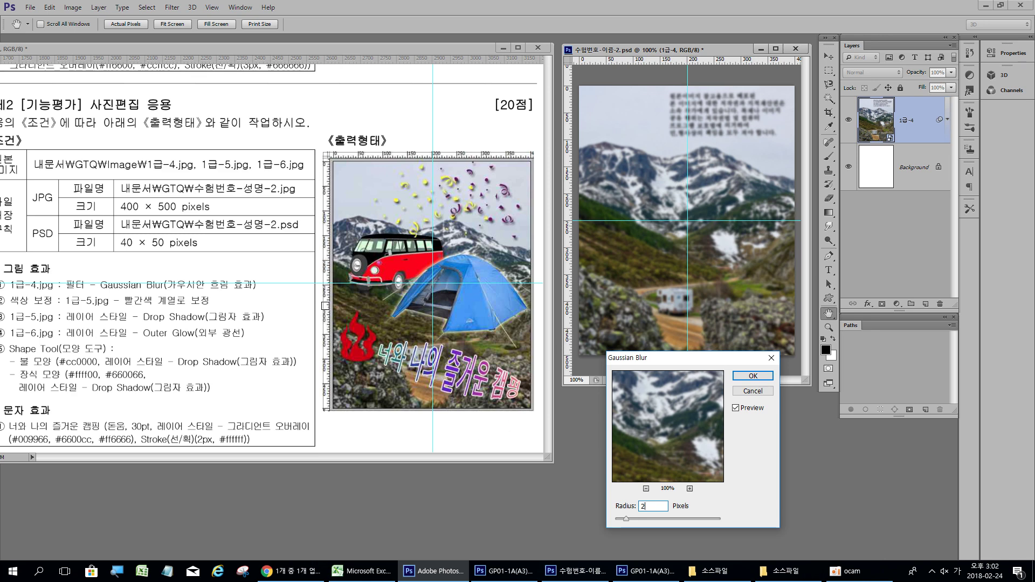
{"action": "left_click", "coordinate": [753, 376]}
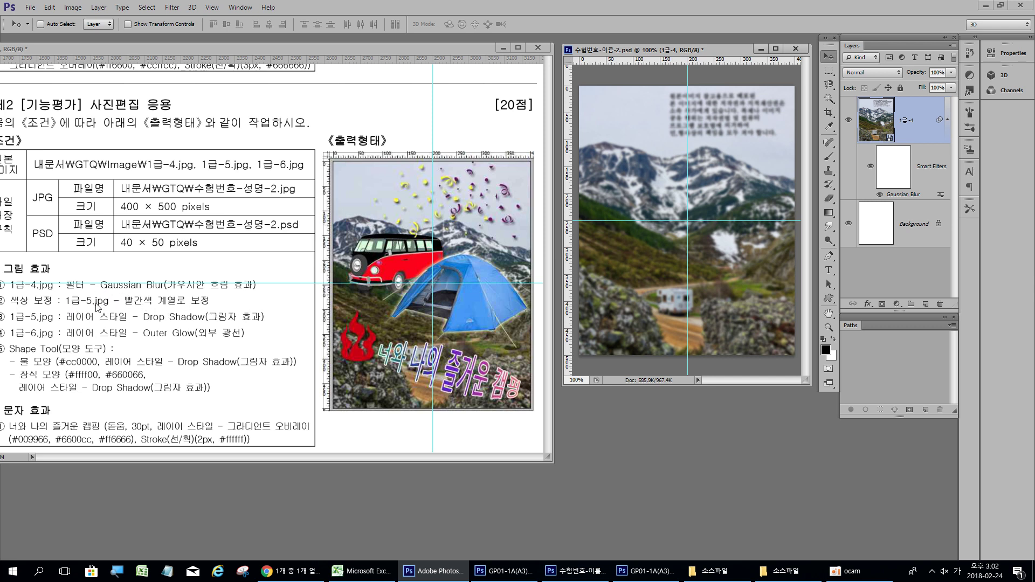
Place 1급-5.jpg, the green van image, from the 소스파일 folder into the 수험번호-이름-2.psd document.
{"action": "left_click", "coordinate": [788, 571]}
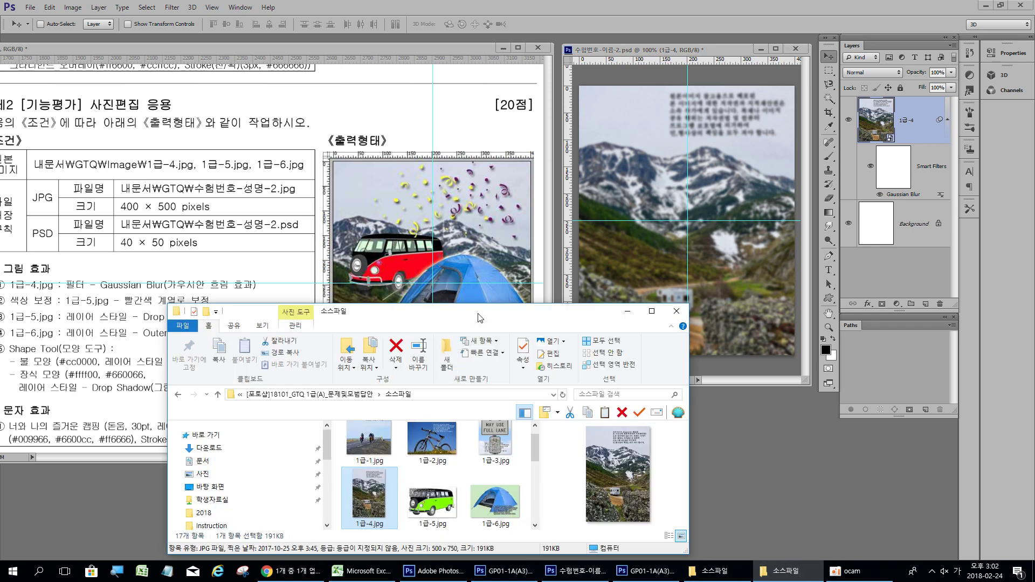
{"action": "left_click", "coordinate": [447, 518]}
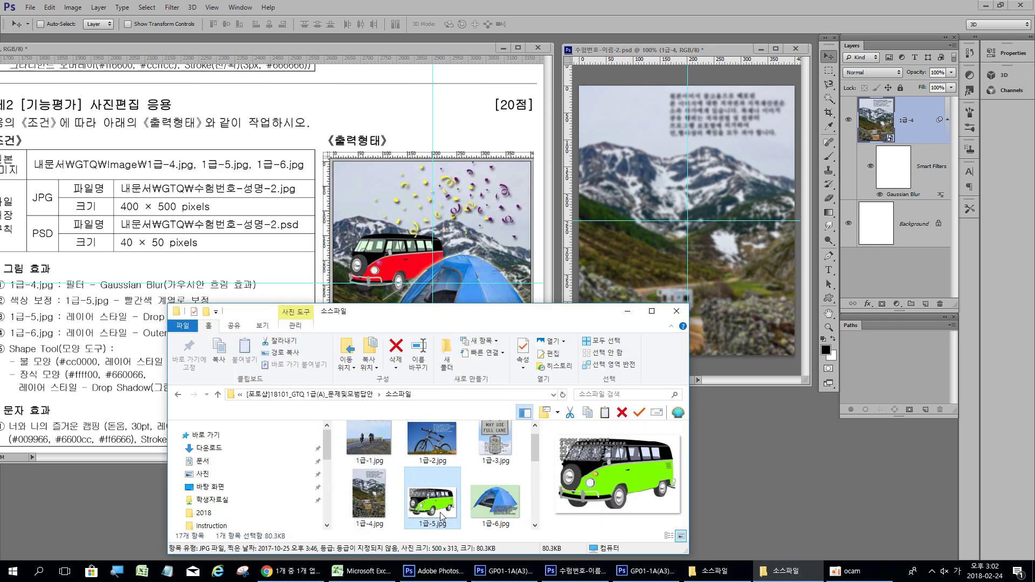
{"action": "left_click_drag", "start_coordinate": [433, 507], "coordinate": [632, 260]}
{"action": "left_click_drag", "start_coordinate": [672, 210], "coordinate": [672, 211]}
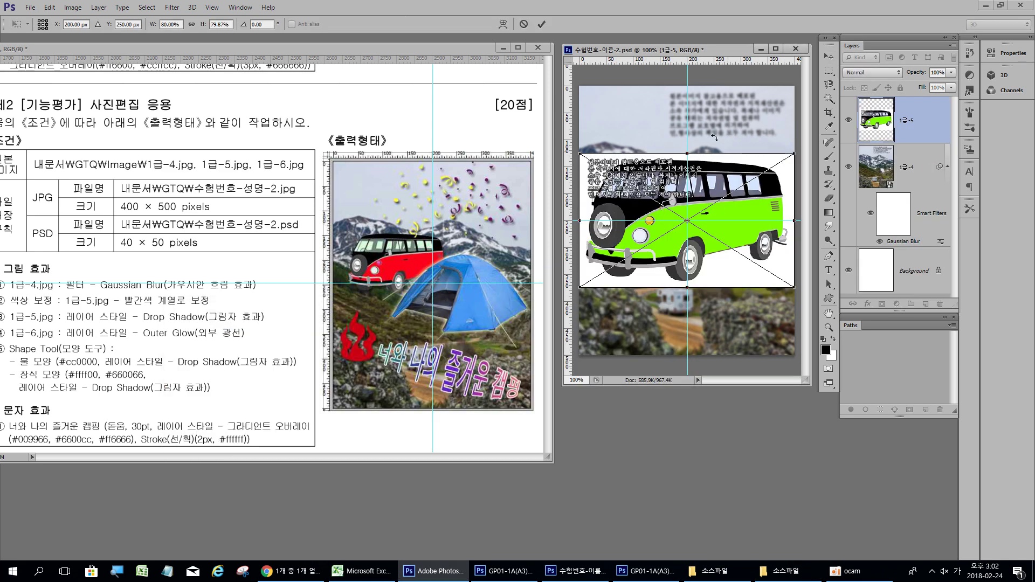
Scale the placed van image to about 38% and position it at about X 134.5 px, Y 208 px.
{"action": "left_click_drag", "start_coordinate": [794, 287], "coordinate": [674, 218]}
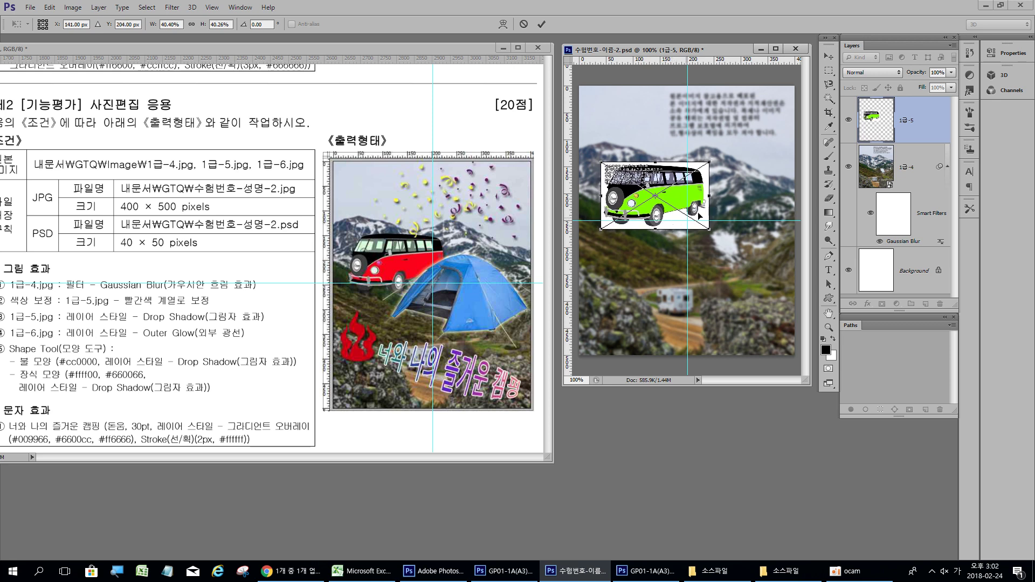
{"action": "left_click_drag", "start_coordinate": [711, 162], "coordinate": [703, 168]}
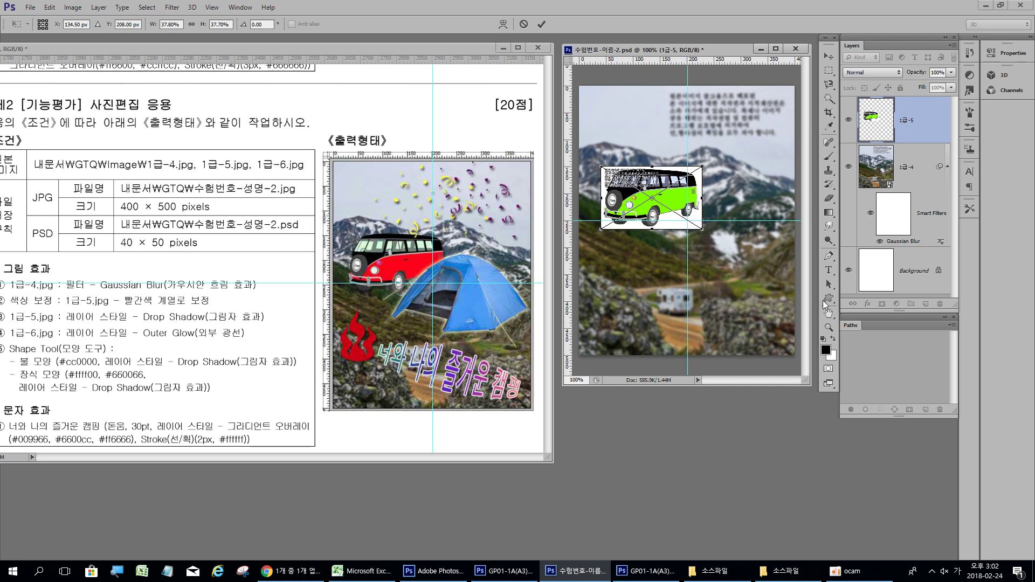
{"action": "key", "text": "Return"}
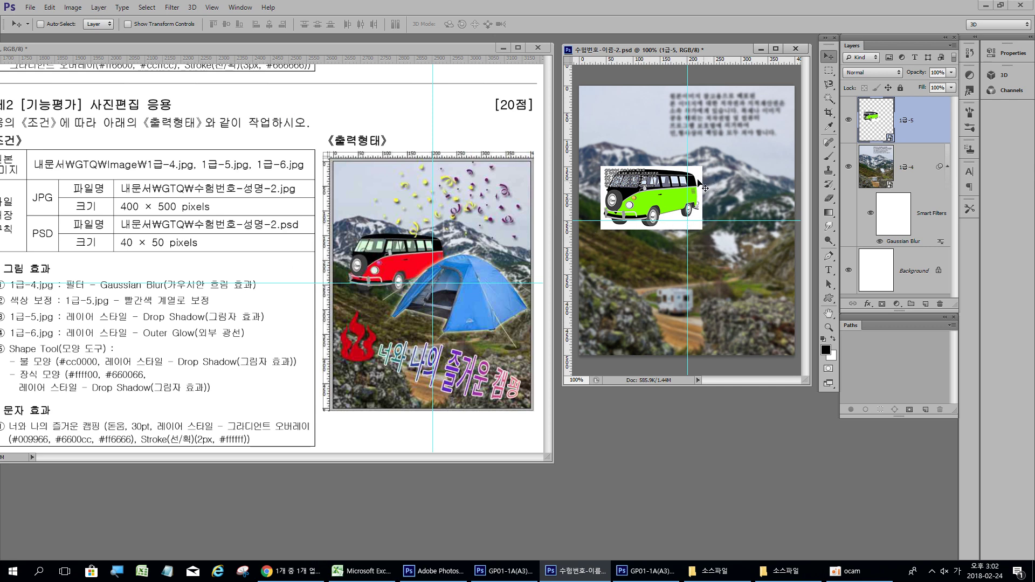
Select only the white background around the van using the Magic Wand with Contiguous enabled.
{"action": "left_click", "coordinate": [829, 98]}
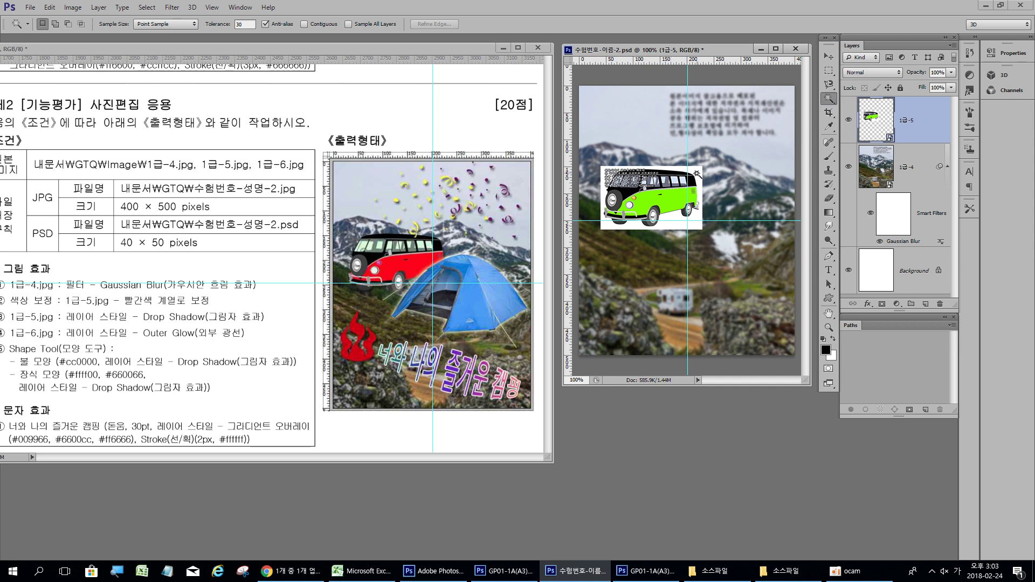
{"action": "left_click", "coordinate": [697, 173]}
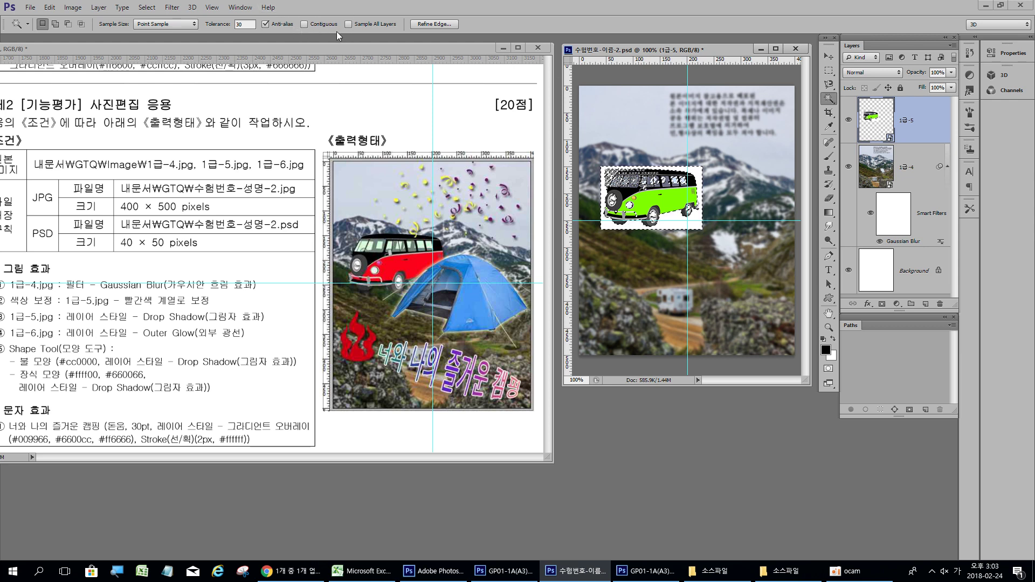
{"action": "left_click", "coordinate": [304, 24]}
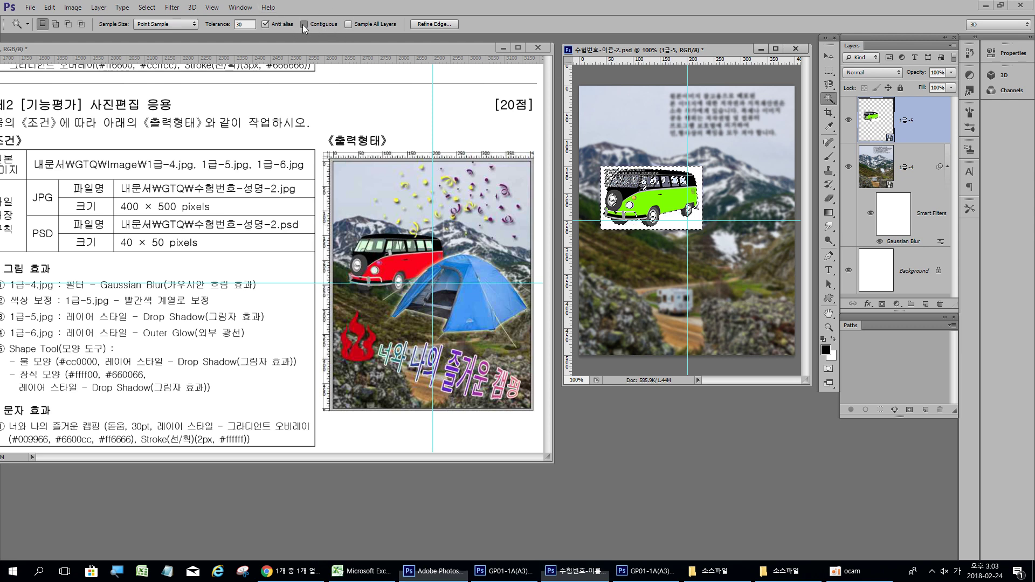
{"action": "left_click", "coordinate": [680, 222]}
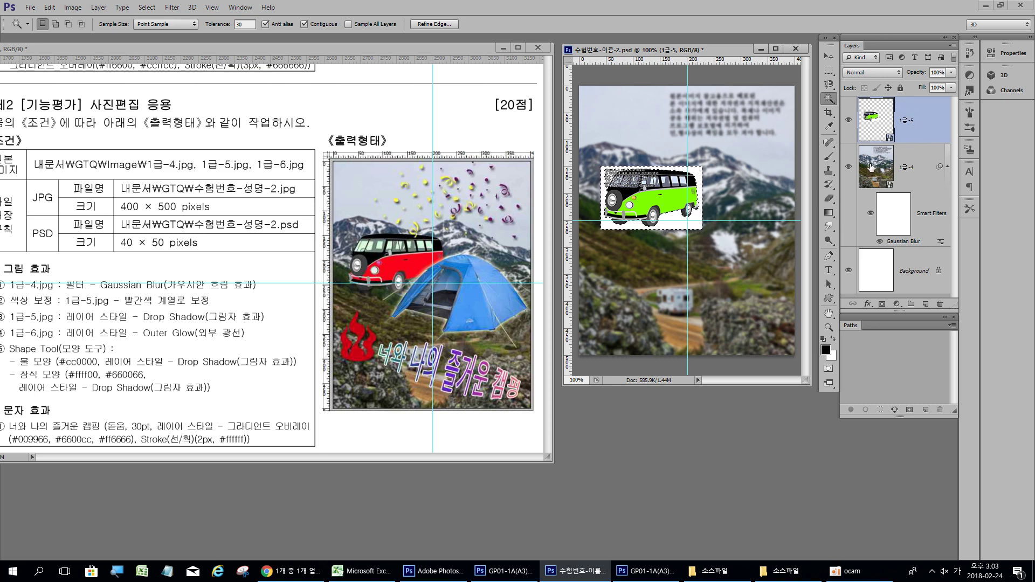
Invert the selection to copy the van without its background onto a new layer, and hide the original 1급-5 layer.
{"action": "left_click", "coordinate": [146, 8]}
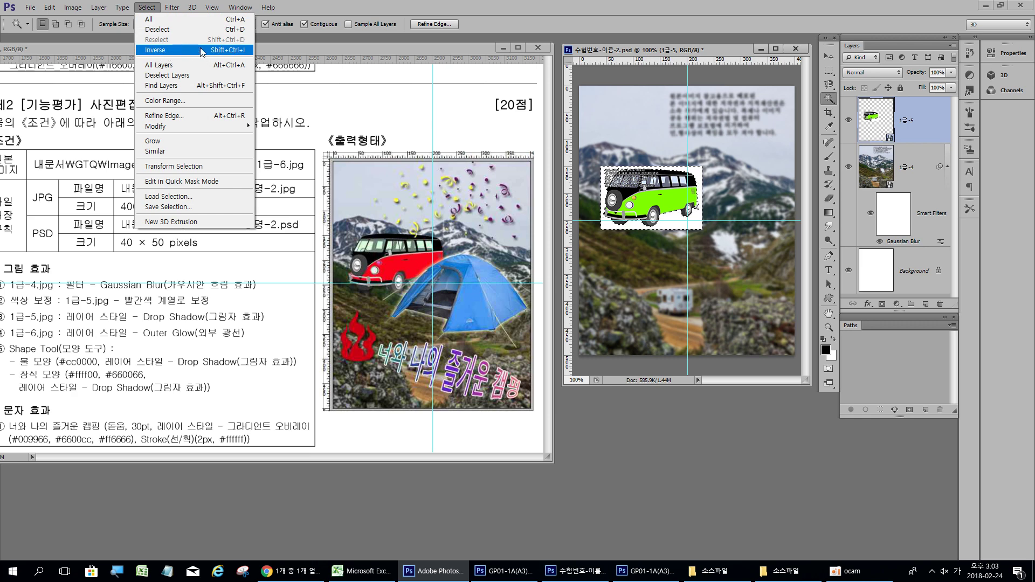
{"action": "left_click", "coordinate": [239, 50]}
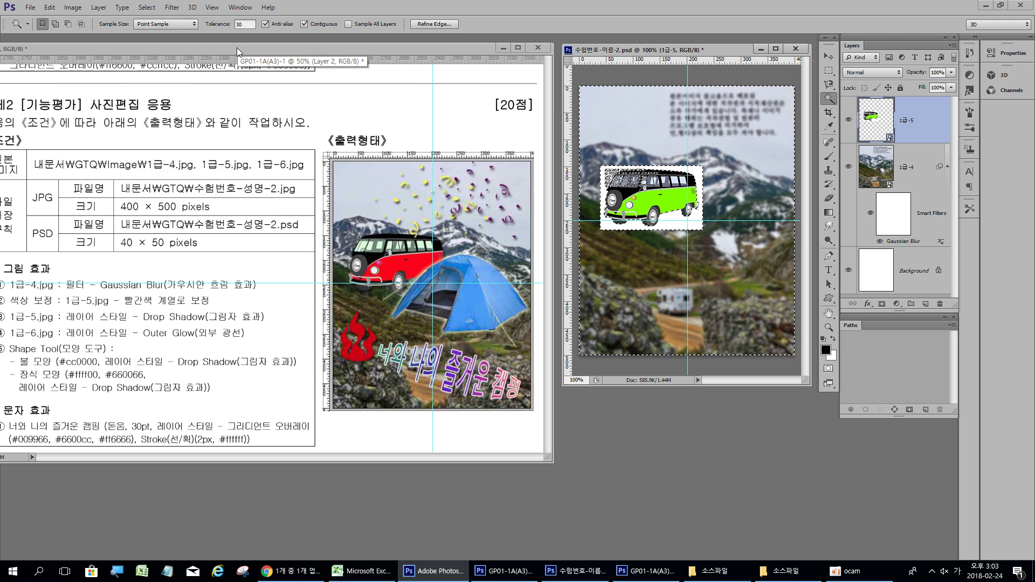
{"action": "right_click", "coordinate": [676, 200]}
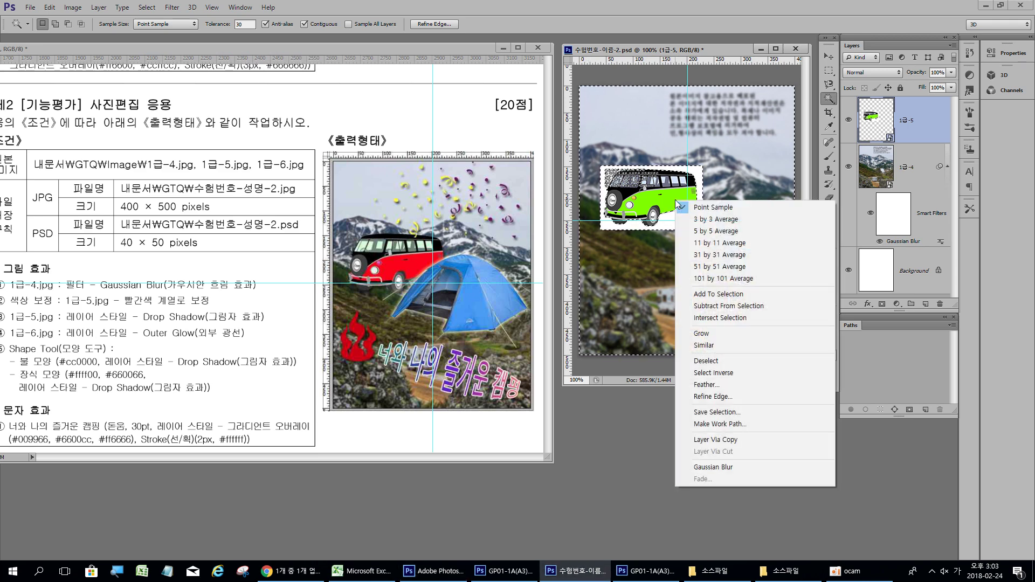
{"action": "right_click", "coordinate": [731, 135]}
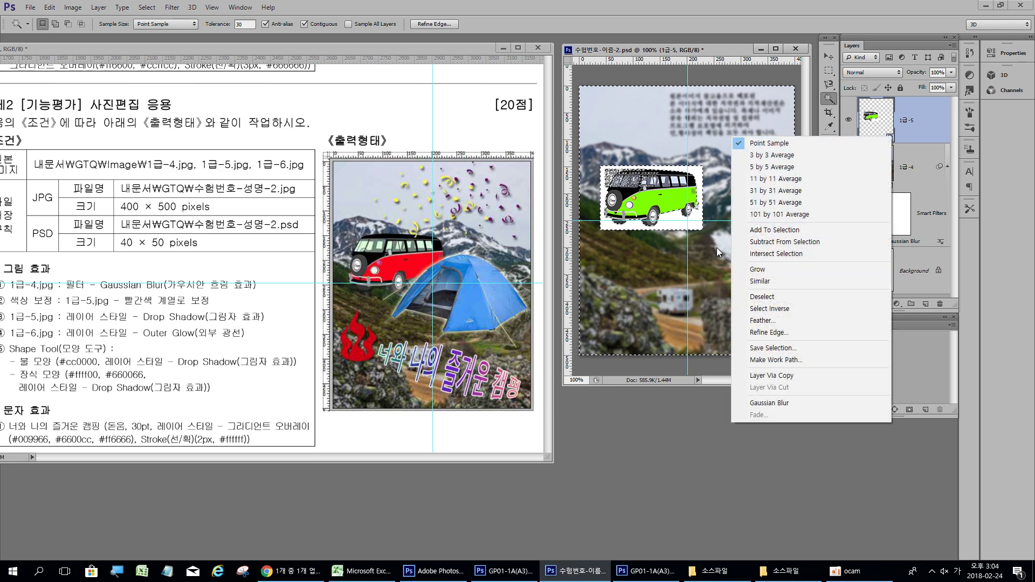
{"action": "right_click", "coordinate": [702, 194]}
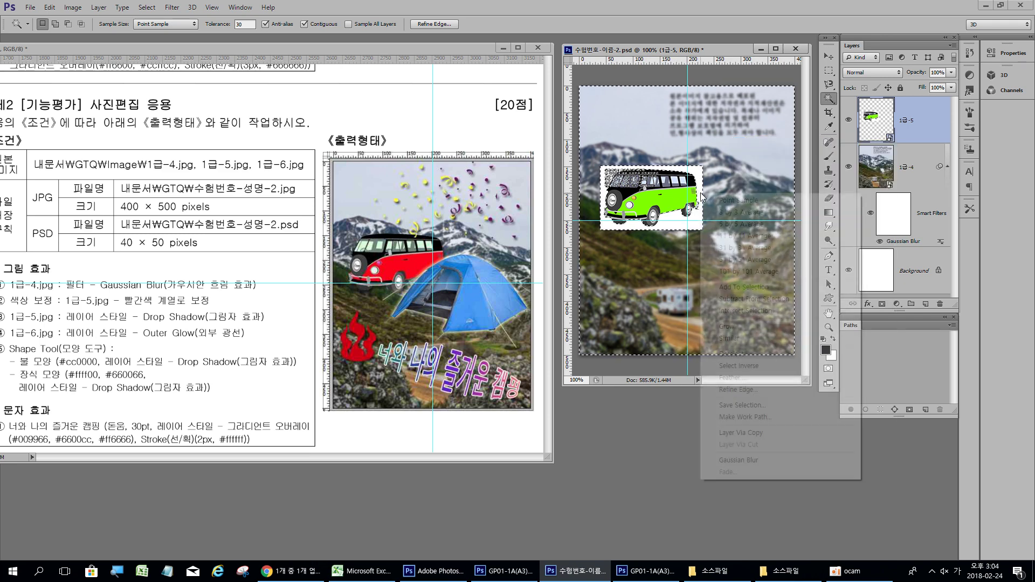
{"action": "left_click", "coordinate": [753, 434]}
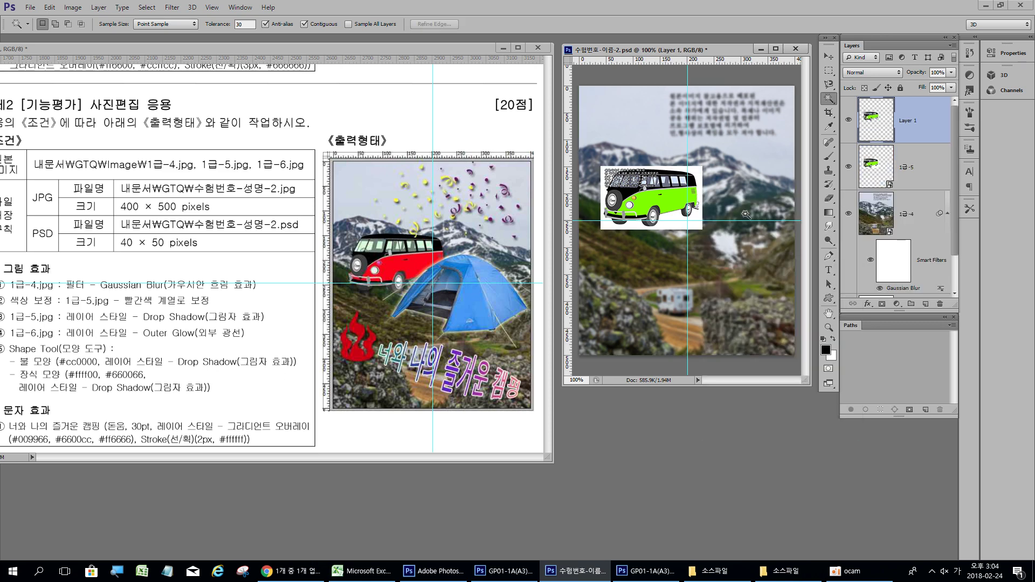
{"action": "left_click", "coordinate": [850, 168]}
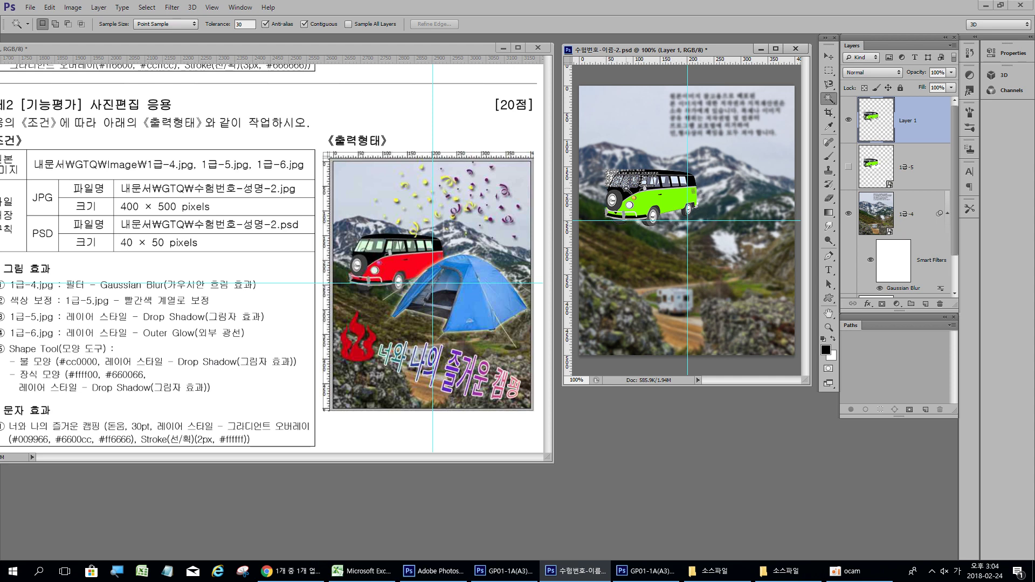
Select all green areas of the van's body on Layer 1 using the Magic Wand with Contiguous disabled.
{"action": "left_click", "coordinate": [675, 202]}
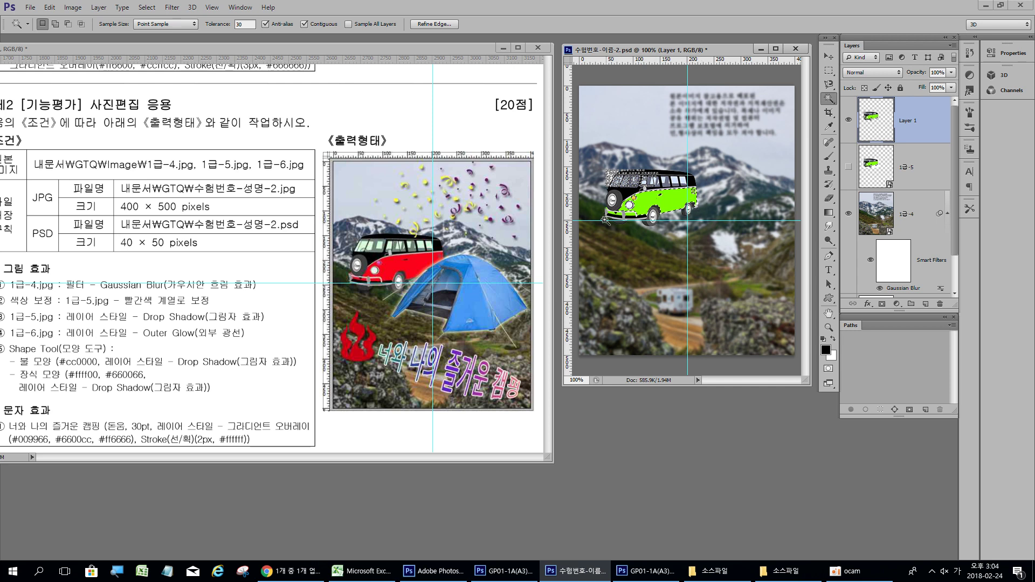
{"action": "left_click", "coordinate": [304, 24]}
{"action": "left_click", "coordinate": [670, 203]}
{"action": "key", "text": "shift"}
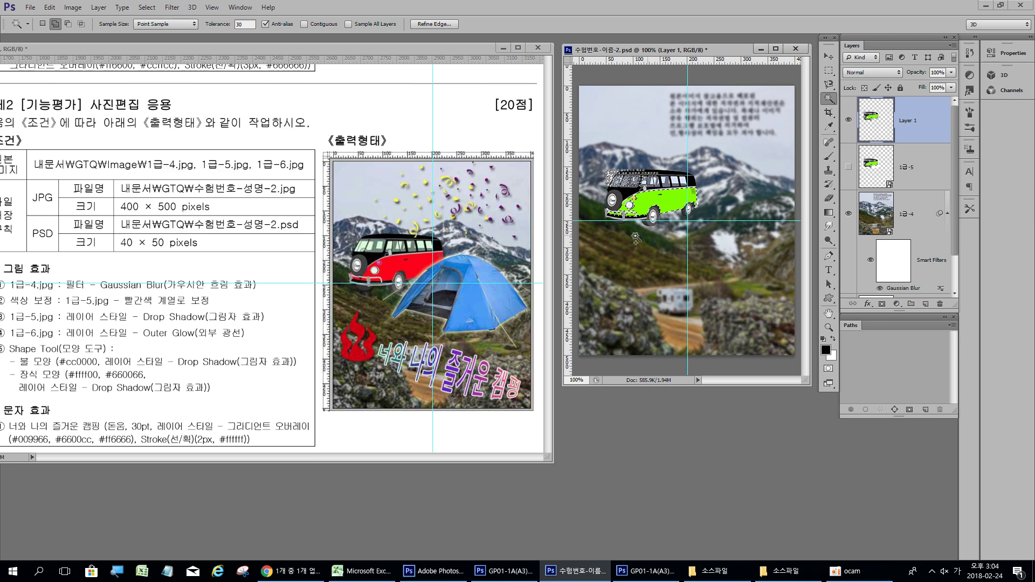
Desaturate the selected green areas of the van's body on Layer 1.
{"action": "left_click", "coordinate": [73, 8]}
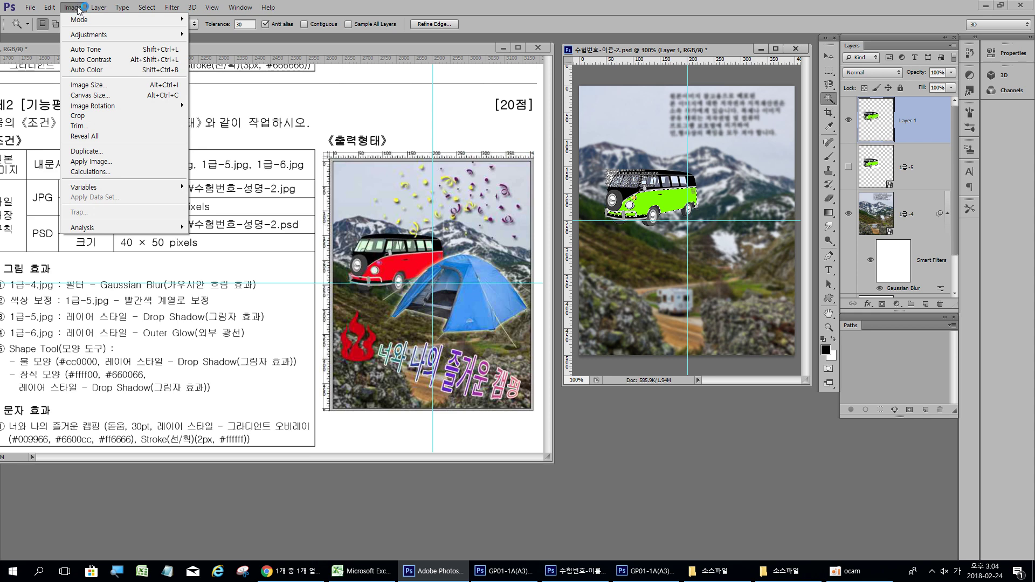
{"action": "mouse_move", "coordinate": [92, 35]}
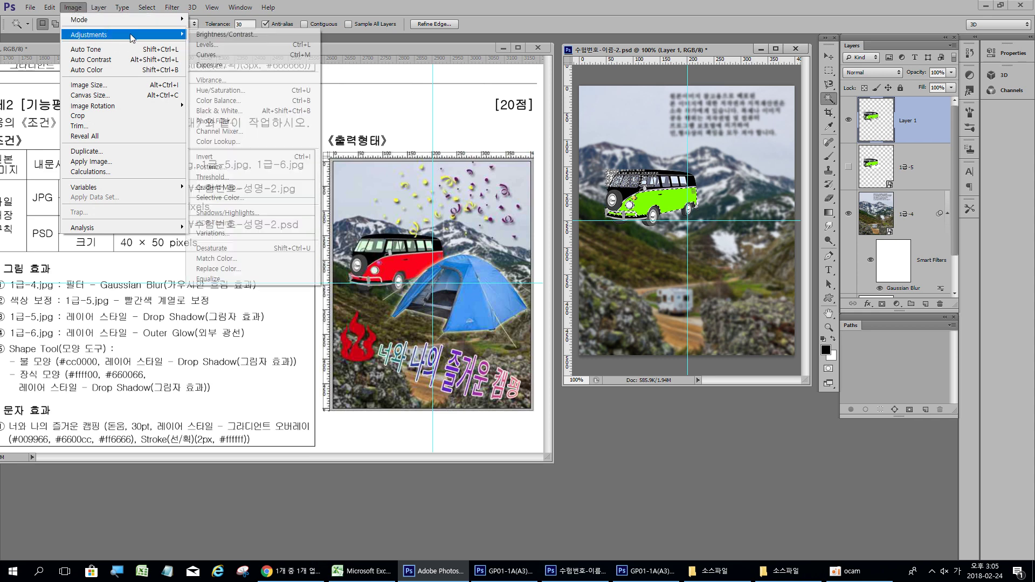
{"action": "left_click", "coordinate": [264, 249]}
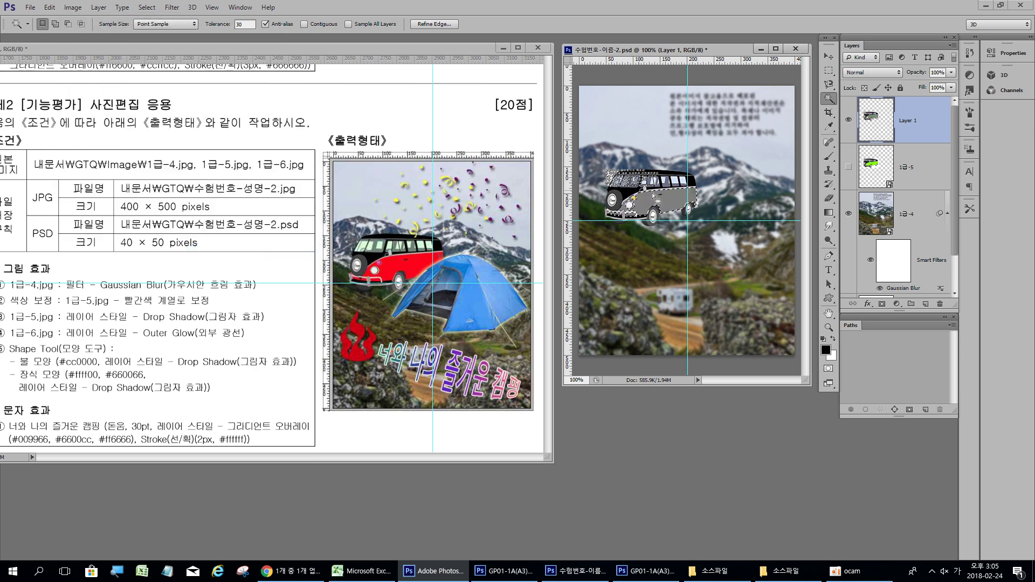
Tint the selected van body with Color Balance, setting red to +100 for midtones, highlights and shadows, and clear the selection.
{"action": "left_click", "coordinate": [73, 7]}
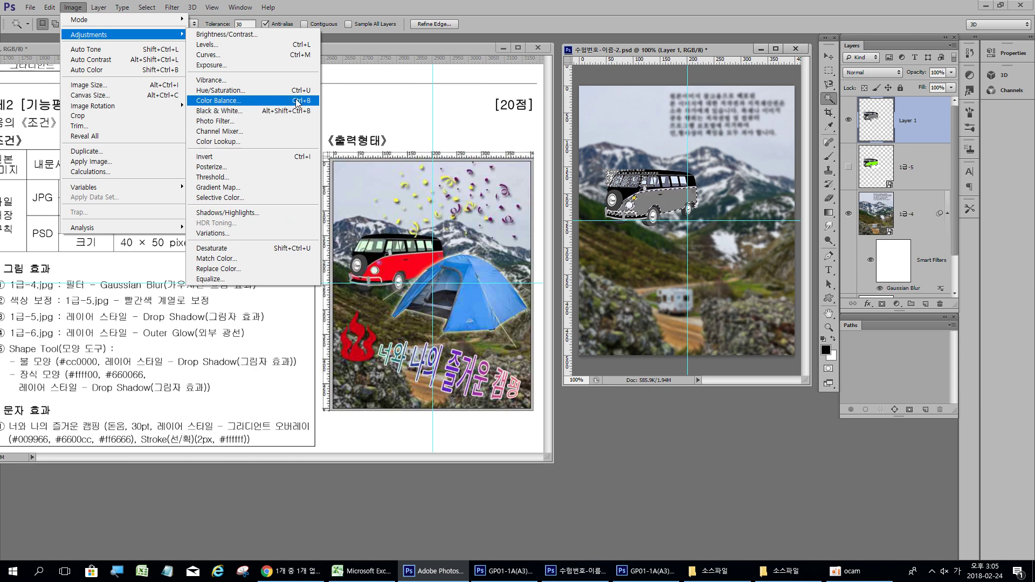
{"action": "left_click", "coordinate": [270, 102]}
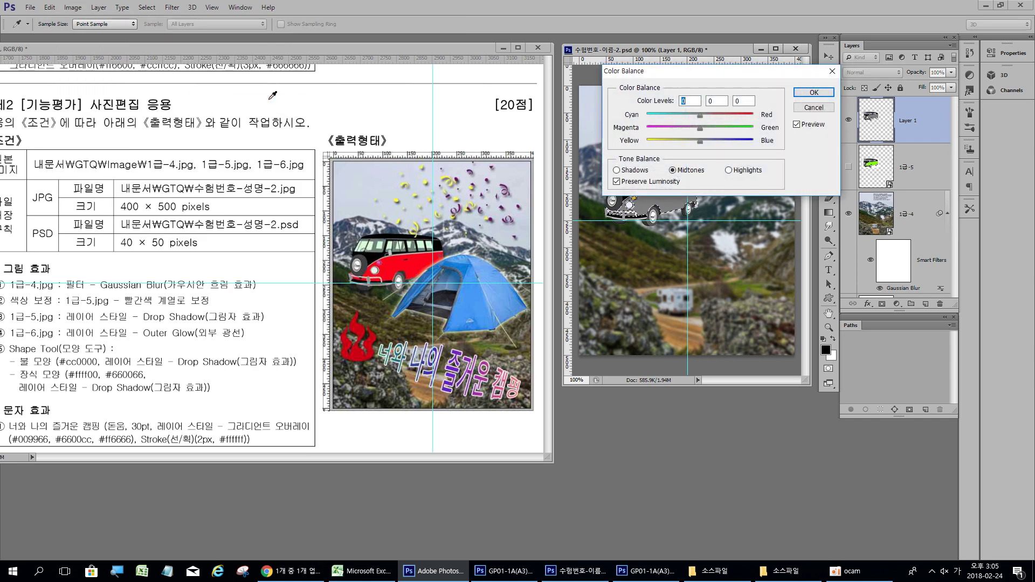
{"action": "left_click_drag", "start_coordinate": [712, 81], "coordinate": [575, 257]}
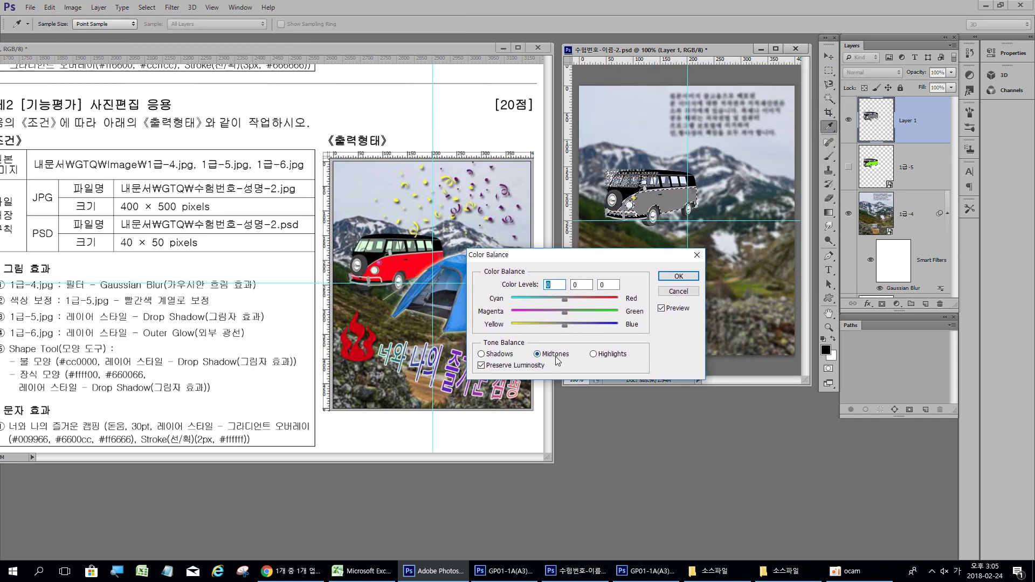
{"action": "left_click_drag", "start_coordinate": [565, 299], "coordinate": [620, 299]}
{"action": "left_click", "coordinate": [594, 356]}
{"action": "left_click", "coordinate": [481, 354]}
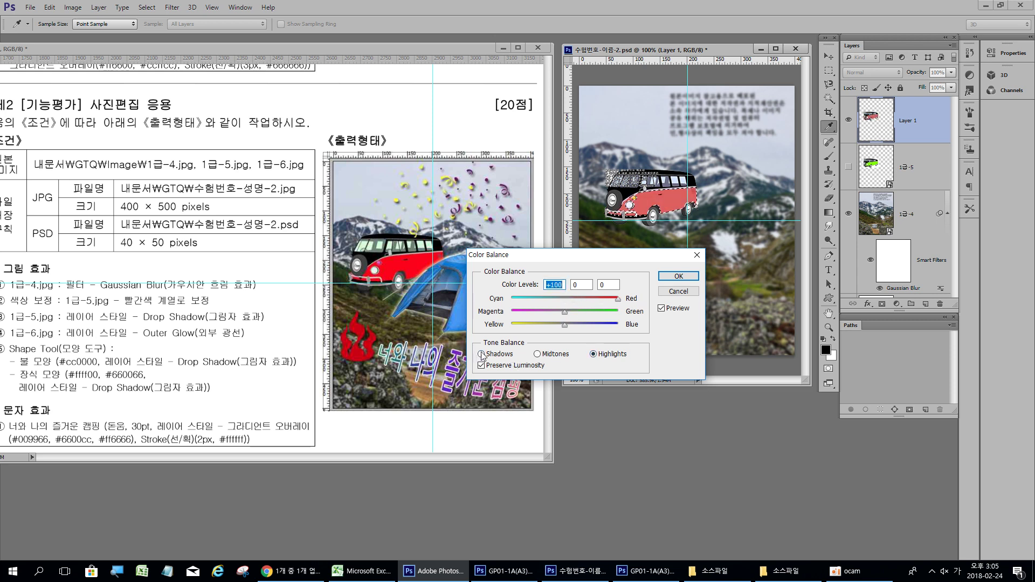
{"action": "left_click_drag", "start_coordinate": [565, 300], "coordinate": [619, 299]}
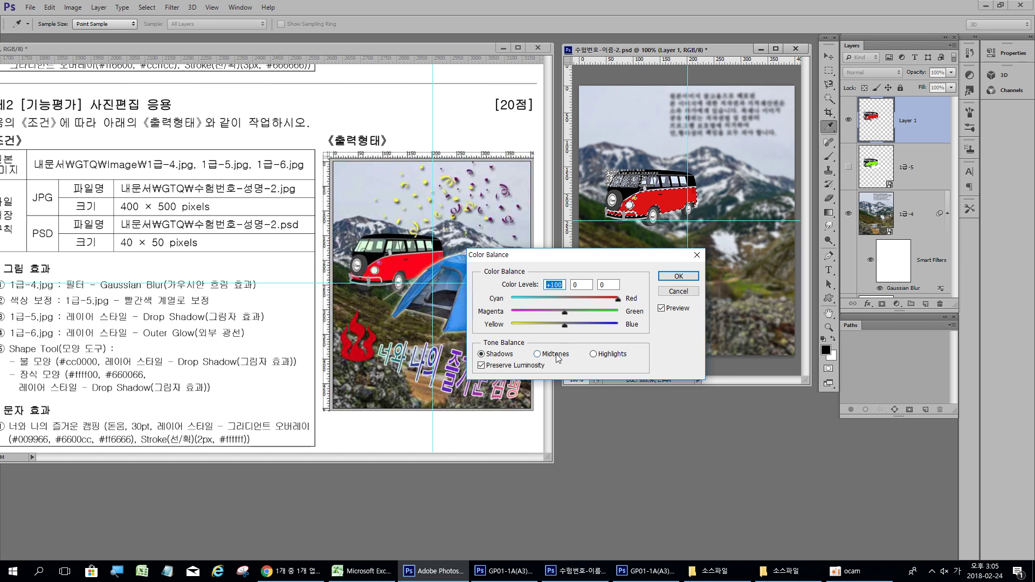
{"action": "left_click", "coordinate": [538, 354]}
{"action": "left_click", "coordinate": [614, 355]}
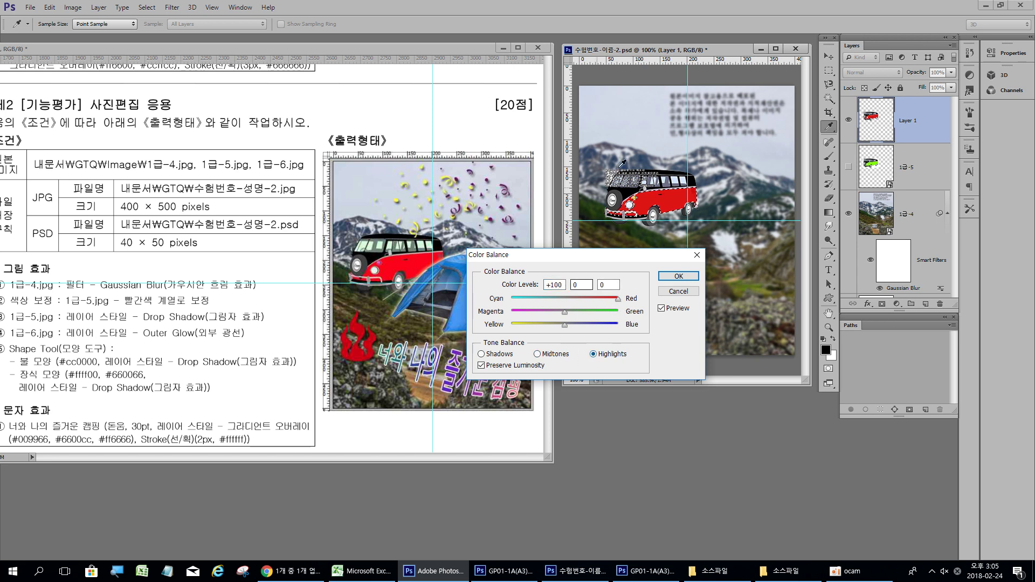
{"action": "left_click", "coordinate": [679, 276]}
{"action": "key", "text": "w"}
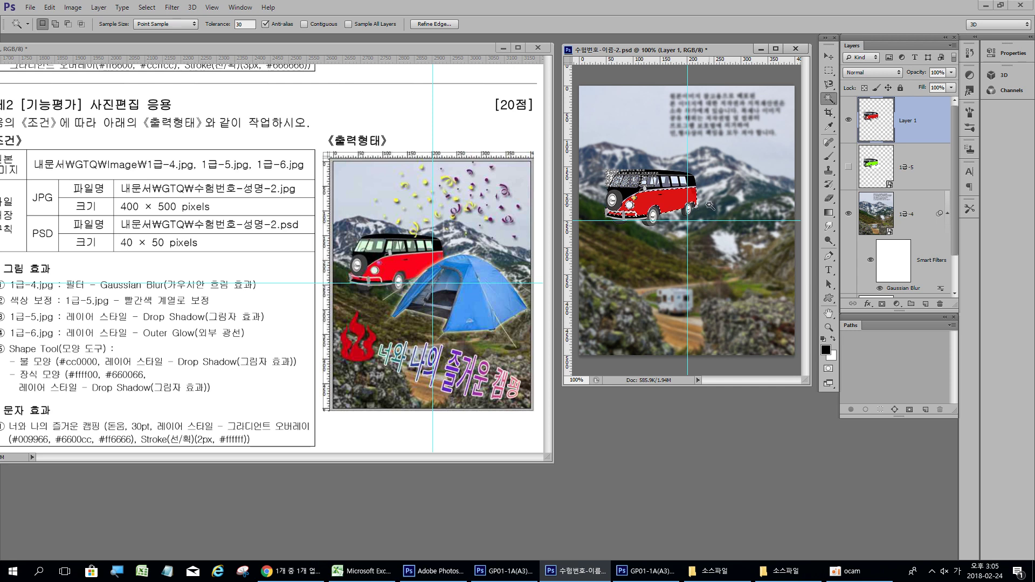
{"action": "key", "text": "ctrl+d"}
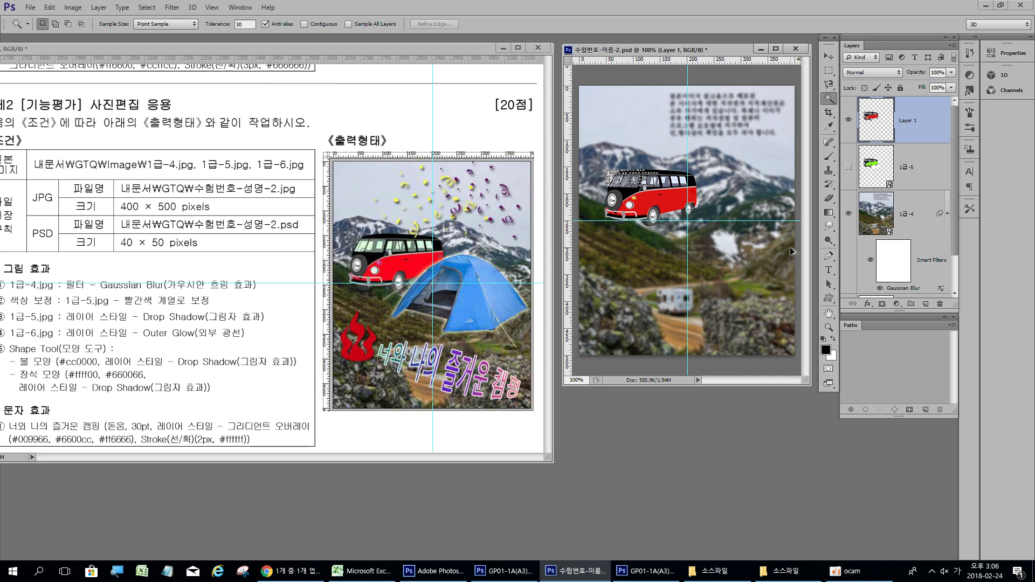
Undo the deselection, the Color Balance adjustment and the desaturation of the van.
{"action": "key", "text": "ctrl+alt+z"}
{"action": "key", "text": "ctrl+alt+z"}
{"action": "key", "text": "ctrl+alt+z"}
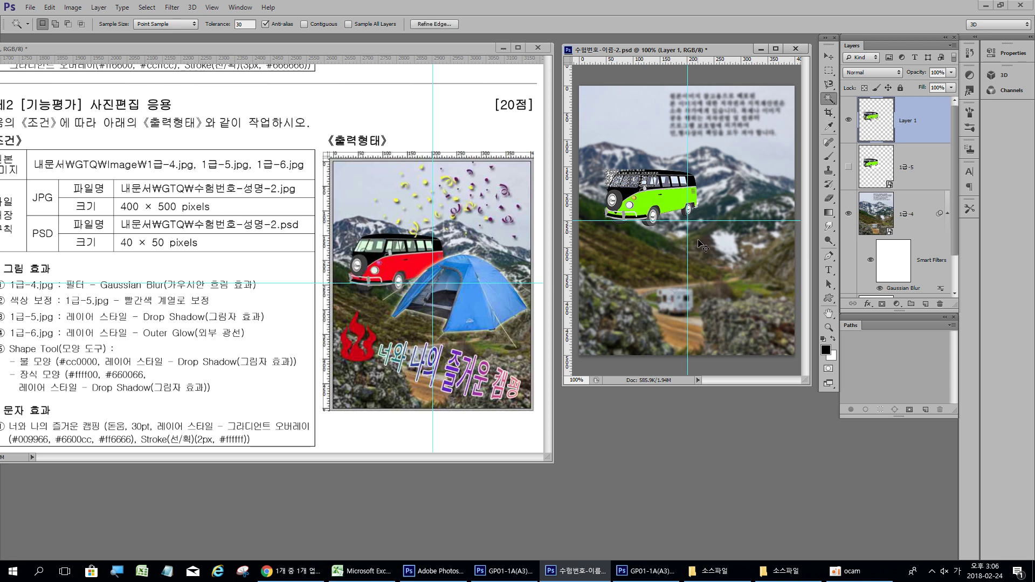
Clear the selection and shift the hue of the van on Layer 1 from green to red with Hue/Saturation.
{"action": "key", "text": "ctrl+d"}
{"action": "left_click", "coordinate": [73, 7]}
{"action": "mouse_move", "coordinate": [81, 34]}
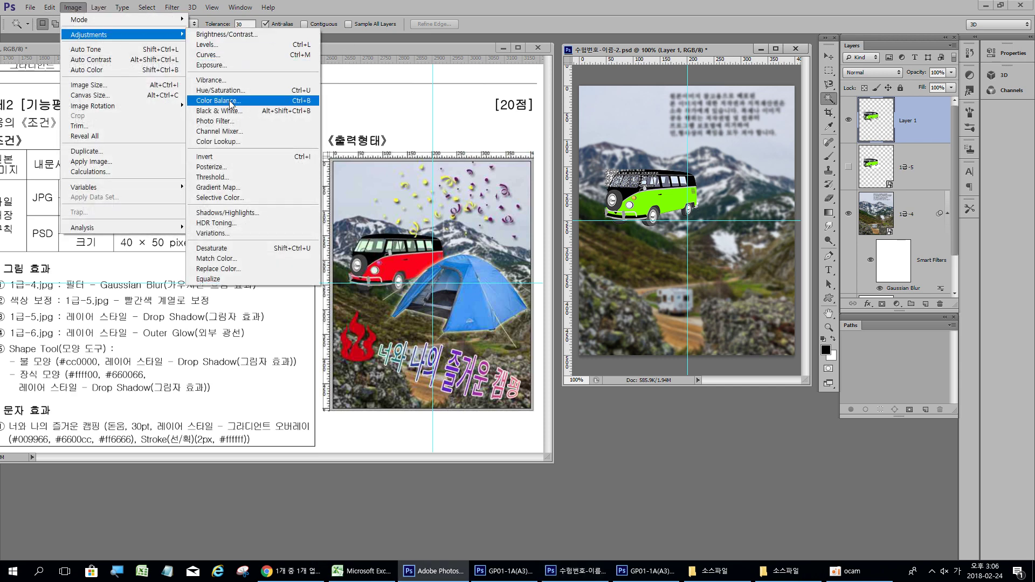
{"action": "left_click", "coordinate": [267, 90]}
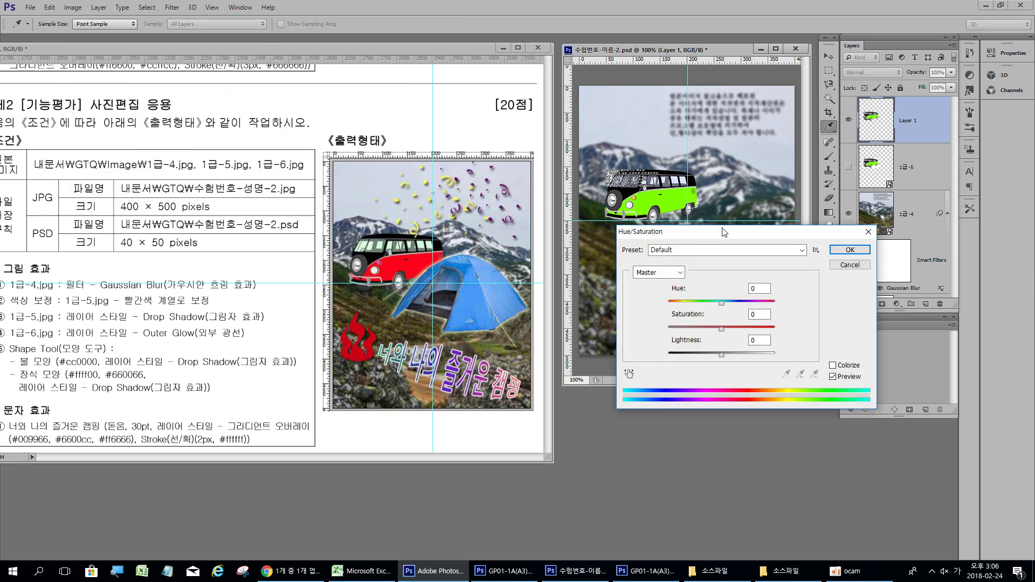
{"action": "left_click_drag", "start_coordinate": [725, 231], "coordinate": [568, 263]}
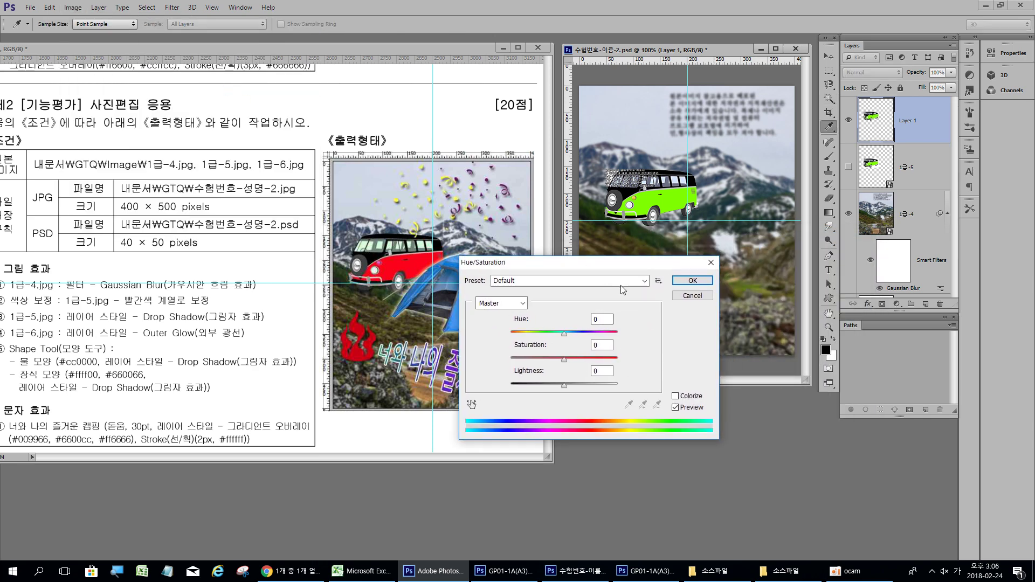
{"action": "left_click_drag", "start_coordinate": [565, 335], "coordinate": [531, 329]}
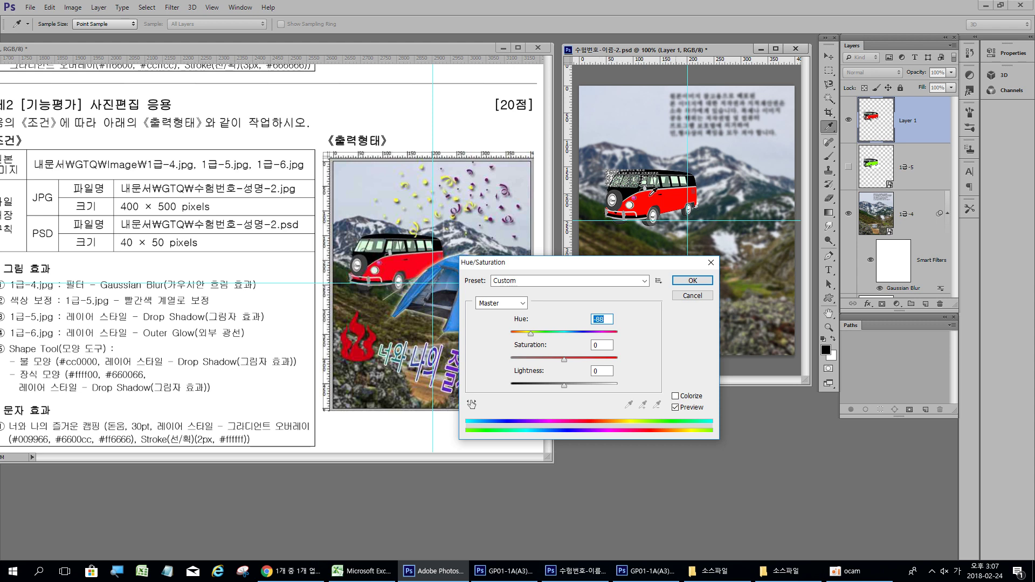
{"action": "left_click", "coordinate": [693, 281]}
{"action": "key", "text": "w"}
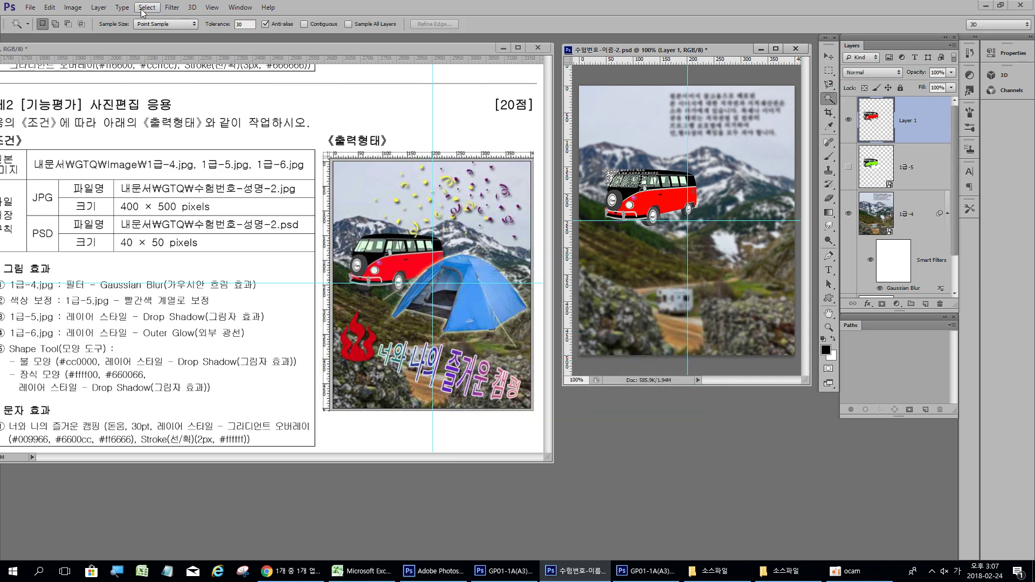
{"action": "left_click", "coordinate": [71, 8]}
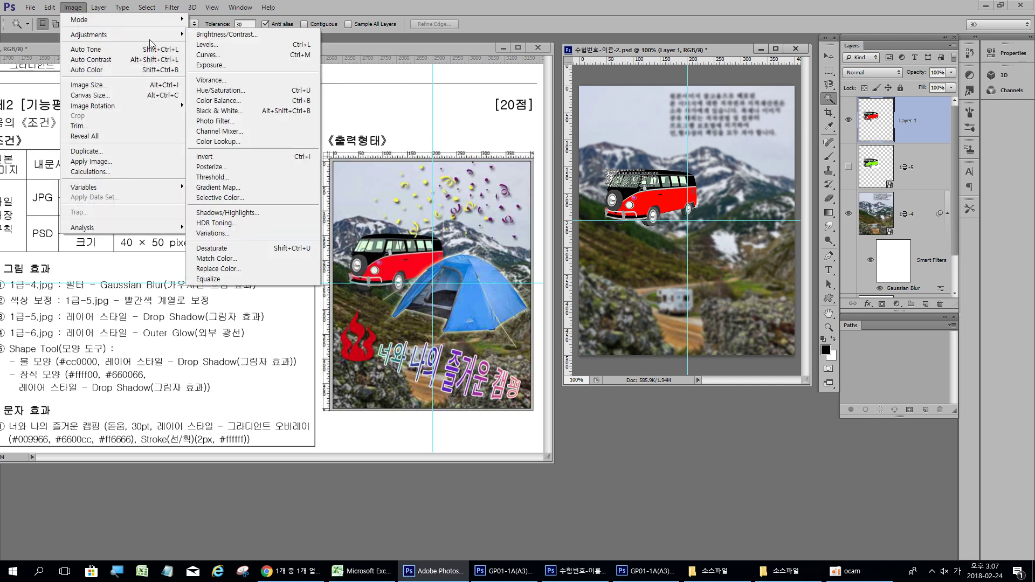
{"action": "left_click", "coordinate": [265, 92]}
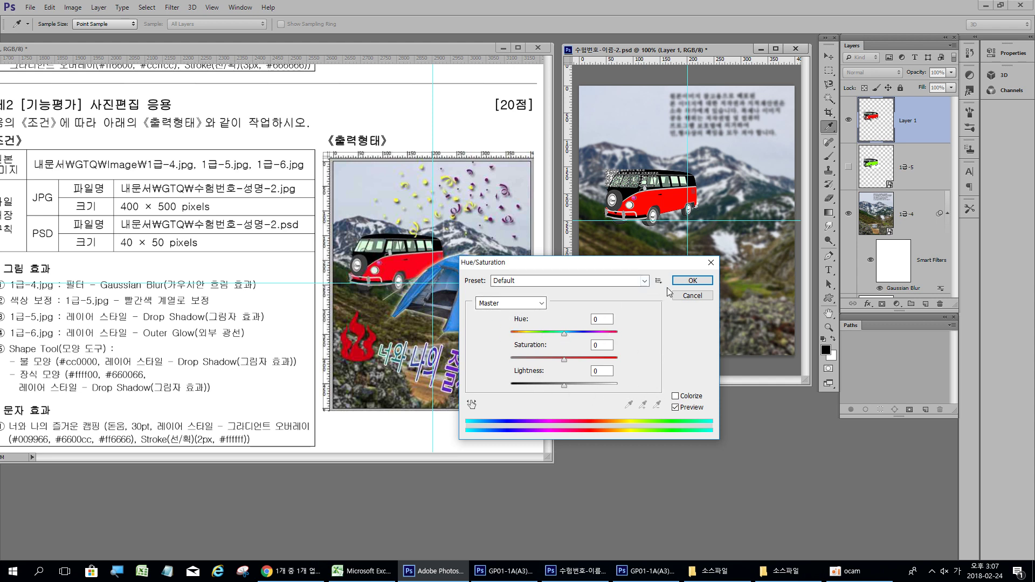
{"action": "left_click", "coordinate": [692, 280]}
{"action": "key", "text": "w"}
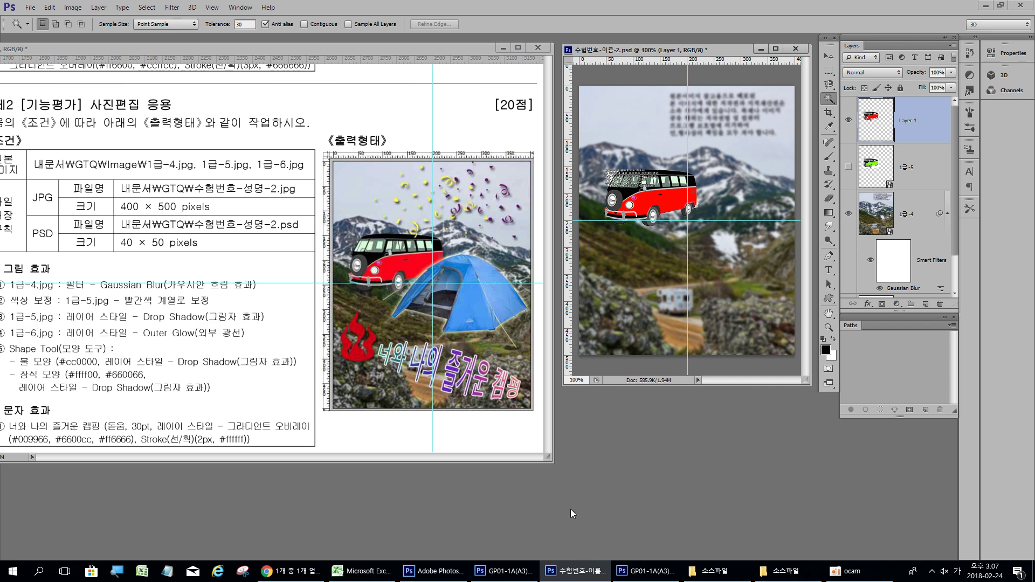
Place the tent image 1급-6.jpg in the composite, scaled to about 56% at about X 256 px, Y 278 px.
{"action": "left_click", "coordinate": [785, 571]}
{"action": "left_click", "coordinate": [512, 511]}
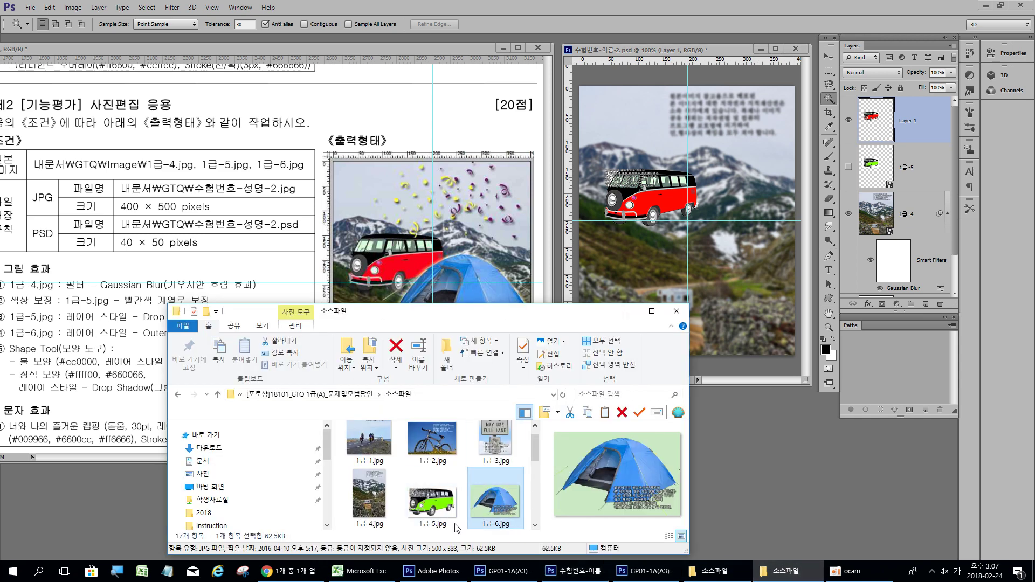
{"action": "left_click_drag", "start_coordinate": [491, 504], "coordinate": [663, 210]}
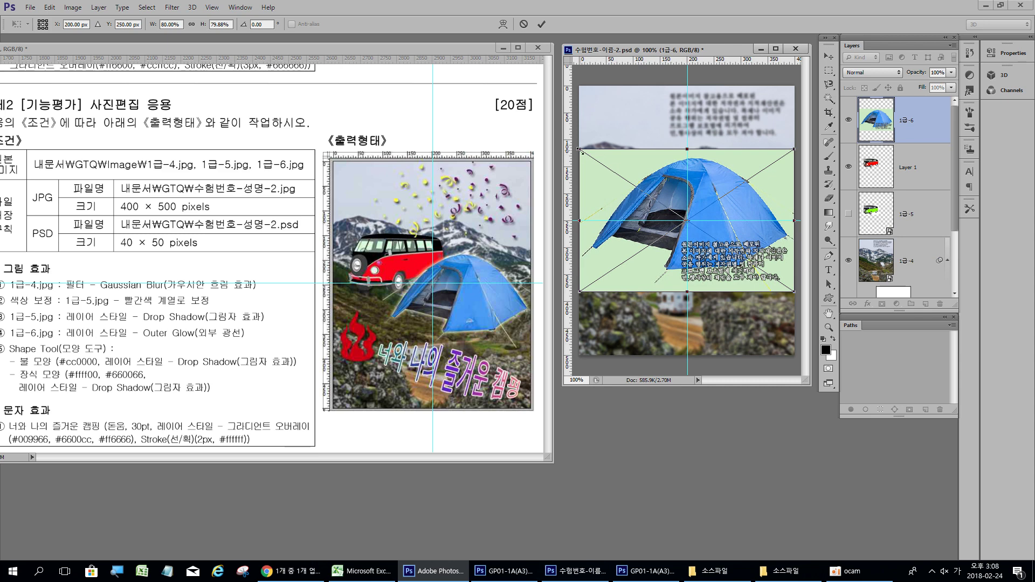
{"action": "left_click_drag", "start_coordinate": [581, 153], "coordinate": [653, 220]}
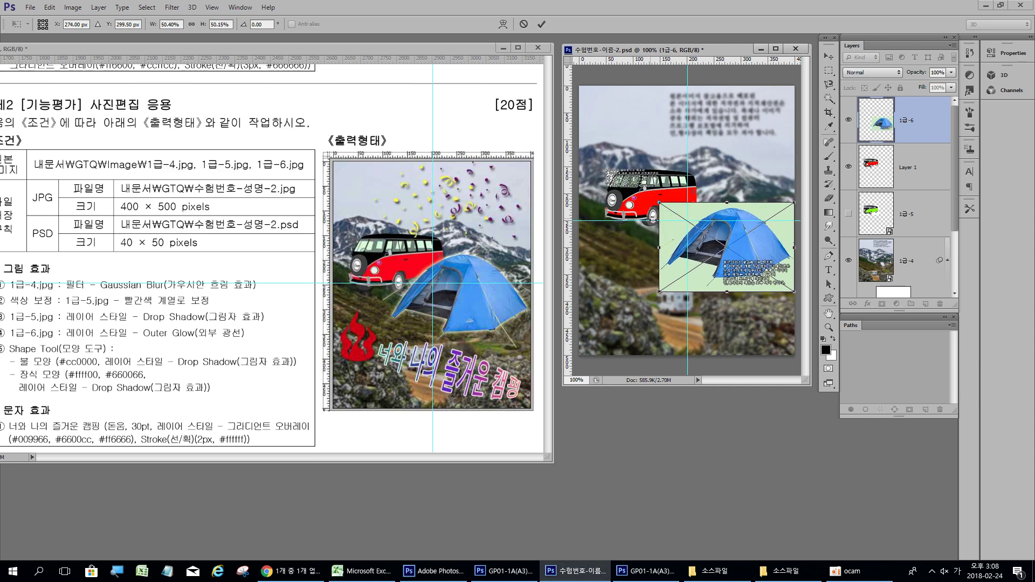
{"action": "left_click_drag", "start_coordinate": [748, 258], "coordinate": [744, 248]}
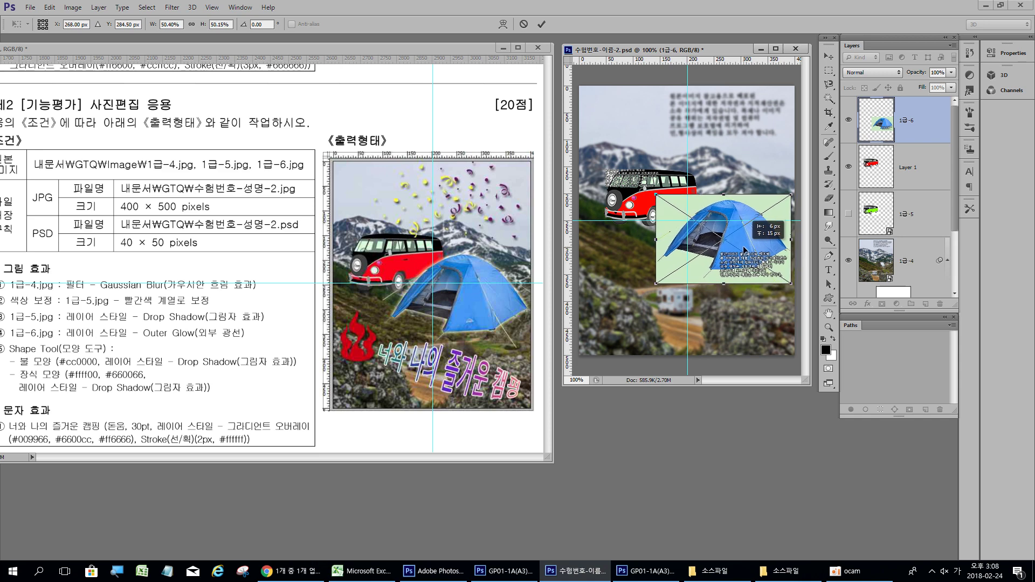
{"action": "left_click_drag", "start_coordinate": [745, 249], "coordinate": [746, 252]}
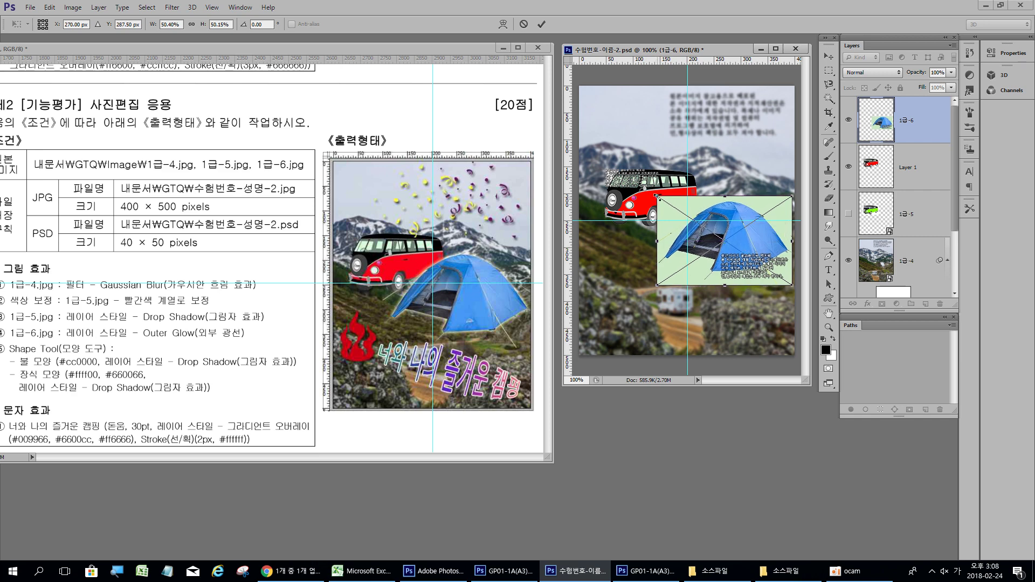
{"action": "left_click_drag", "start_coordinate": [657, 198], "coordinate": [642, 186]}
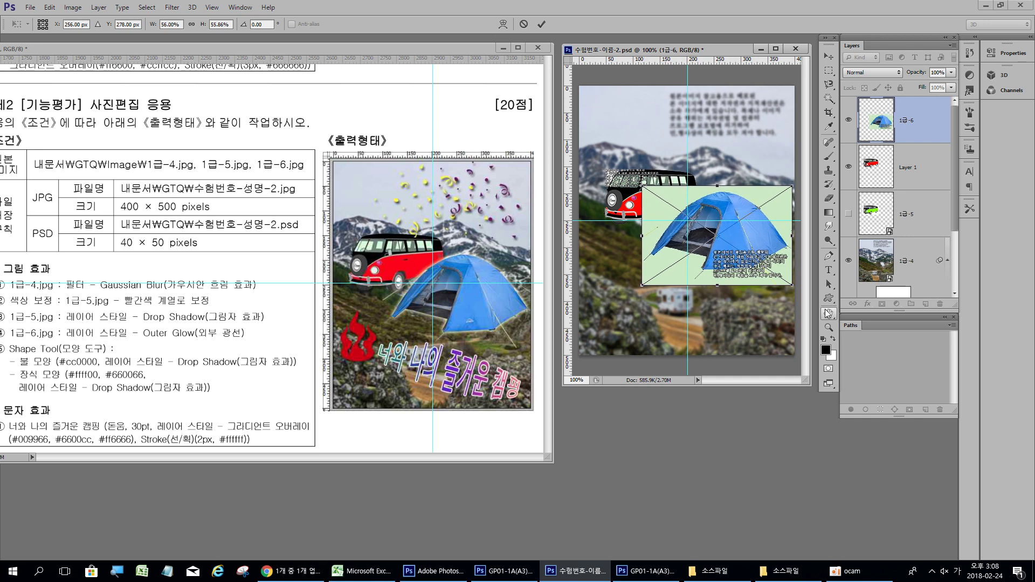
{"action": "key", "text": "Return"}
Select the light green background around the tent with the Magic Wand and enable Contiguous.
{"action": "key", "text": "w"}
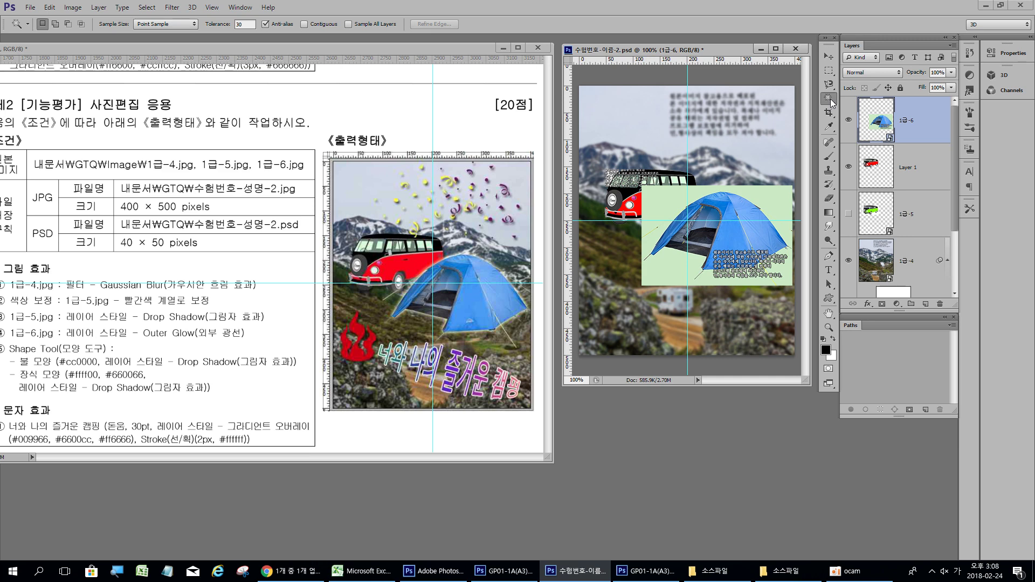
{"action": "left_click", "coordinate": [663, 207]}
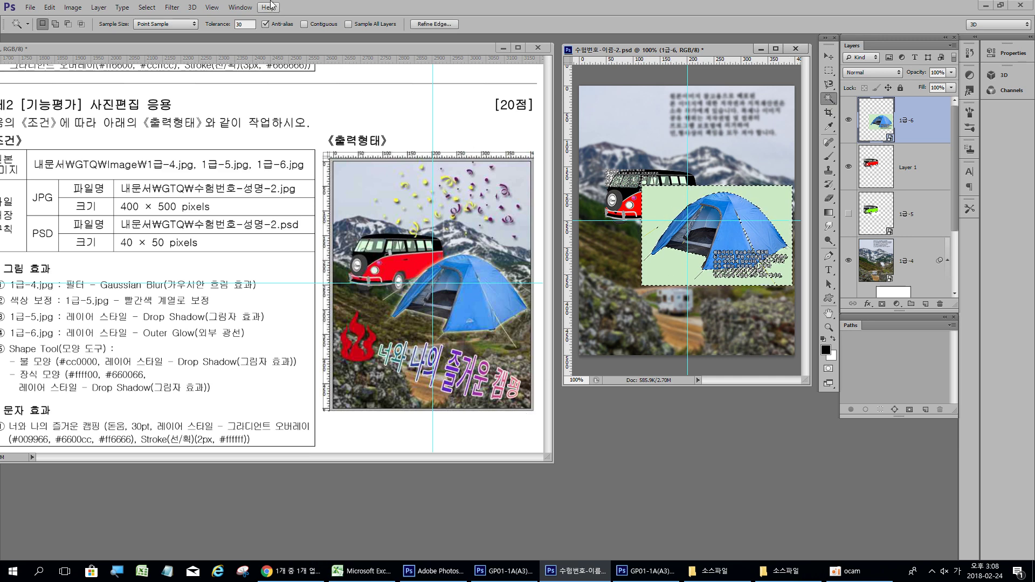
{"action": "left_click", "coordinate": [305, 25]}
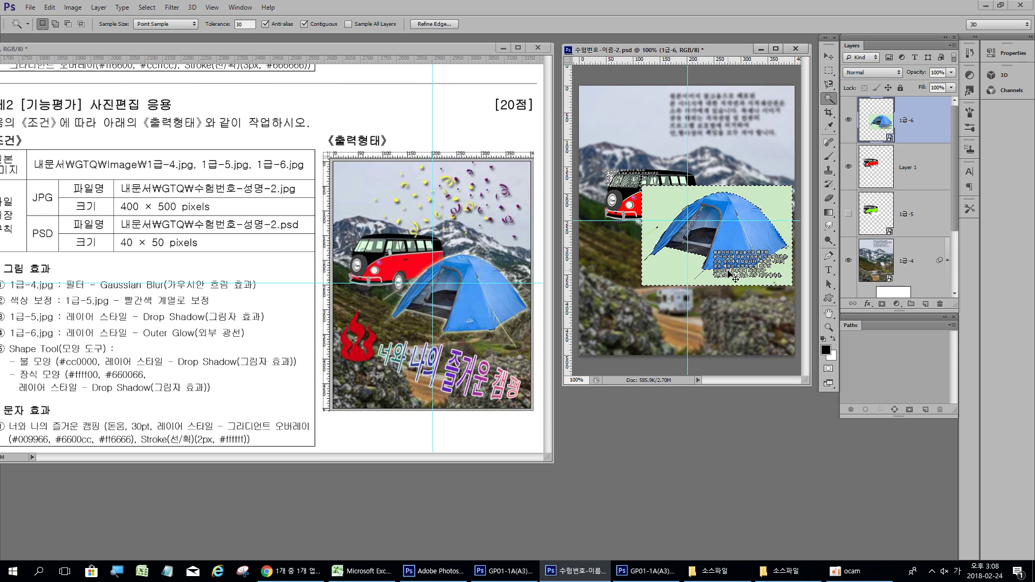
Invert the selection to copy the tent without its background onto a new layer, and hide the original 1급-6 layer.
{"action": "key", "text": "ctrl+shift+i"}
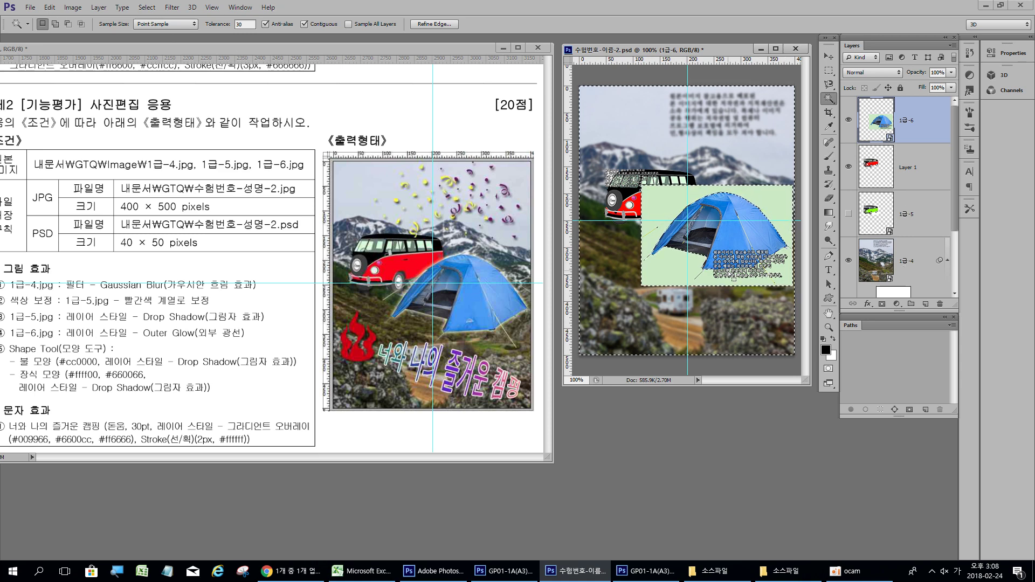
{"action": "right_click", "coordinate": [670, 204]}
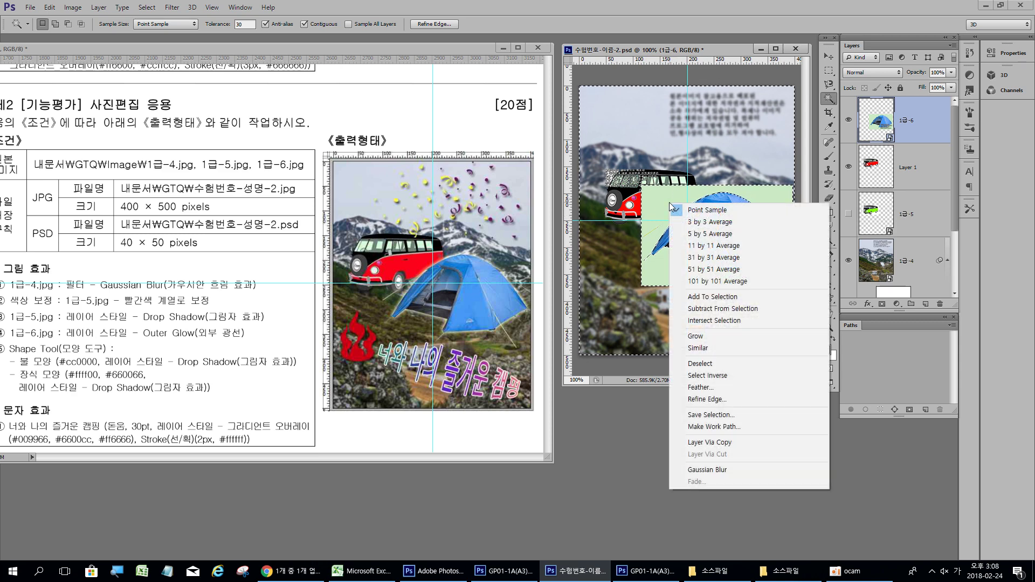
{"action": "left_click", "coordinate": [710, 443]}
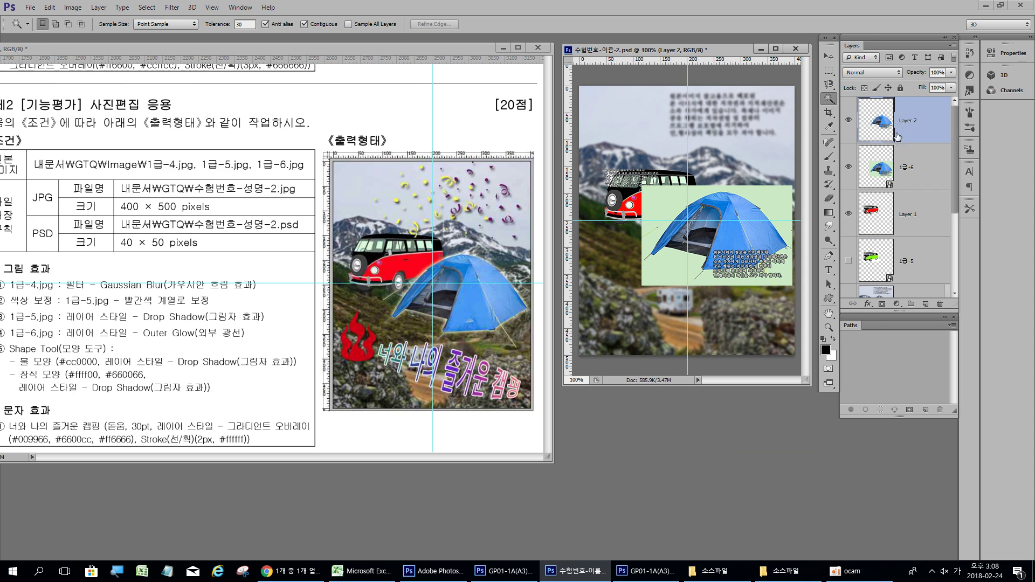
{"action": "left_click", "coordinate": [849, 168]}
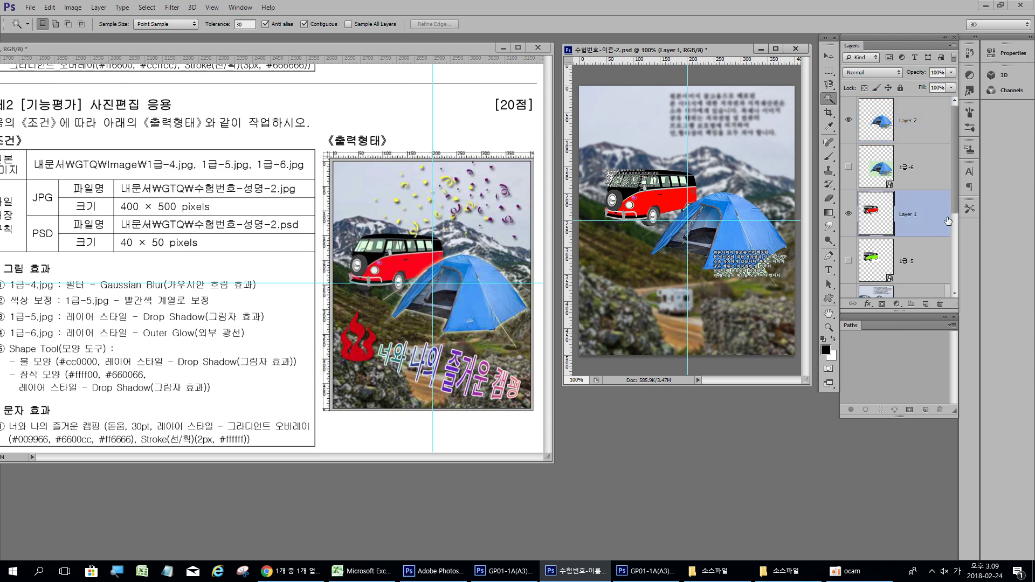
Add a Drop Shadow to the red van on Layer 1 with a 120° angle, 5 px distance and 5 px size.
{"action": "left_click", "coordinate": [883, 218]}
{"action": "left_click", "coordinate": [868, 304]}
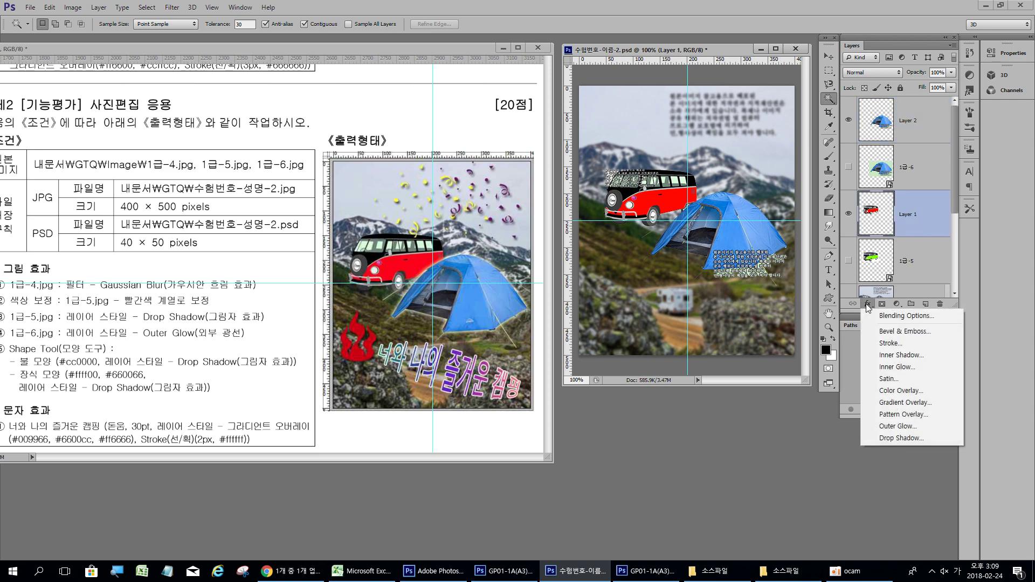
{"action": "left_click", "coordinate": [899, 438]}
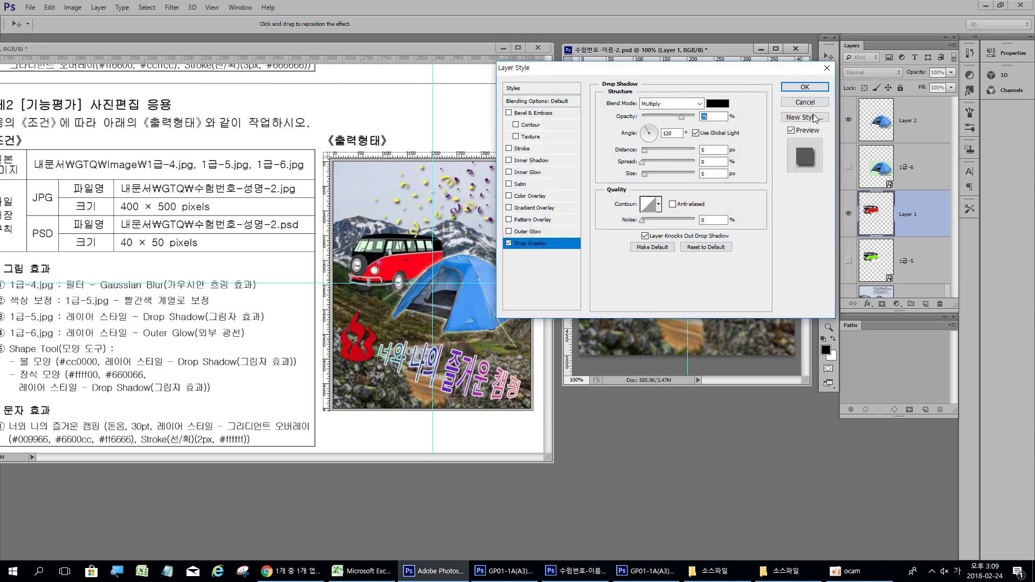
{"action": "left_click", "coordinate": [804, 87]}
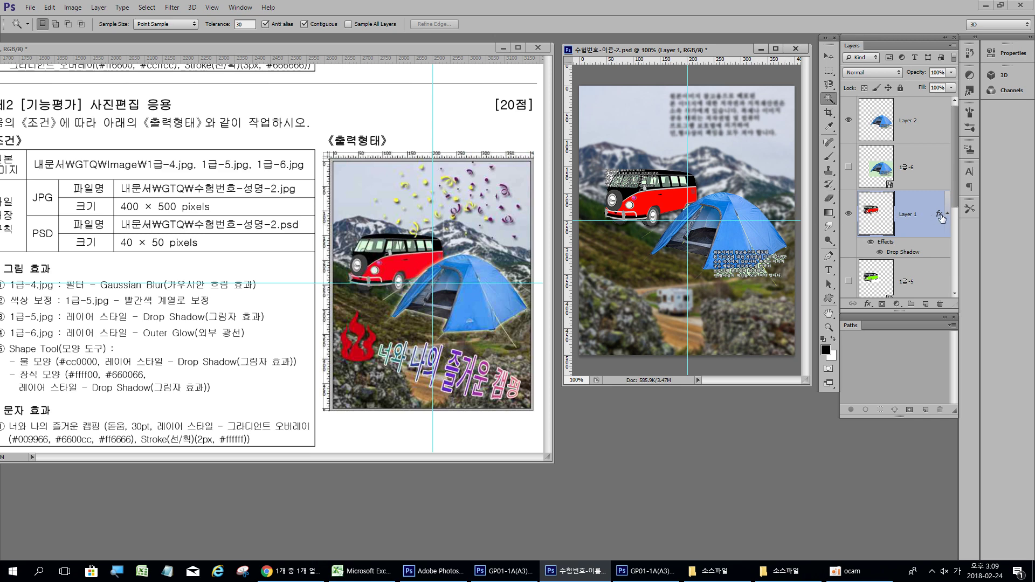
Add an Outer Glow to the tent on Layer 2 with Screen blending, Softer technique and 5 px size.
{"action": "left_click", "coordinate": [912, 118]}
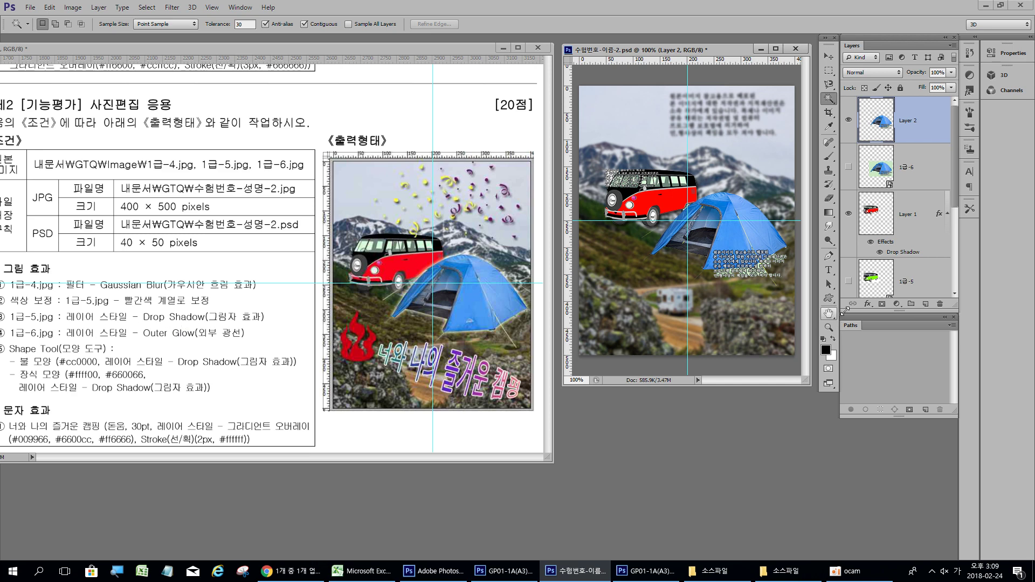
{"action": "left_click", "coordinate": [868, 304]}
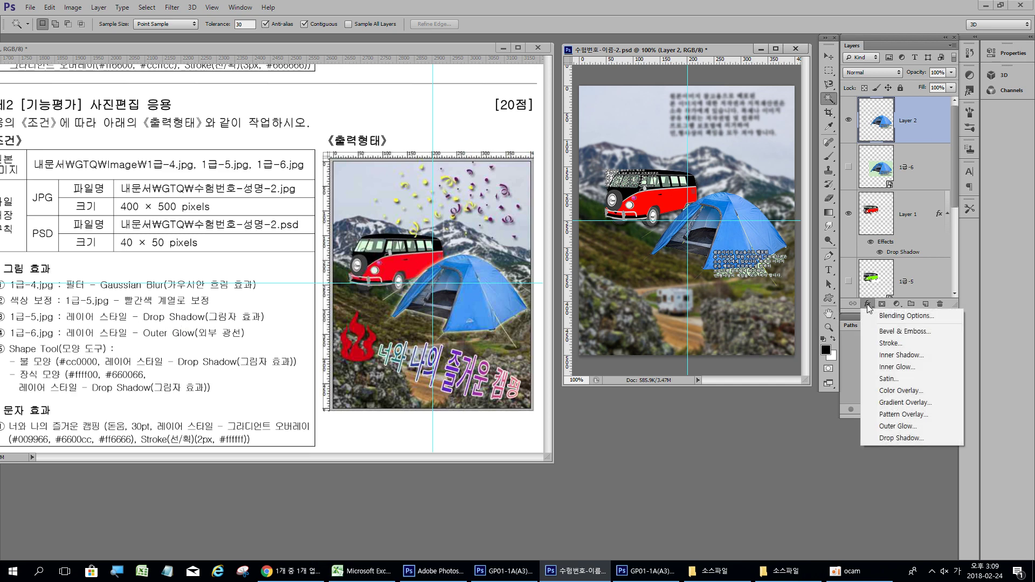
{"action": "left_click", "coordinate": [901, 427]}
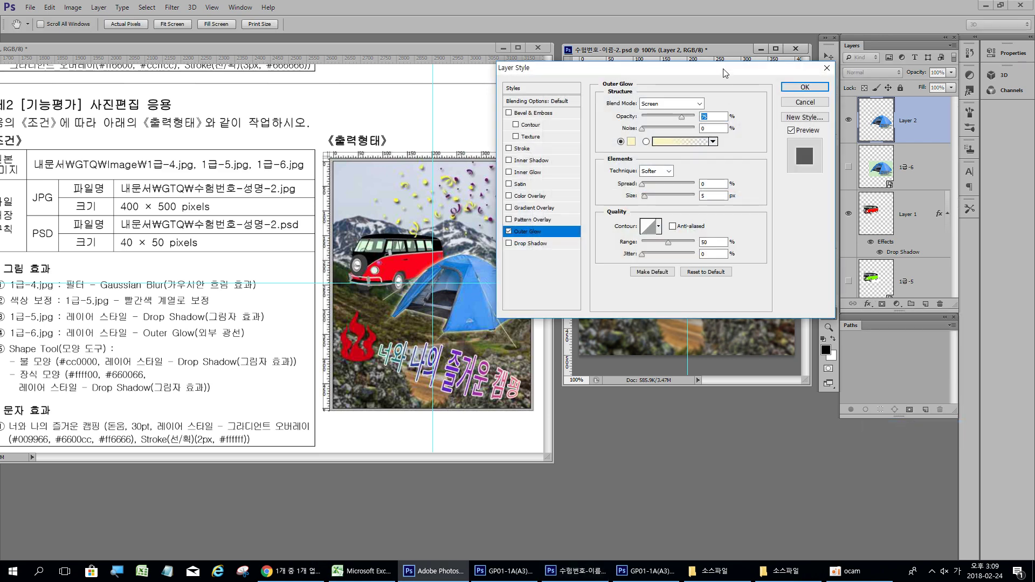
{"action": "left_click_drag", "start_coordinate": [726, 73], "coordinate": [805, 296]}
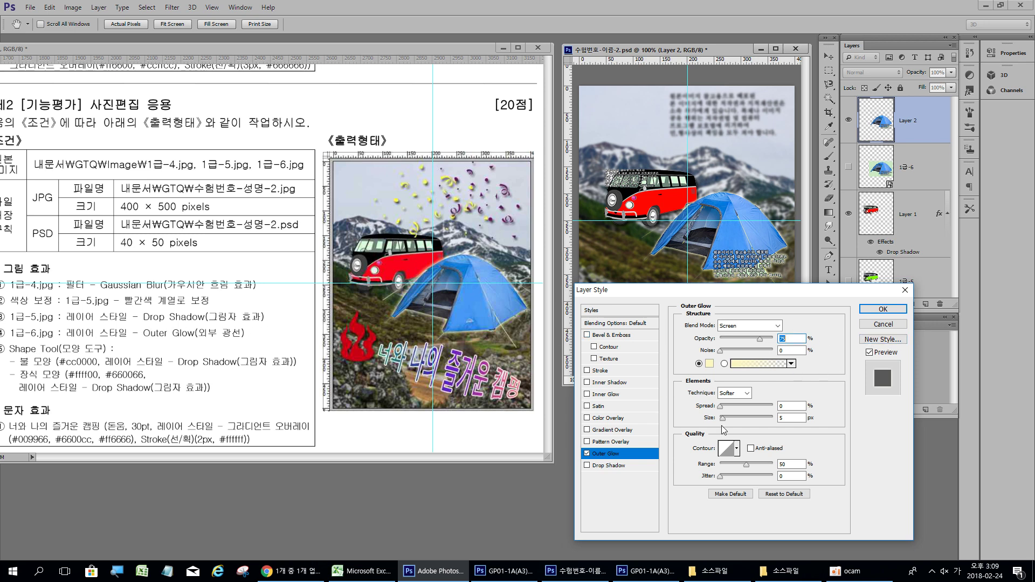
{"action": "left_click", "coordinate": [883, 307]}
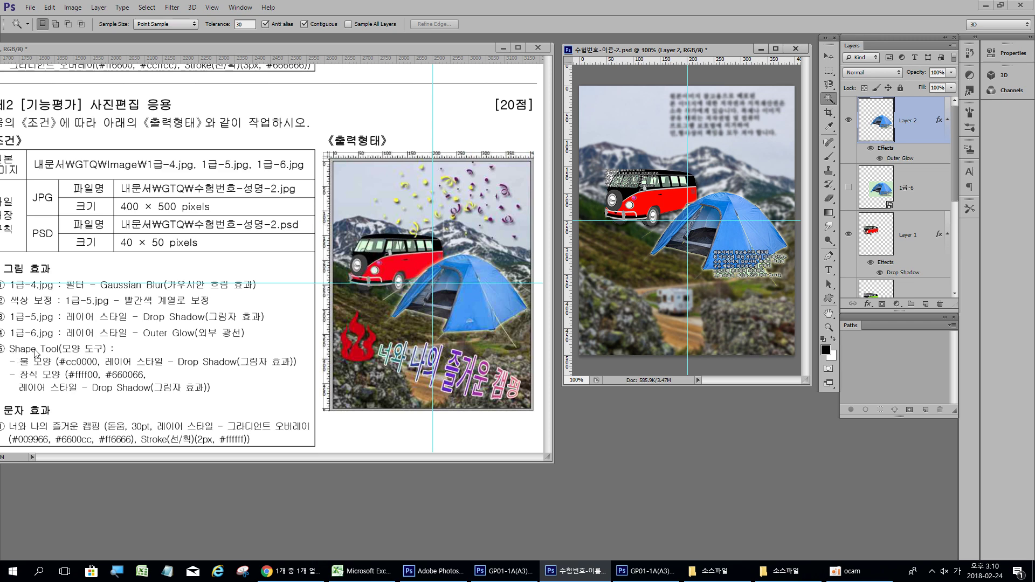
Draw the fire custom shape about 64 × 94 px and place it below the van near the image's left edge.
{"action": "left_click", "coordinate": [829, 300]}
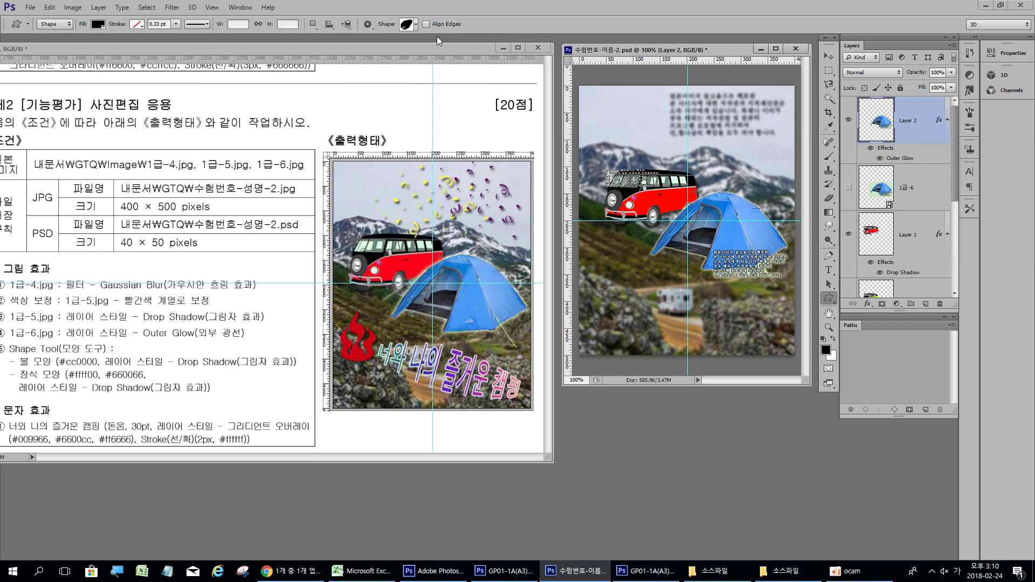
{"action": "left_click", "coordinate": [415, 25]}
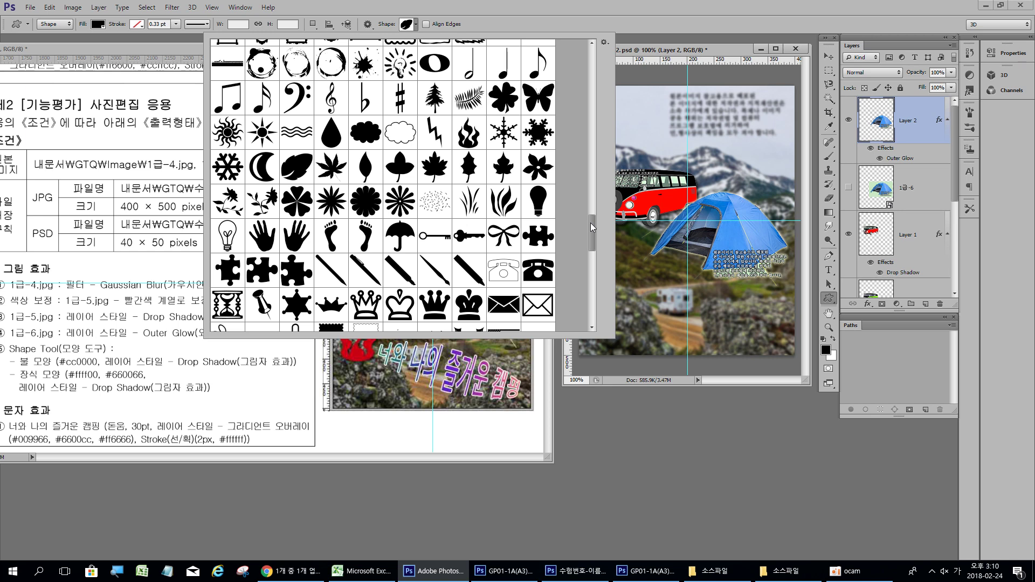
{"action": "mouse_move", "coordinate": [590, 223]}
{"action": "left_mouse_down"}
{"action": "mouse_move", "coordinate": [591, 203]}
{"action": "mouse_move", "coordinate": [585, 301]}
{"action": "mouse_move", "coordinate": [581, 221]}
{"action": "left_mouse_up"}
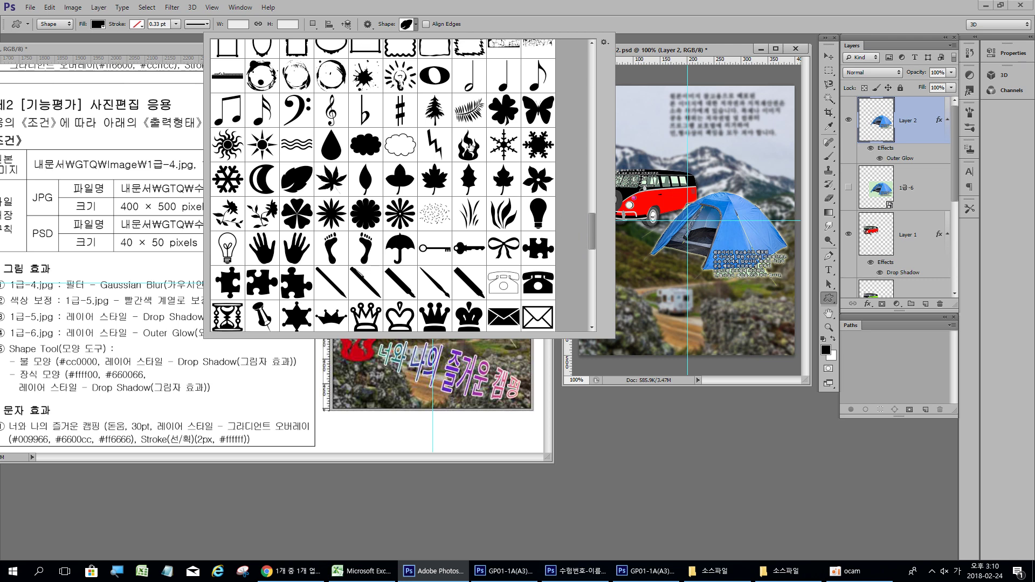
{"action": "left_click", "coordinate": [468, 146]}
{"action": "double_click", "coordinate": [469, 154]}
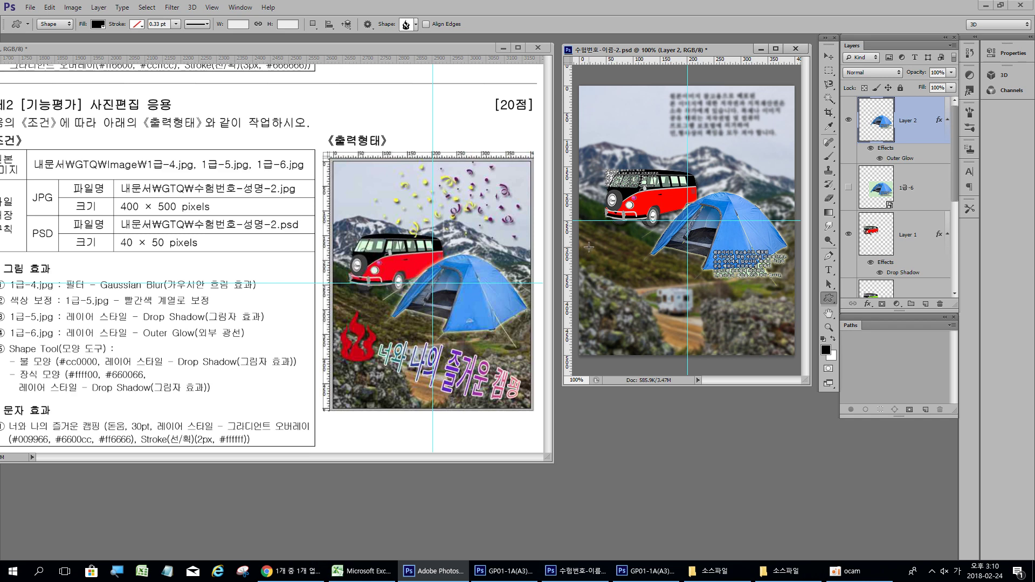
{"action": "left_click_drag", "start_coordinate": [589, 247], "coordinate": [606, 284]}
{"action": "key", "text": "ctrl+z"}
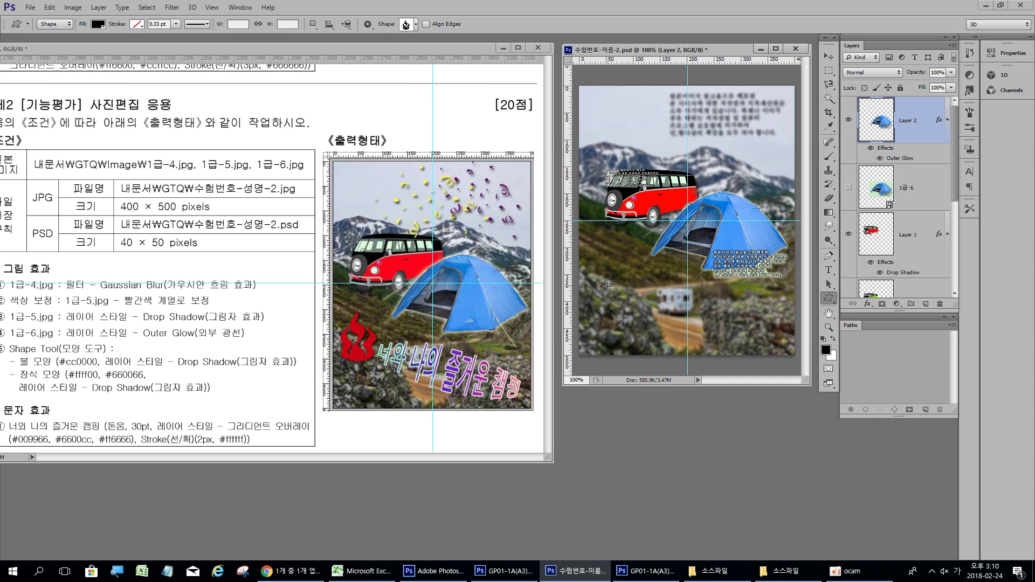
{"action": "left_click_drag", "start_coordinate": [608, 286], "coordinate": [624, 316]}
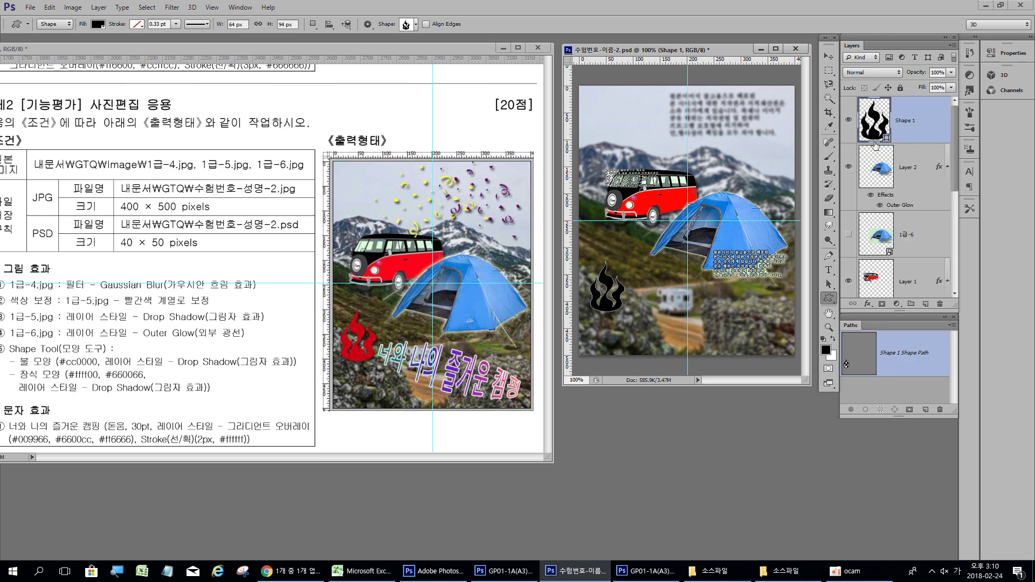
{"action": "left_click", "coordinate": [834, 58]}
{"action": "left_click_drag", "start_coordinate": [608, 306], "coordinate": [609, 295]}
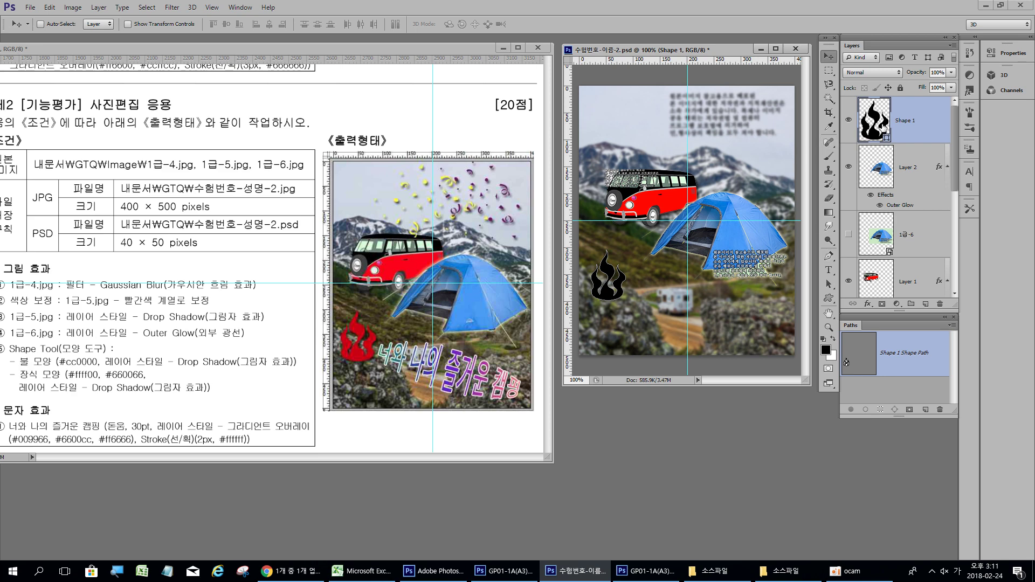
Set the fire shape's fill colour to #cc0000.
{"action": "double_click", "coordinate": [880, 126]}
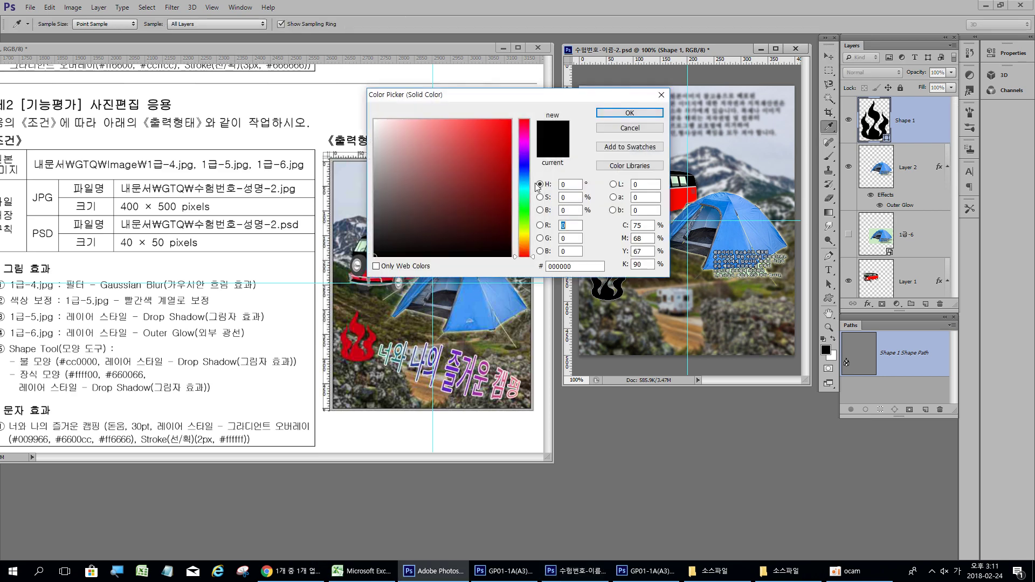
{"action": "type", "text": "ㅊ"}
{"action": "key", "text": "Hangul"}
{"action": "type", "text": "cc"}
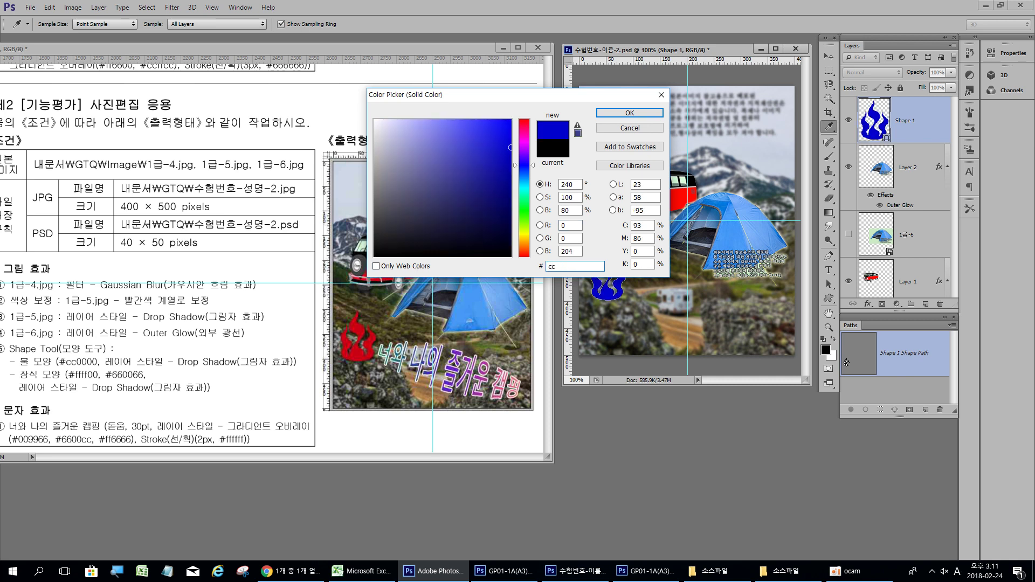
{"action": "type", "text": "0000"}
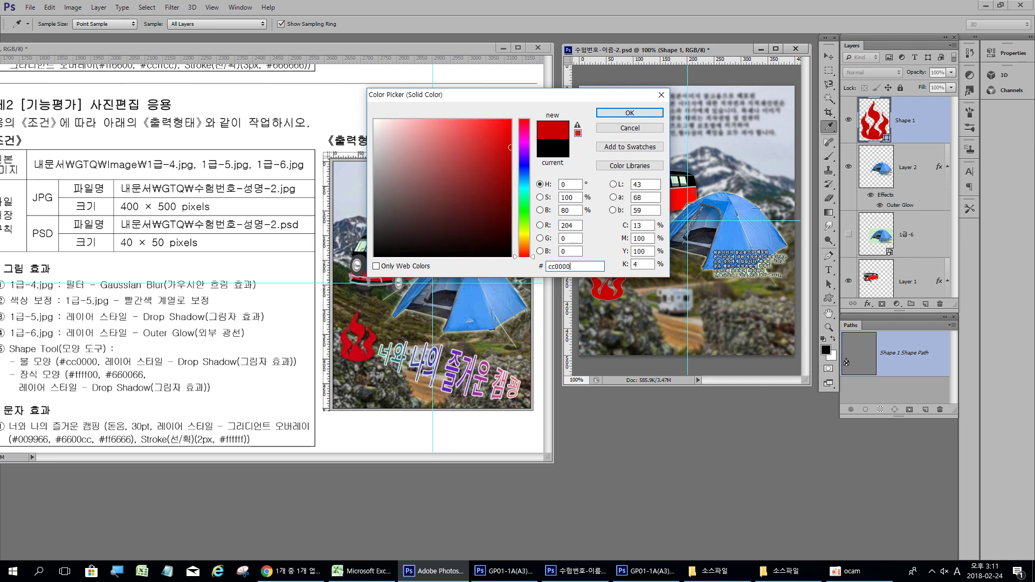
{"action": "key", "text": "Return"}
{"action": "key", "text": "v"}
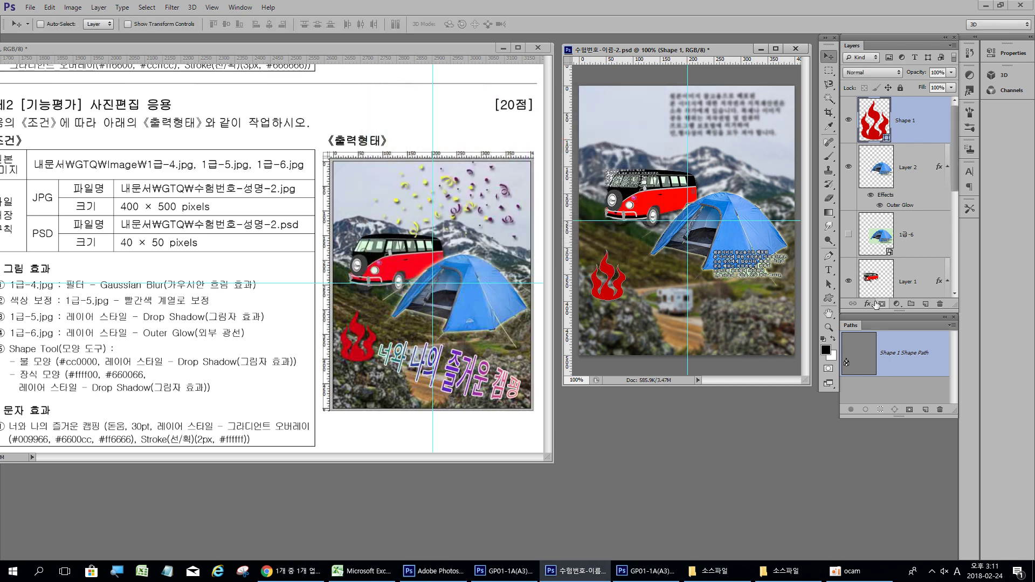
Add a Drop Shadow to the fire shape with a 120° angle, 5 px distance and 5 px size, and deselect its path.
{"action": "left_click", "coordinate": [870, 304]}
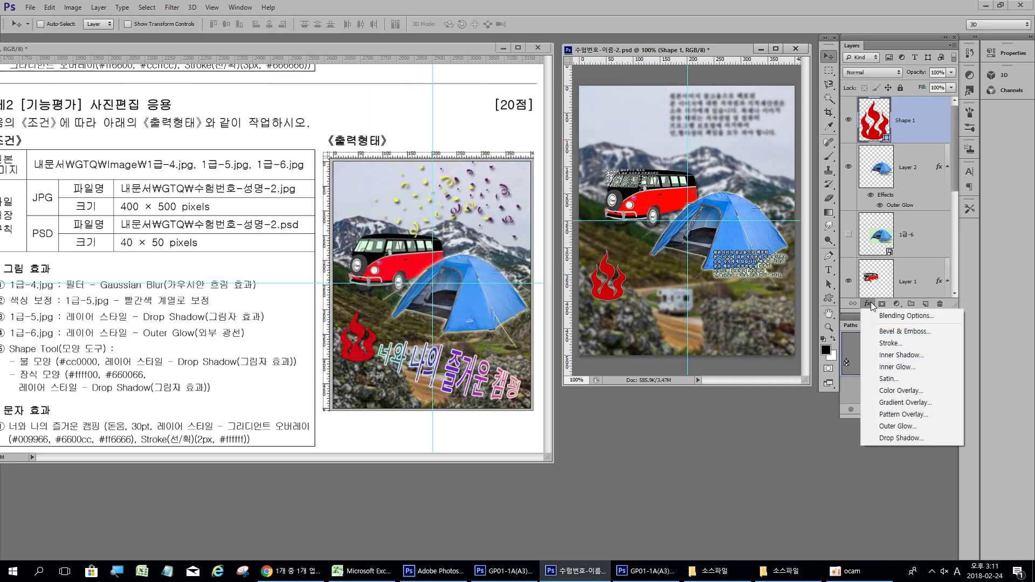
{"action": "left_click", "coordinate": [899, 438]}
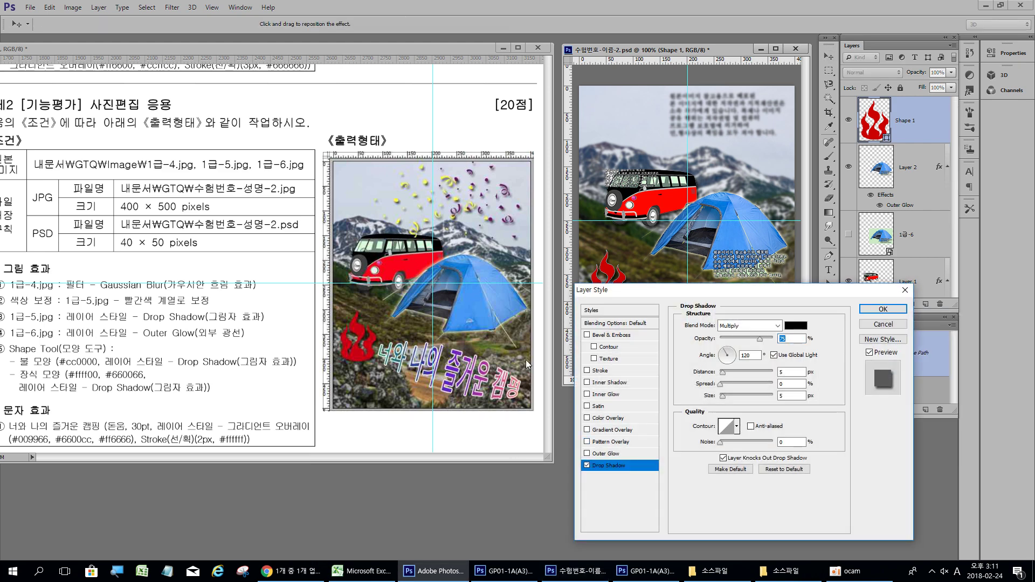
{"action": "left_click", "coordinate": [883, 309]}
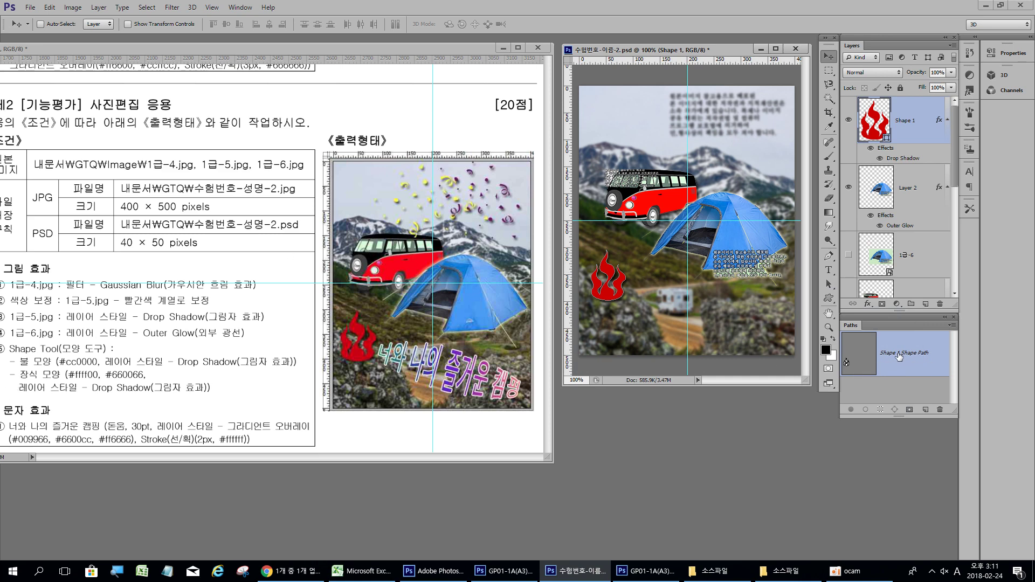
{"action": "left_click", "coordinate": [917, 393]}
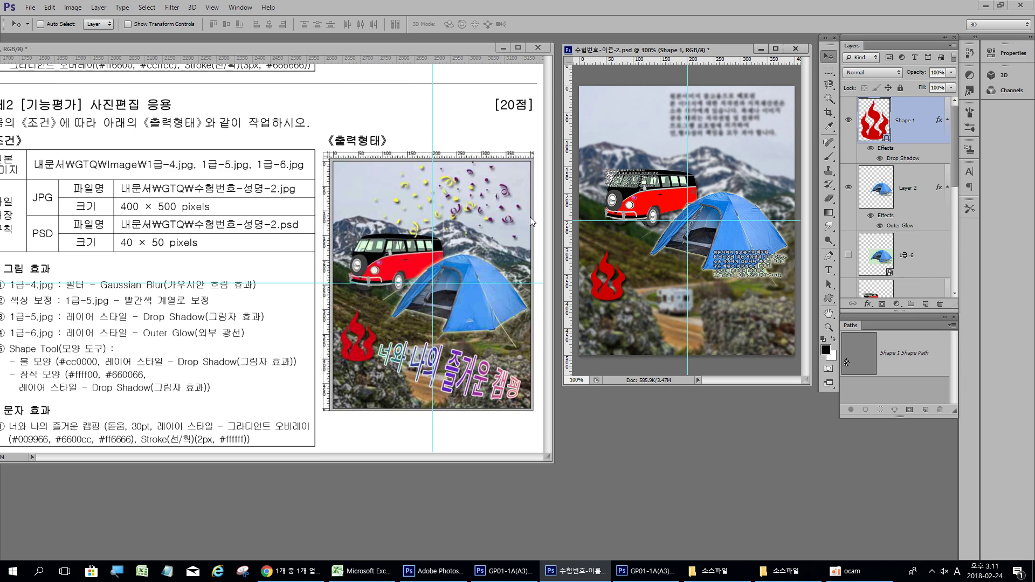
Draw the confetti custom shape about 208 × 134 px in the sky above the van and tent.
{"action": "left_click", "coordinate": [829, 300]}
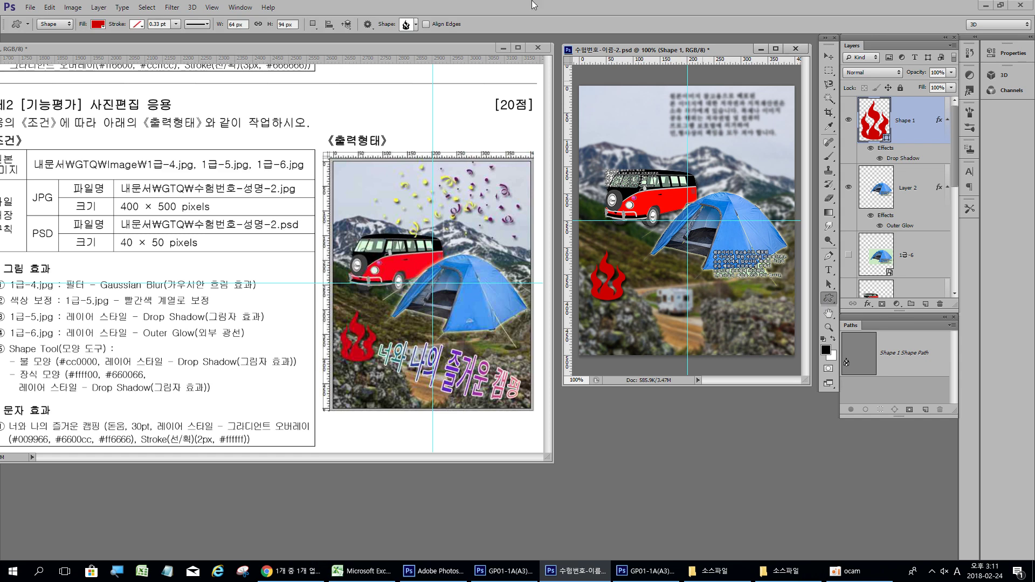
{"action": "left_click", "coordinate": [416, 24]}
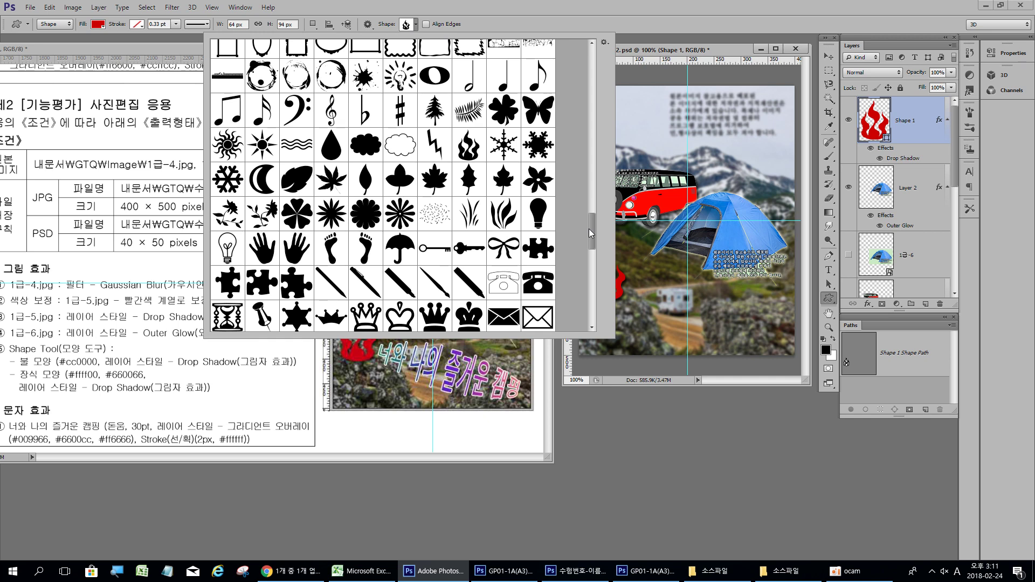
{"action": "left_click_drag", "start_coordinate": [589, 229], "coordinate": [586, 121]}
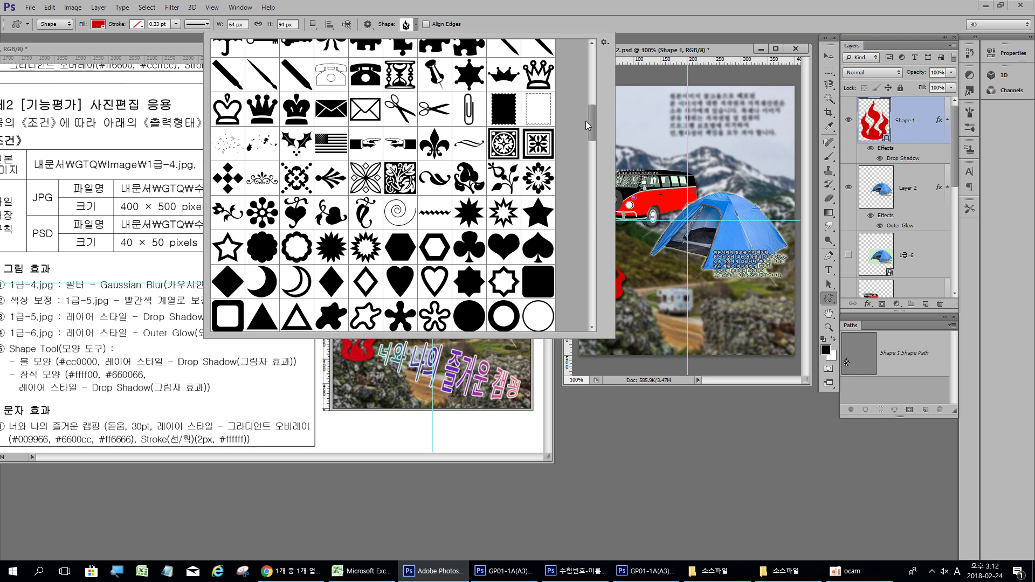
{"action": "left_click", "coordinate": [226, 145]}
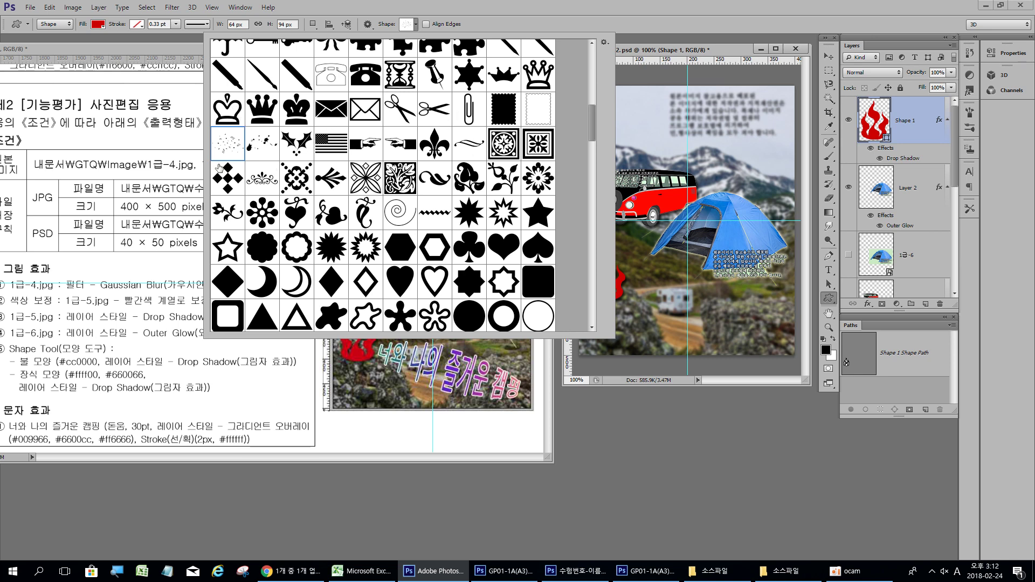
{"action": "double_click", "coordinate": [229, 147]}
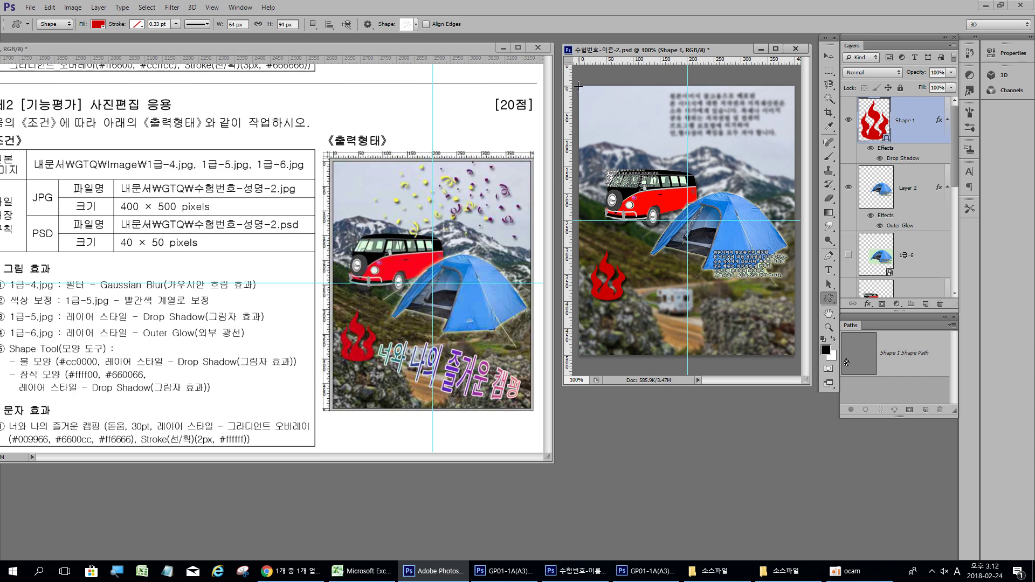
{"action": "left_click_drag", "start_coordinate": [580, 85], "coordinate": [693, 117]}
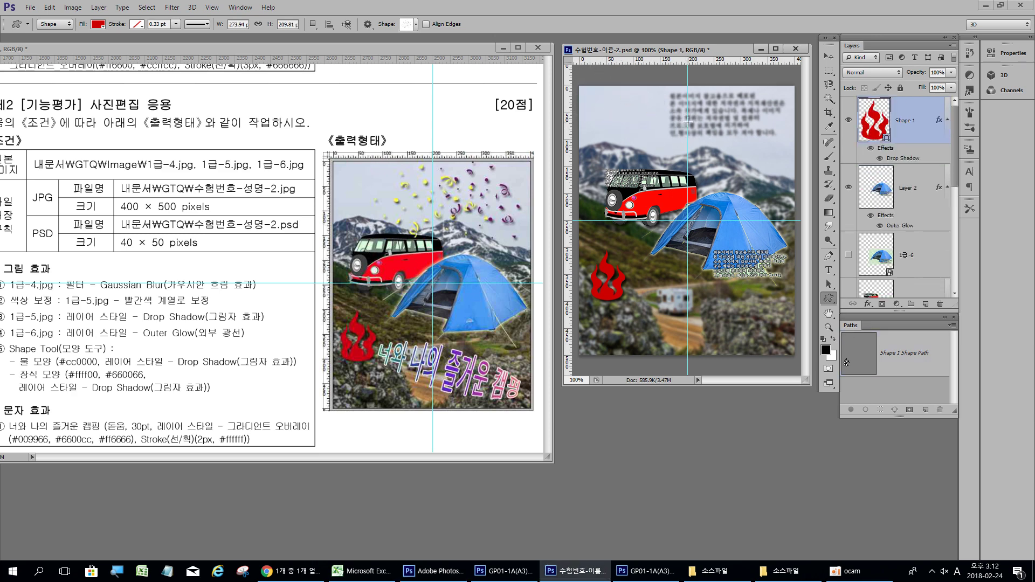
{"action": "left_click_drag", "start_coordinate": [688, 122], "coordinate": [744, 158]}
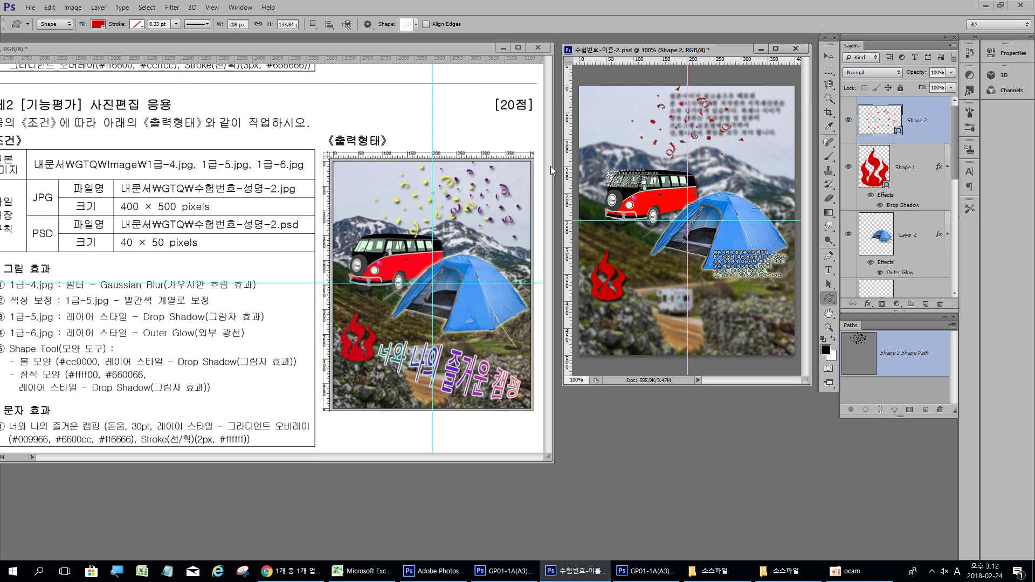
Reposition the confetti shape and scale it proportionally to about 114%, centred at about X 200 px, Y 88.5 px.
{"action": "left_click", "coordinate": [829, 56]}
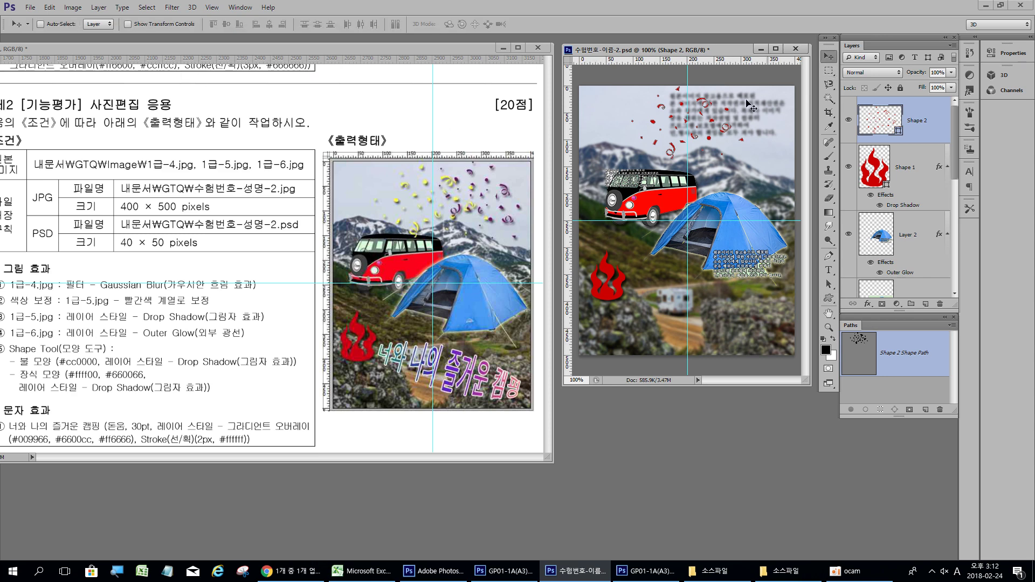
{"action": "mouse_move", "coordinate": [729, 133]}
{"action": "left_mouse_down"}
{"action": "mouse_move", "coordinate": [712, 140]}
{"action": "mouse_move", "coordinate": [718, 147]}
{"action": "left_mouse_up"}
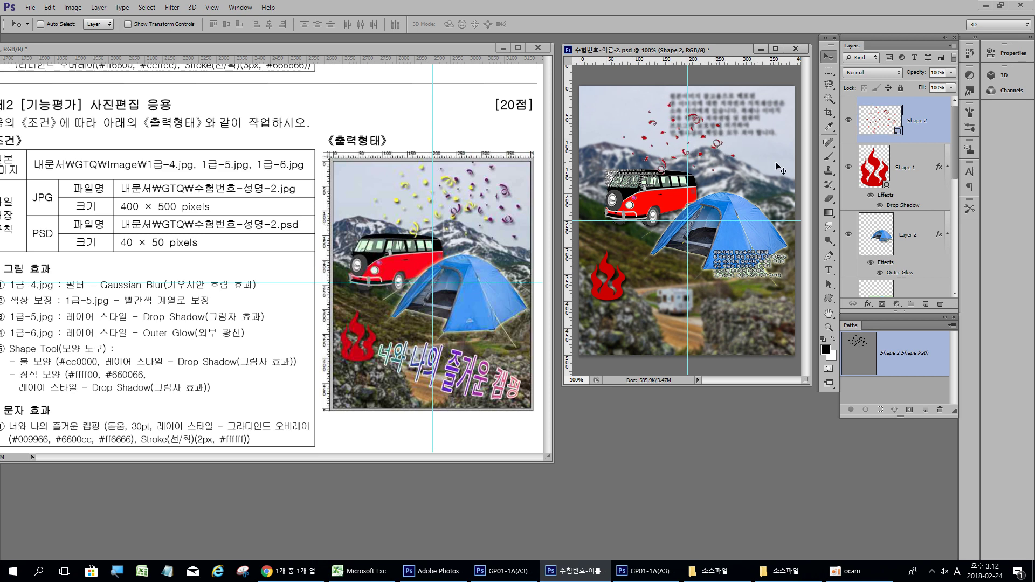
{"action": "key", "text": "ctrl+t"}
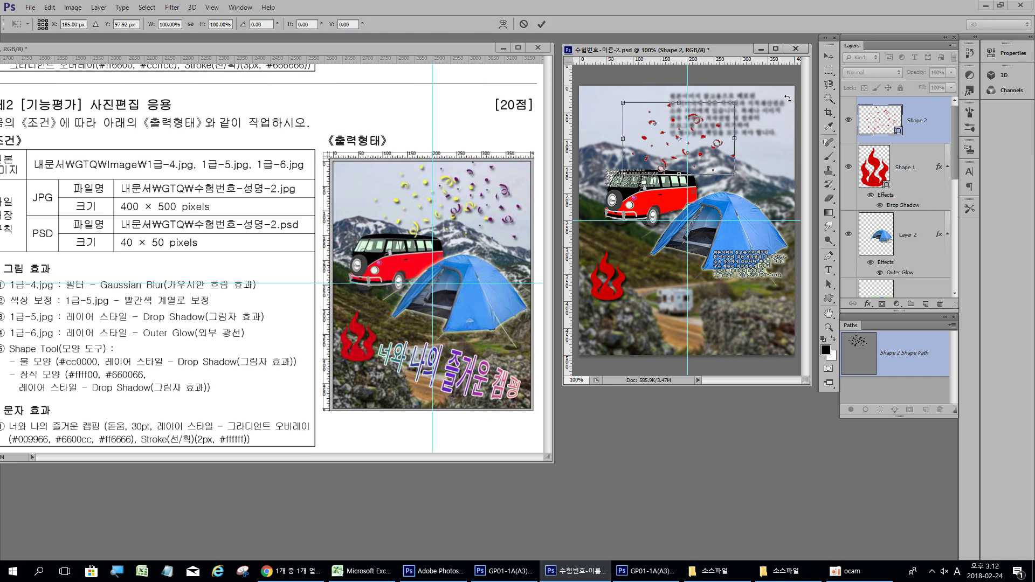
{"action": "left_click_drag", "start_coordinate": [735, 103], "coordinate": [754, 96]}
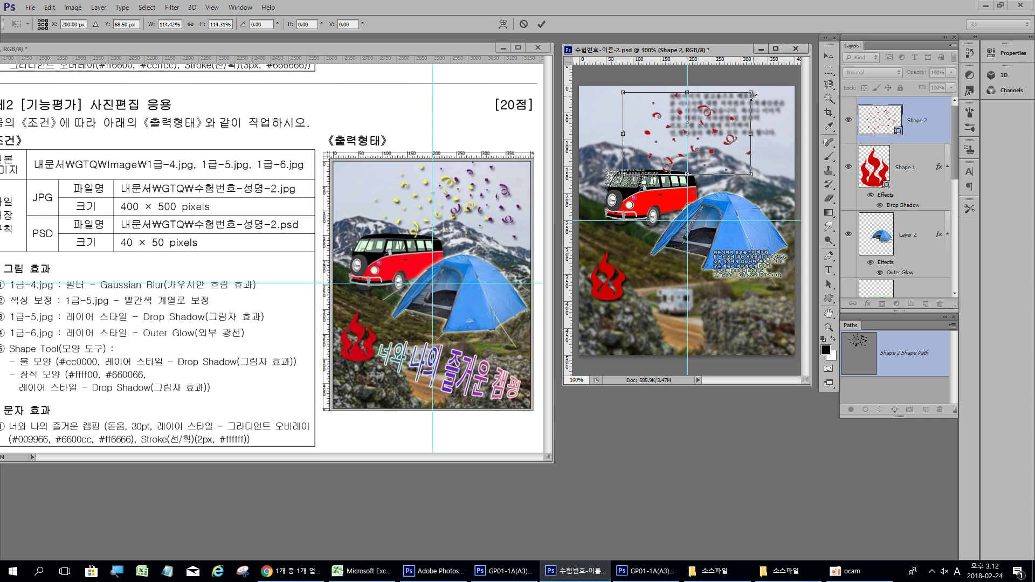
{"action": "key", "text": "Return"}
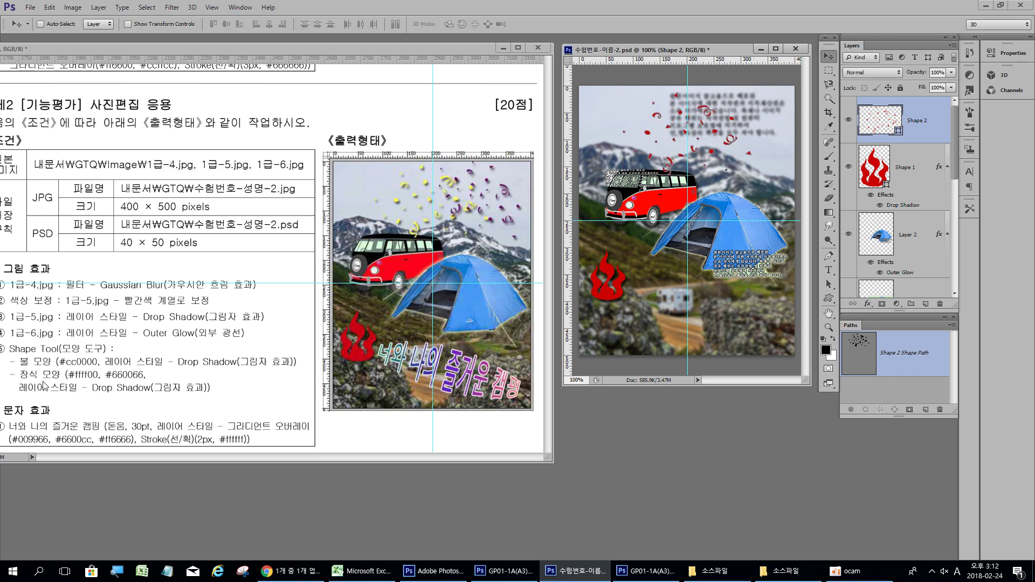
Set the confetti shape's fill to #ffff00 and add a Drop Shadow with a 120° angle, 5 px distance and 5 px size.
{"action": "double_click", "coordinate": [880, 123]}
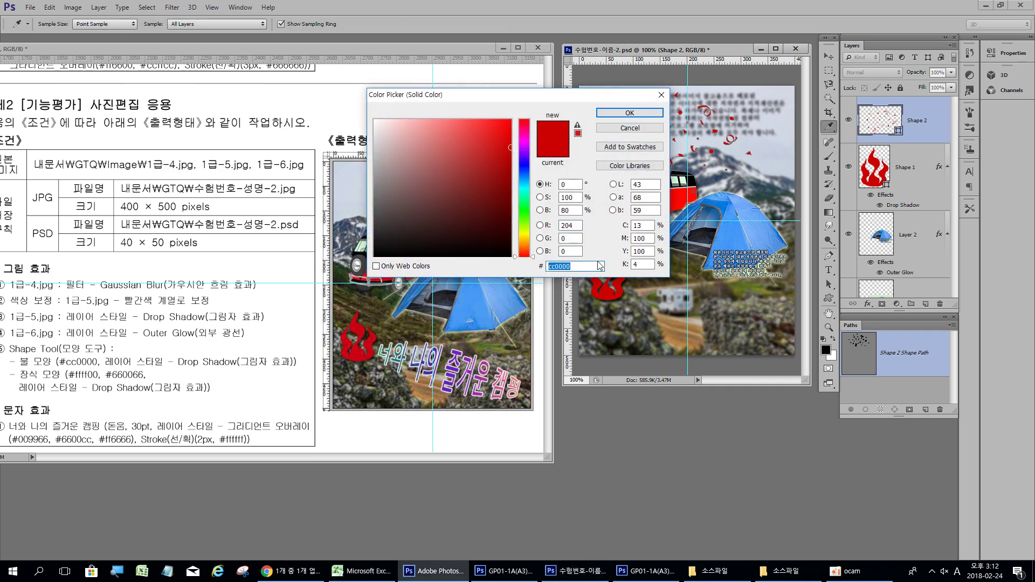
{"action": "type", "text": "ffff00"}
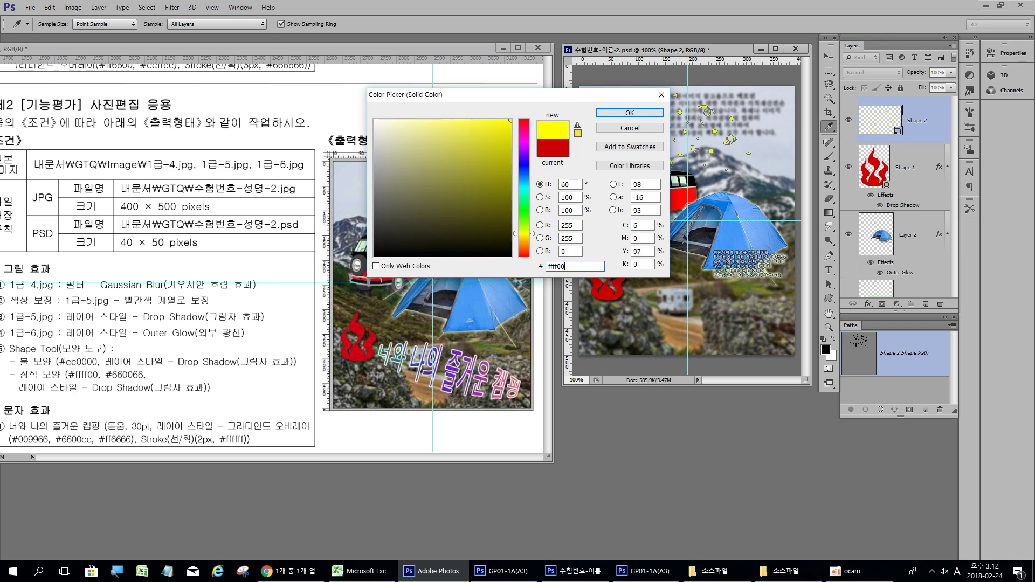
{"action": "key", "text": "Return"}
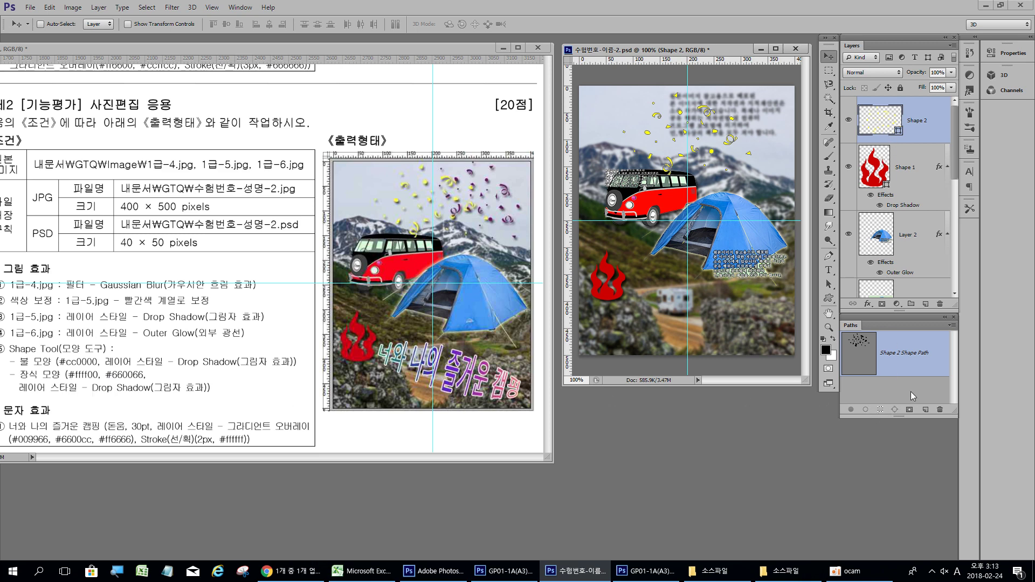
{"action": "left_click", "coordinate": [868, 304]}
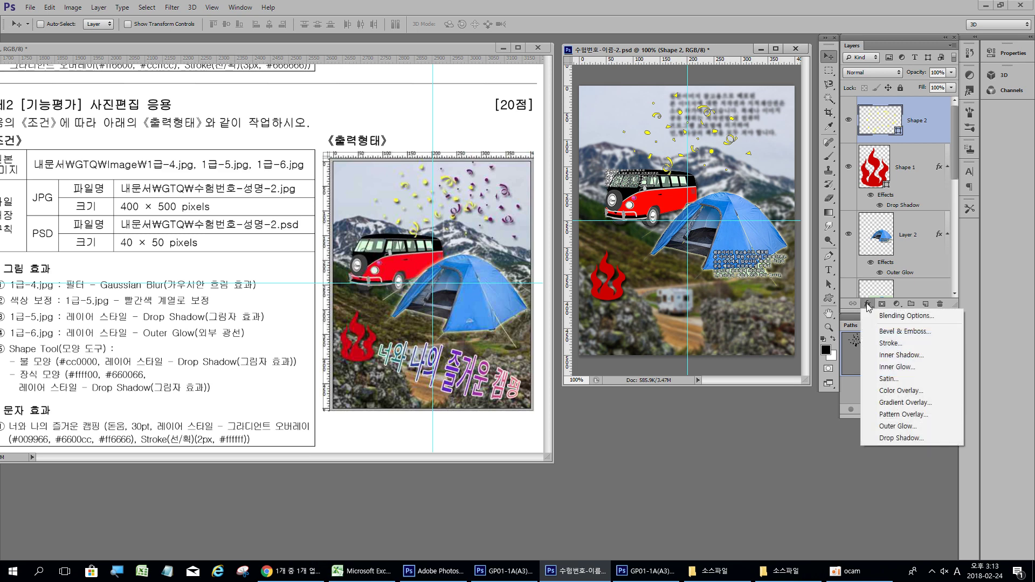
{"action": "left_click", "coordinate": [908, 438]}
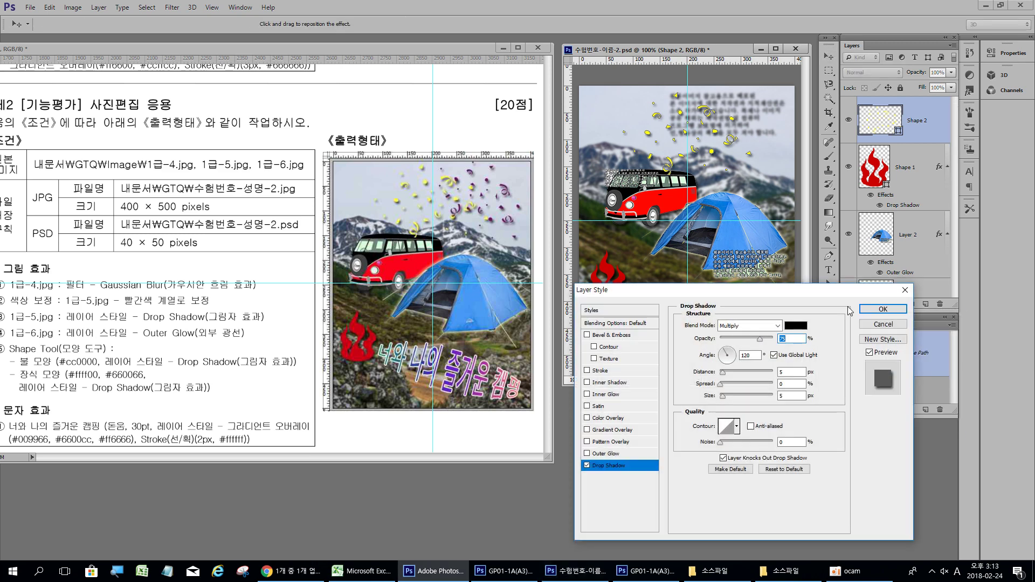
{"action": "left_click", "coordinate": [890, 314]}
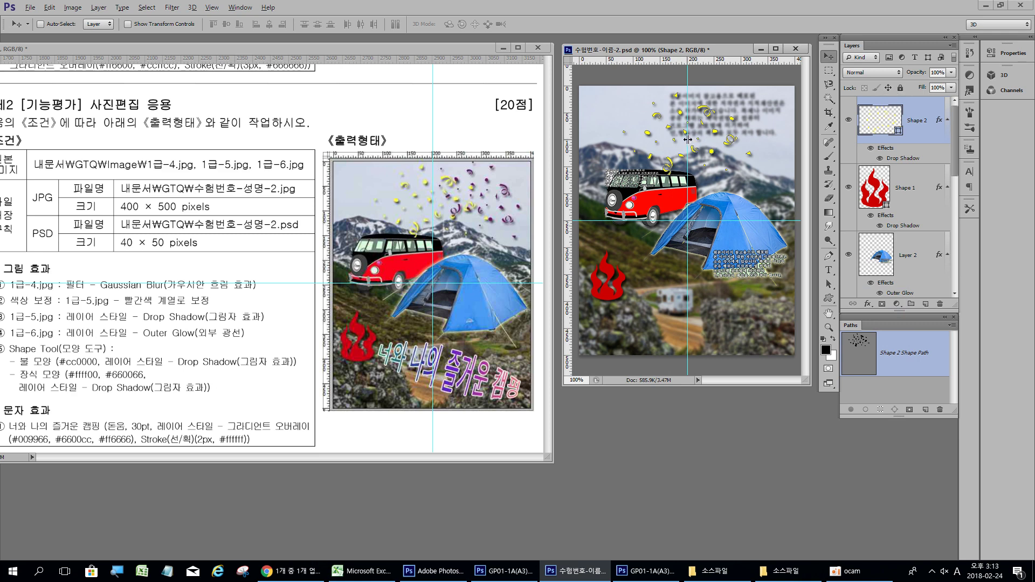
Duplicate the confetti shape, placing the copy slightly below and right of the original at about X 226 px, Y 130.5 px.
{"action": "left_click_drag", "start_coordinate": [695, 61], "coordinate": [721, 180]}
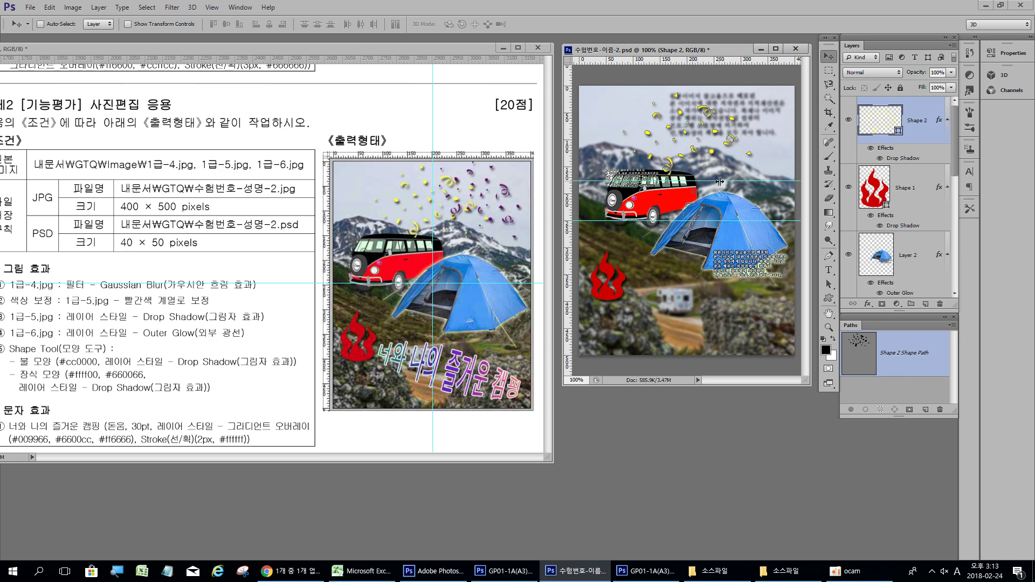
{"action": "key", "text": "ctrl+z"}
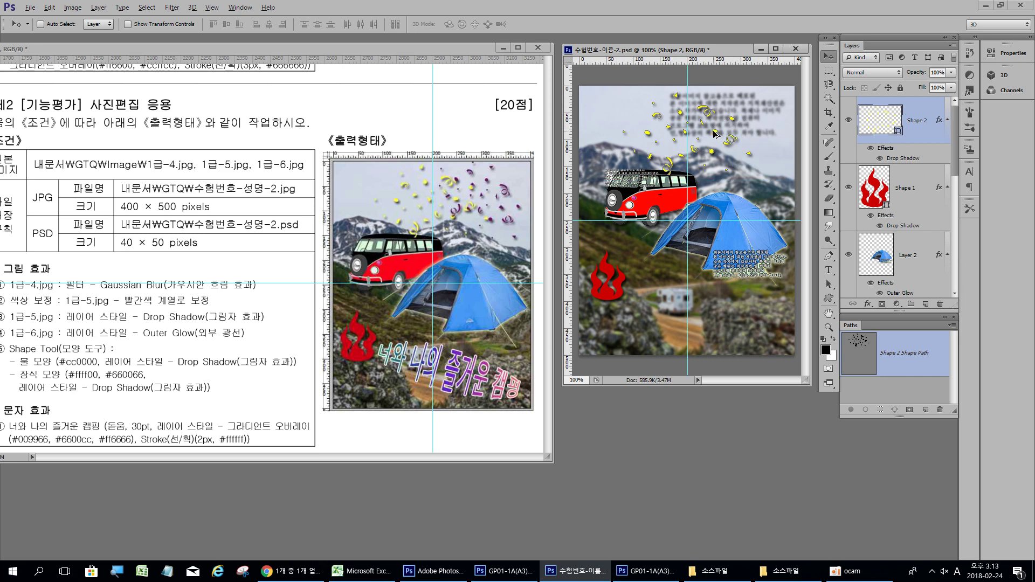
{"action": "left_click_drag", "start_coordinate": [716, 136], "coordinate": [740, 171]}
Rotate the confetti copy about 46°, scale it proportionally to about 90%, and centre it at about X 315 px, Y 80.6 px.
{"action": "key", "text": "ctrl+t"}
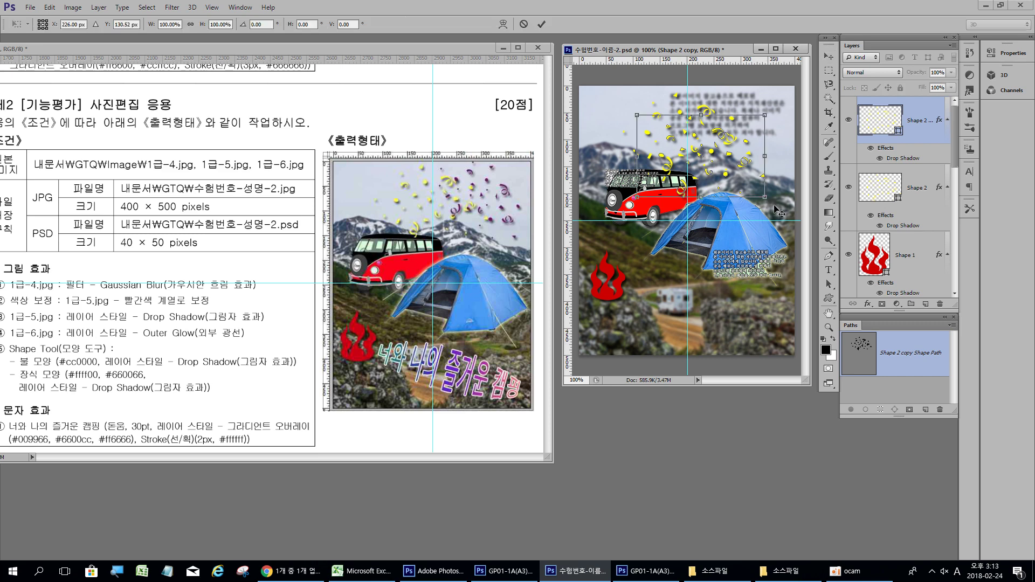
{"action": "left_click_drag", "start_coordinate": [781, 203], "coordinate": [718, 229]}
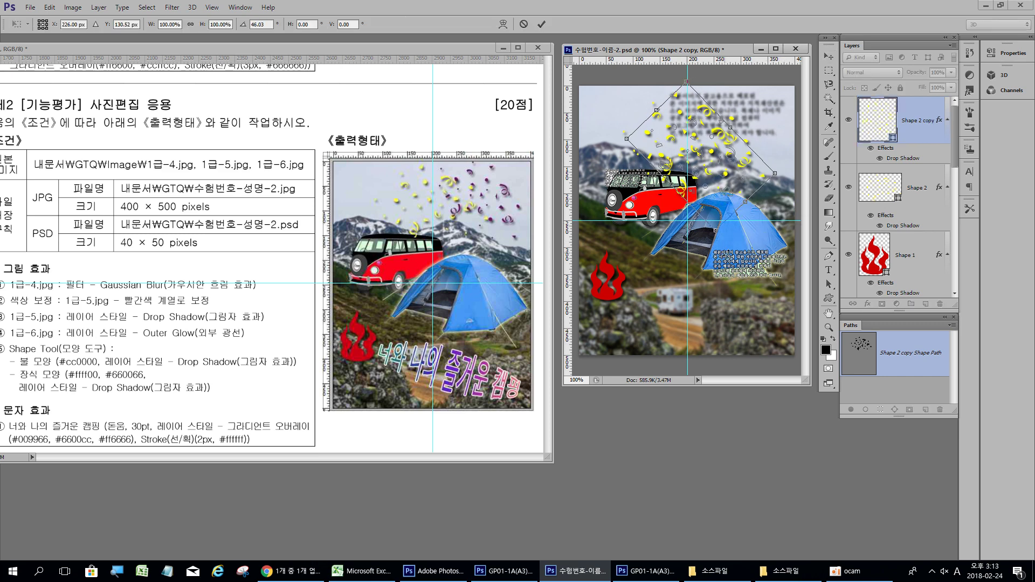
{"action": "left_click_drag", "start_coordinate": [710, 187], "coordinate": [751, 154]}
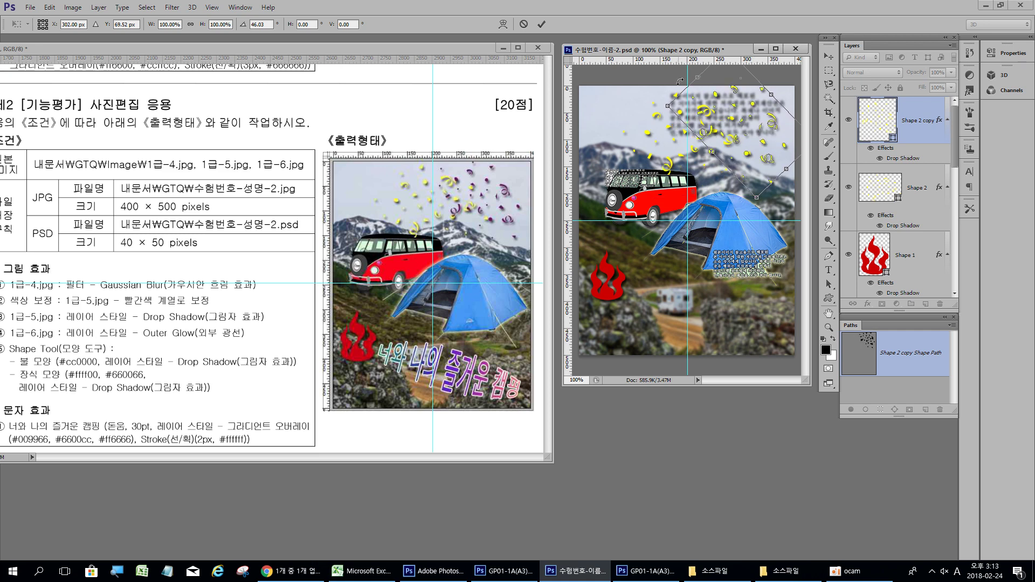
{"action": "left_click_drag", "start_coordinate": [667, 106], "coordinate": [679, 121]}
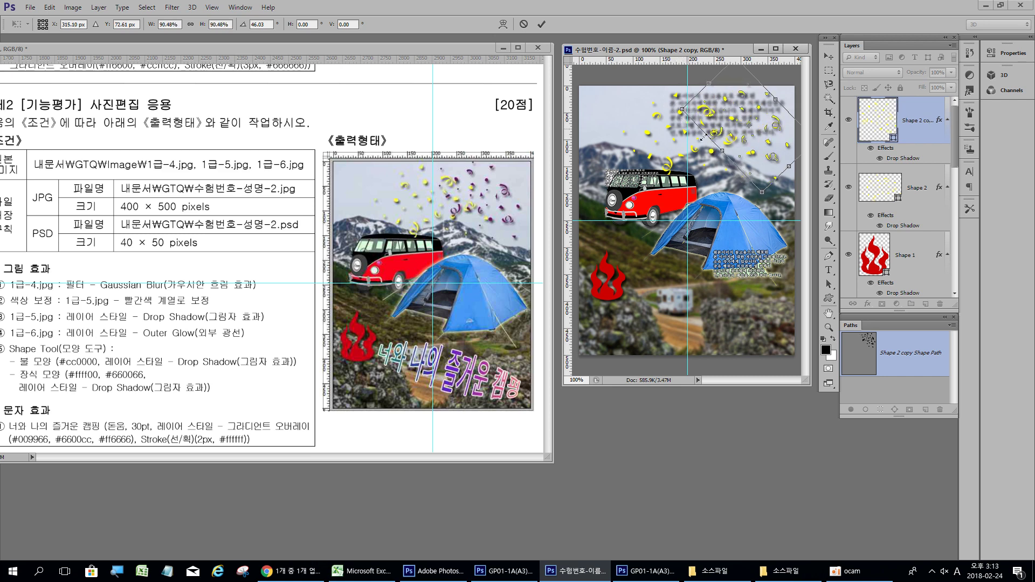
{"action": "key", "text": "Down"}
{"action": "key", "text": "Down"}
{"action": "key", "text": "Down"}
{"action": "key", "text": "Down"}
{"action": "key", "text": "Down"}
{"action": "key", "text": "Down"}
{"action": "key", "text": "Down"}
{"action": "key", "text": "Down"}
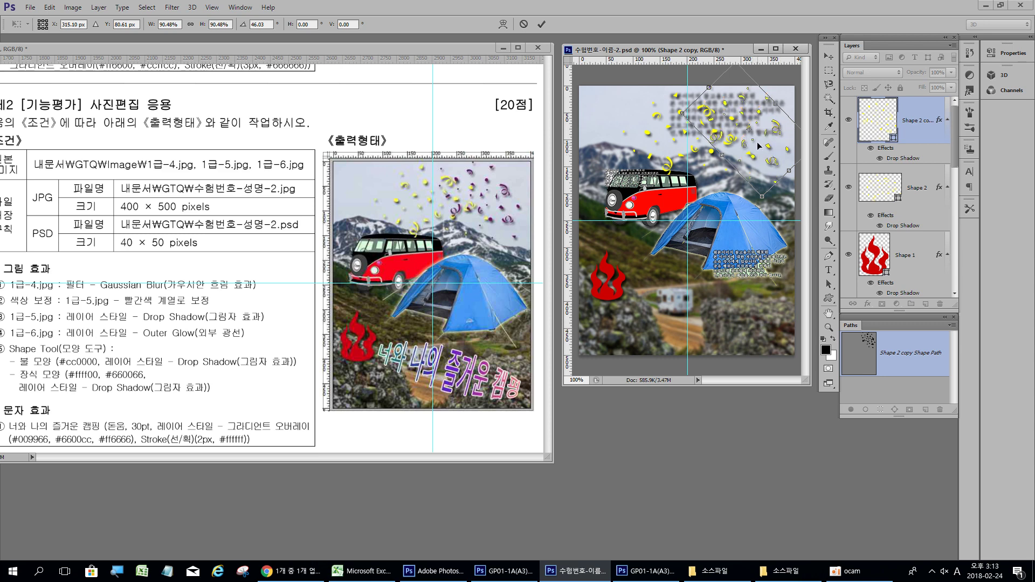
{"action": "key", "text": "Return"}
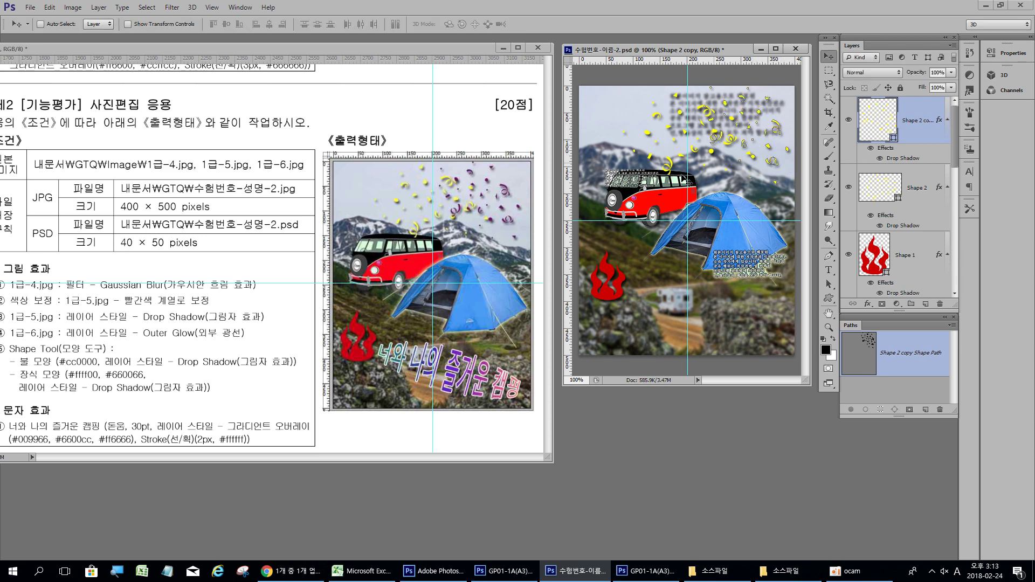
Set the confetti copy's fill colour to #660066 and deselect its path.
{"action": "double_click", "coordinate": [887, 121]}
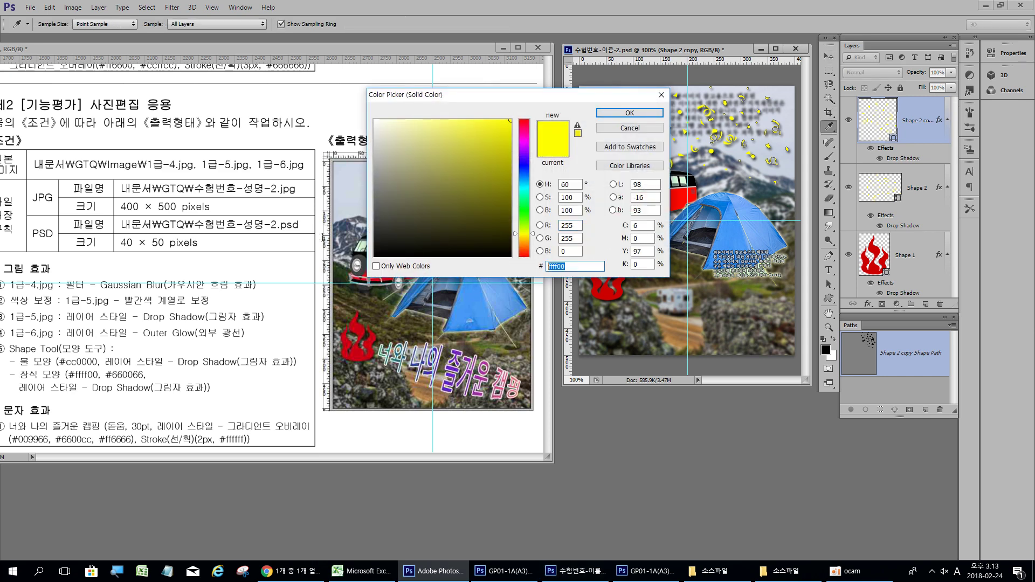
{"action": "type", "text": "66006"}
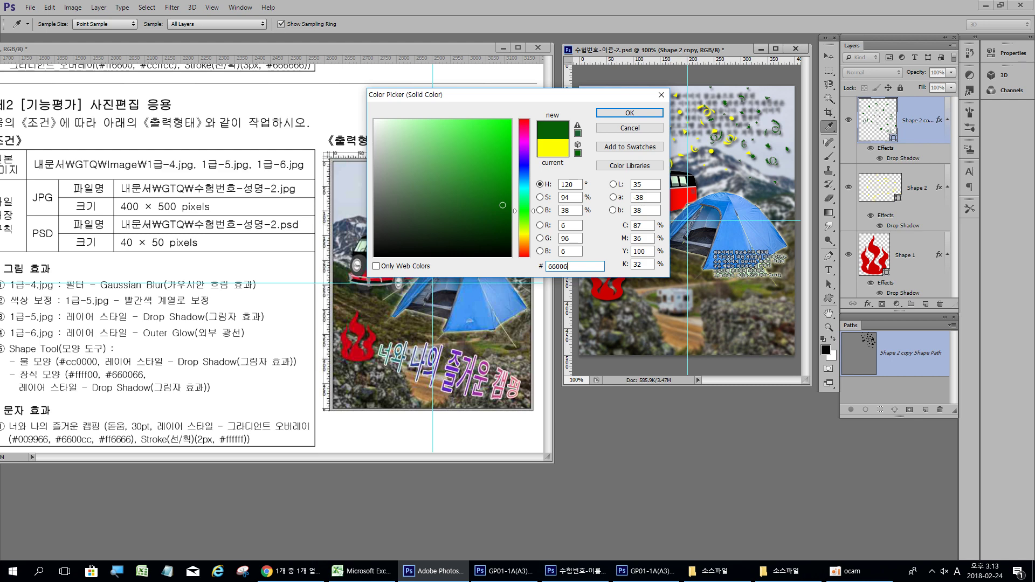
{"action": "type", "text": "66"}
{"action": "key", "text": "Return"}
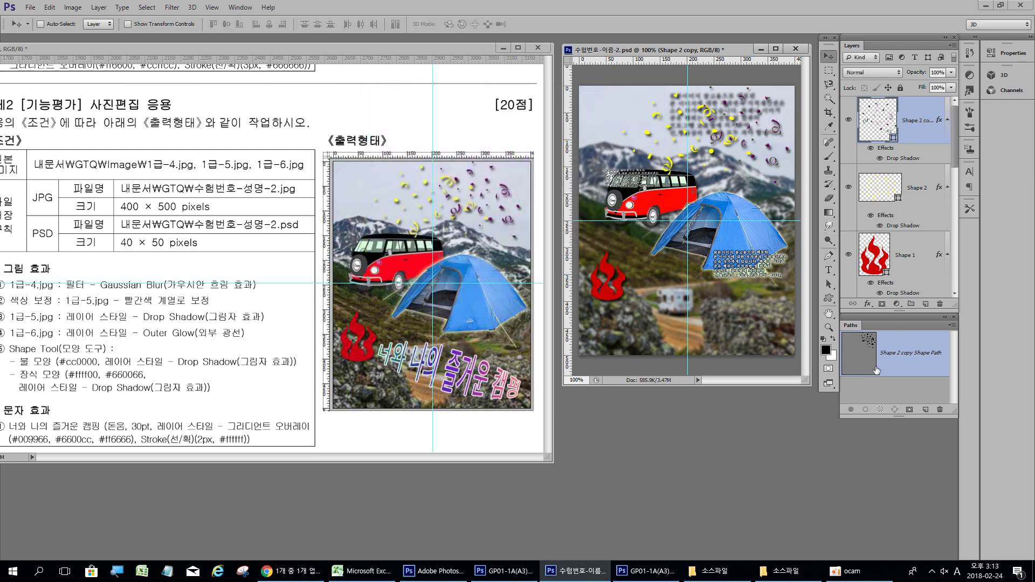
{"action": "left_click", "coordinate": [911, 390]}
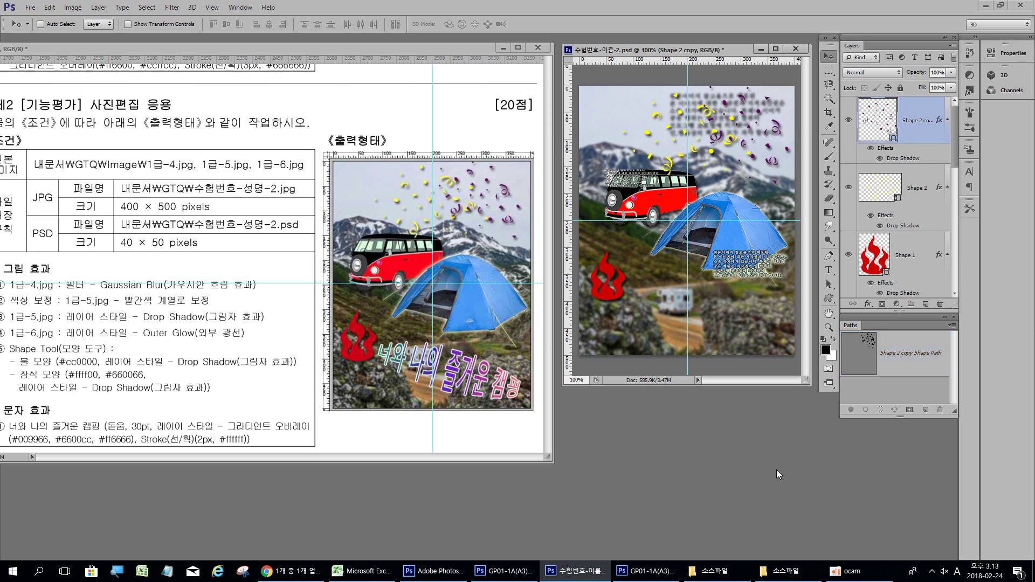
Set the Type tool's font to 돋움.
{"action": "left_click", "coordinate": [829, 270]}
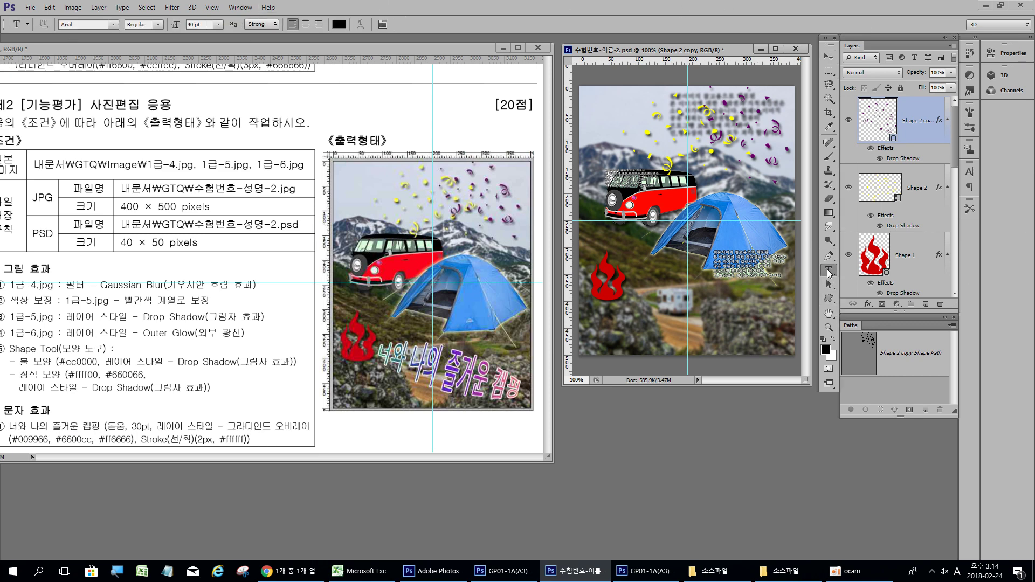
{"action": "left_click", "coordinate": [114, 24]}
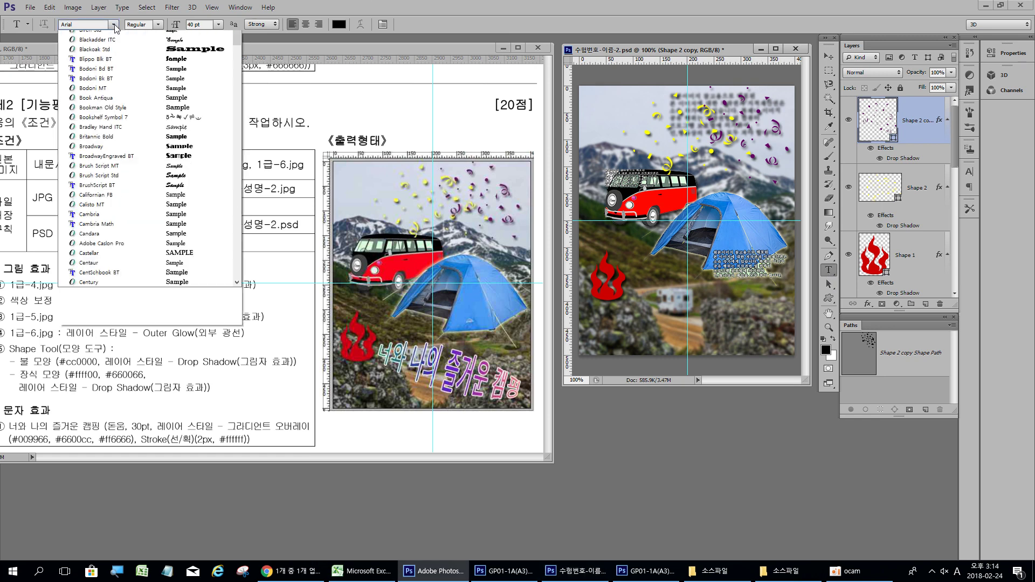
{"action": "left_click_drag", "start_coordinate": [236, 158], "coordinate": [230, 39]}
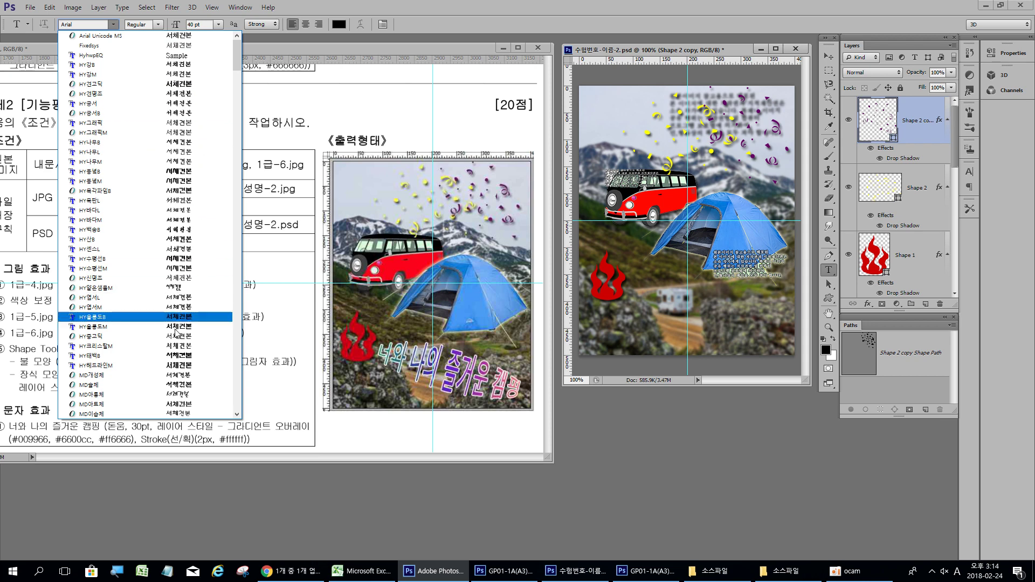
{"action": "scroll", "coordinate": [166, 270], "scroll_direction": "down", "scroll_amount": 1}
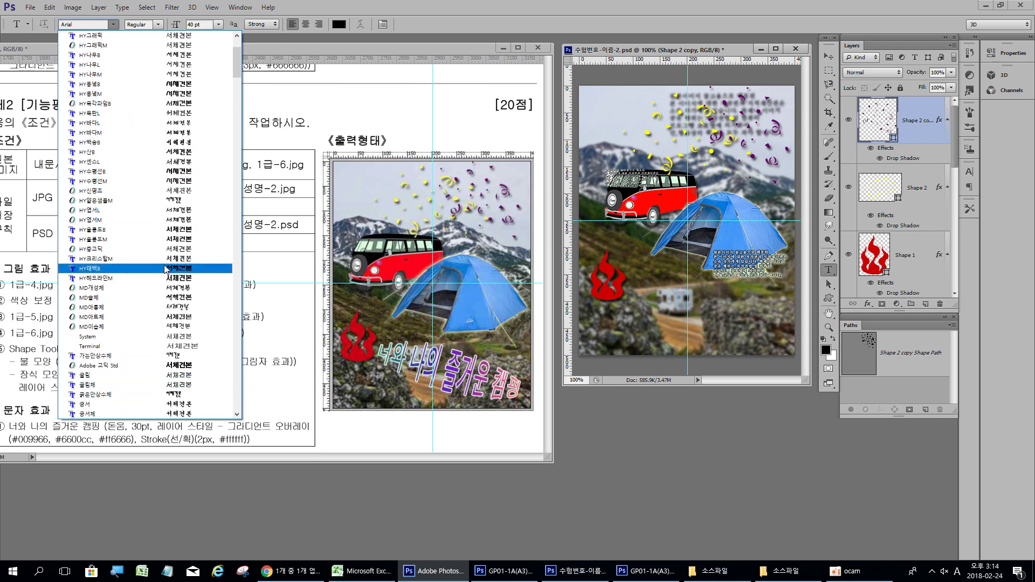
{"action": "scroll", "coordinate": [124, 351], "scroll_direction": "down", "scroll_amount": 4}
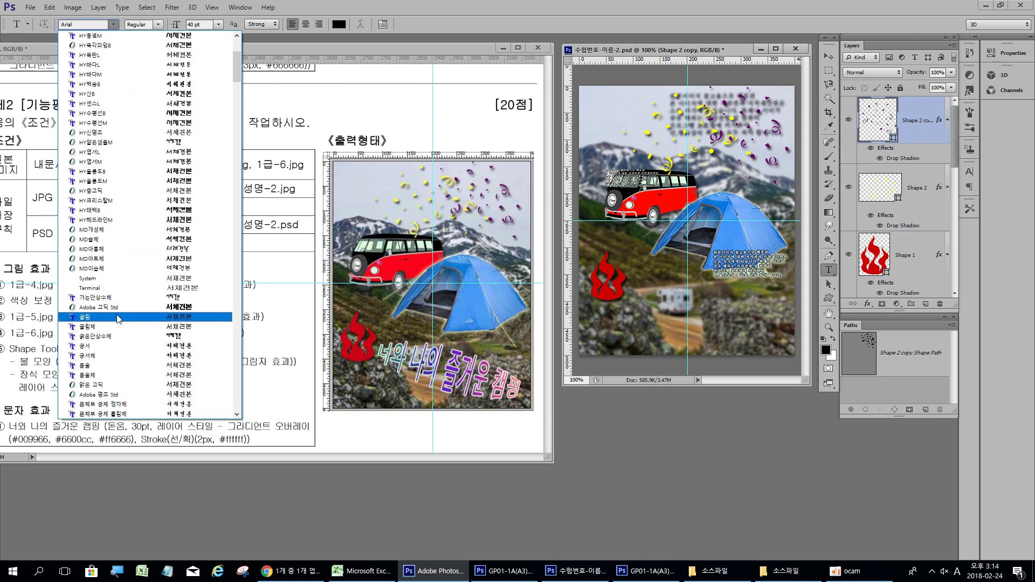
{"action": "left_click", "coordinate": [88, 24]}
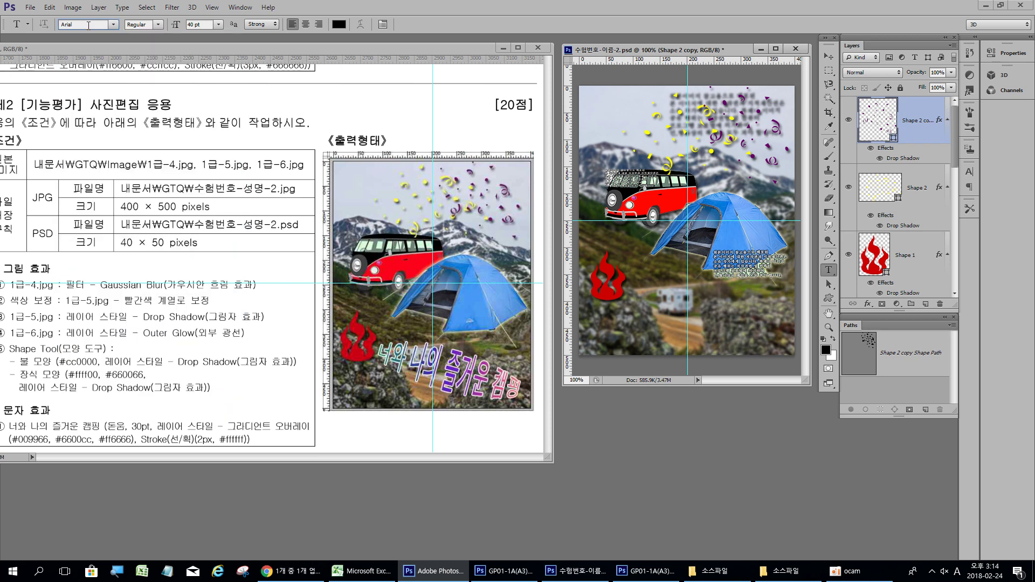
{"action": "left_click", "coordinate": [86, 24]}
{"action": "key", "text": "Hangul"}
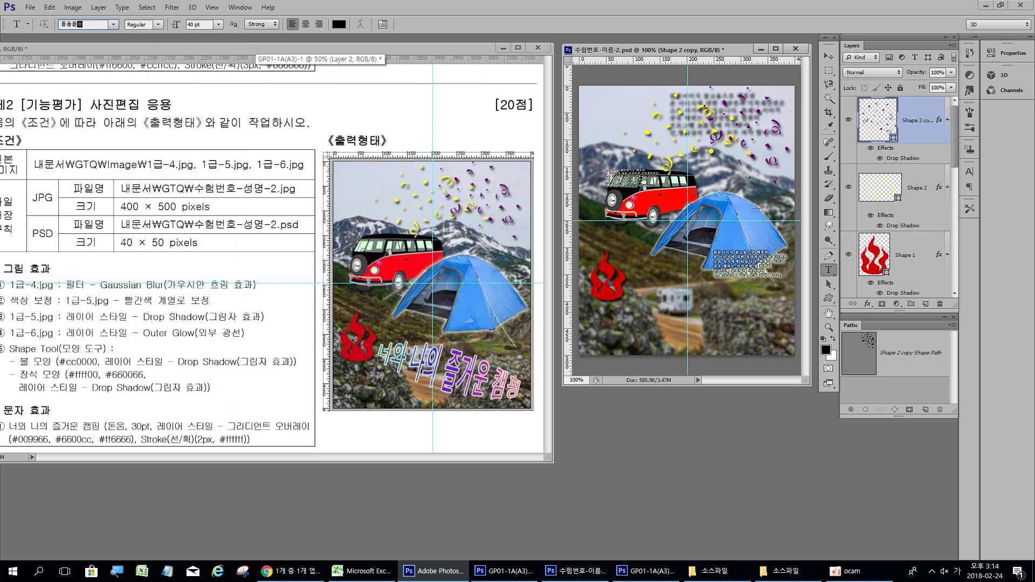
{"action": "type", "text": "돋움"}
{"action": "key", "text": "Return"}
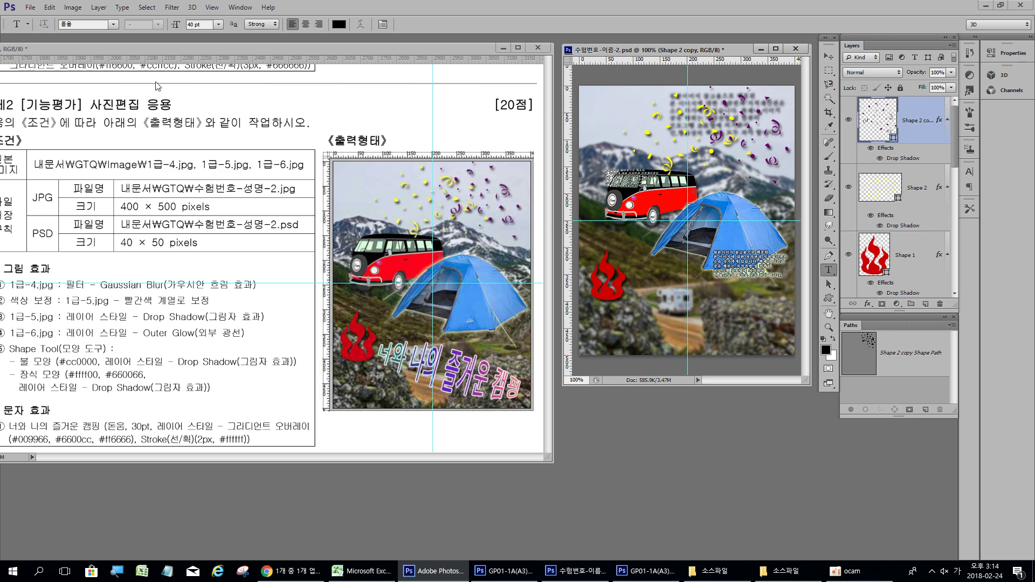
Add the text "너와 나의 즐거운 캠핑" at 30 pt below the tent, to the right of the fire shape.
{"action": "left_click", "coordinate": [212, 24]}
{"action": "type", "text": "30"}
{"action": "key", "text": "Return"}
{"action": "left_click", "coordinate": [626, 326]}
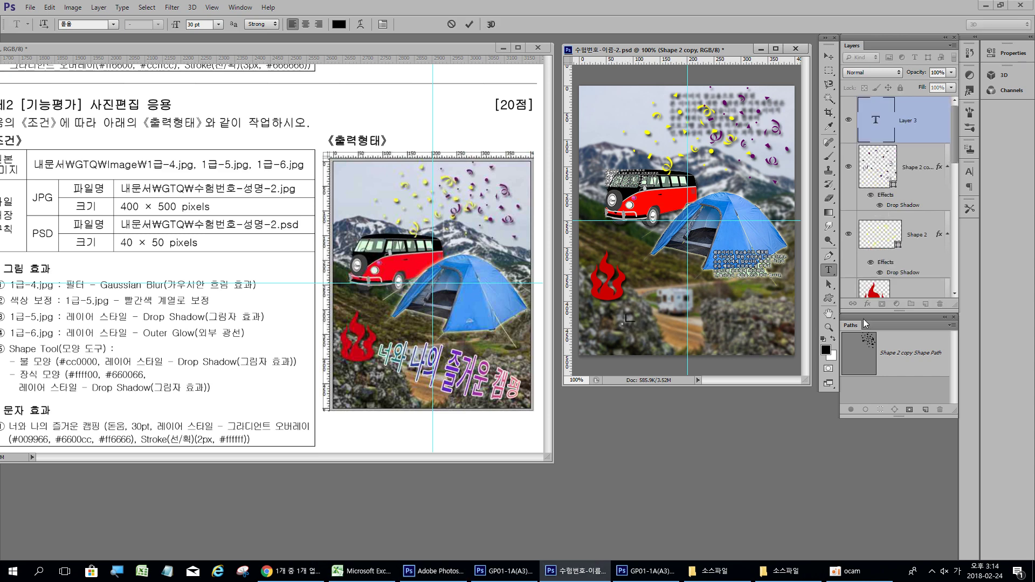
{"action": "type", "text": "너와 나의 즐거"}
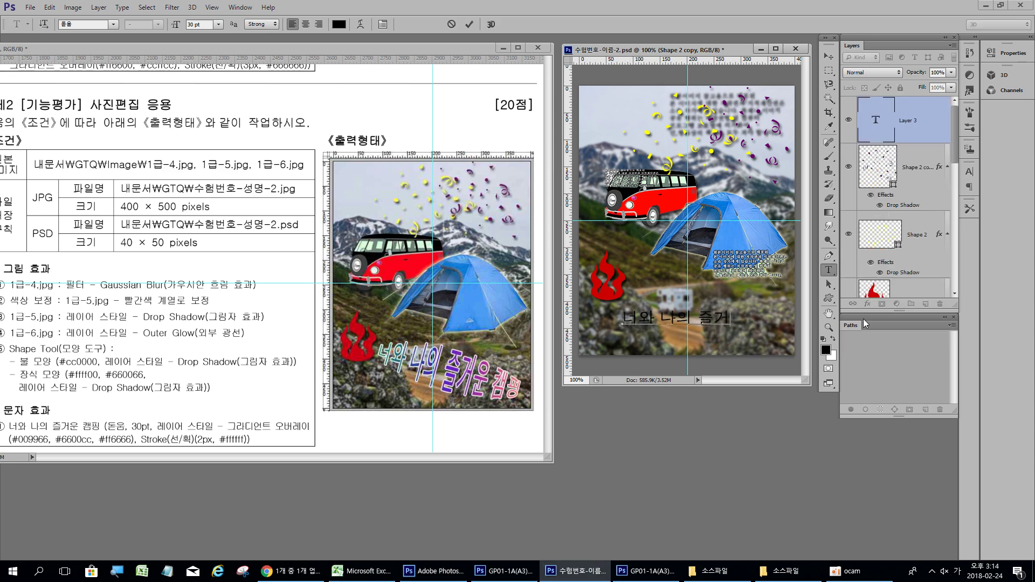
{"action": "type", "text": "운 캠핑"}
{"action": "left_click", "coordinate": [829, 56]}
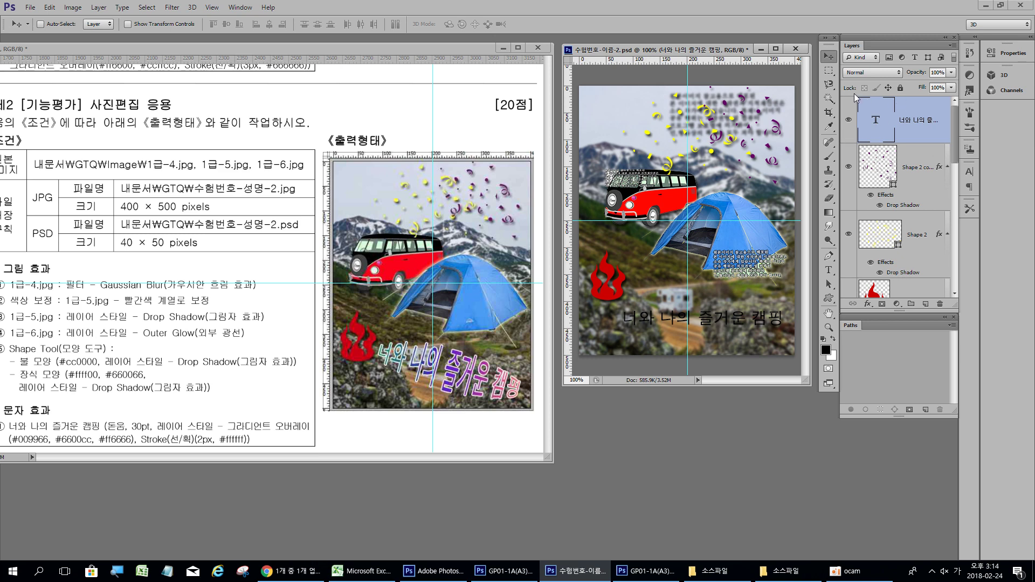
Warp the "너와 나의 즐거운 캠핑" text with a horizontal Bulge style and a bend of about +26%.
{"action": "double_click", "coordinate": [877, 120]}
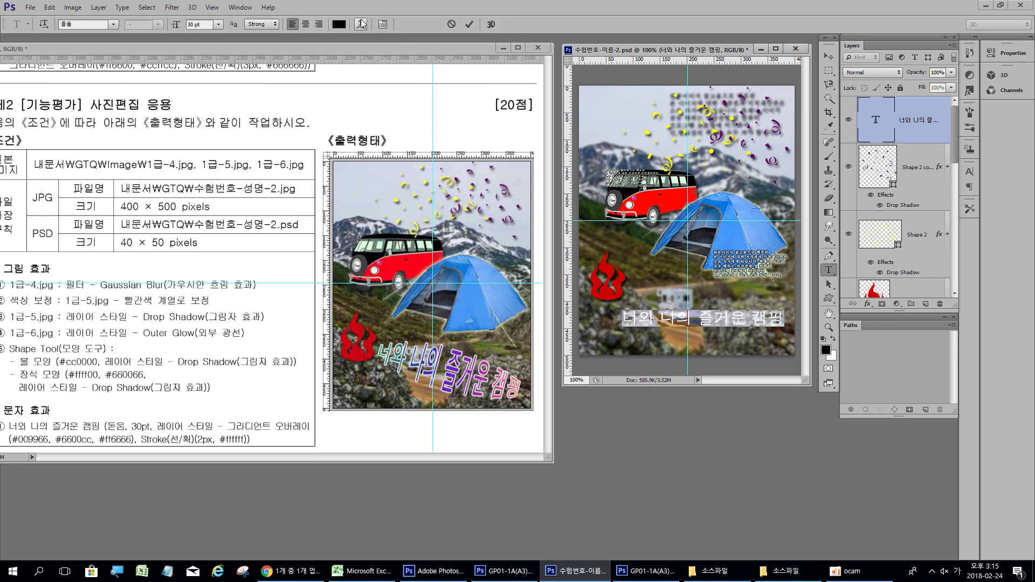
{"action": "left_click", "coordinate": [362, 25]}
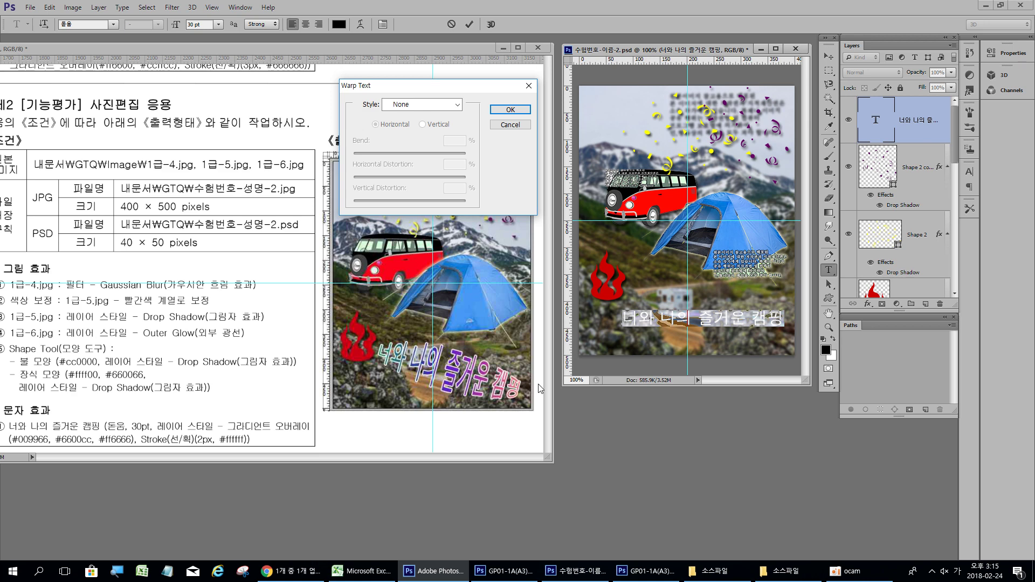
{"action": "left_click", "coordinate": [457, 105]}
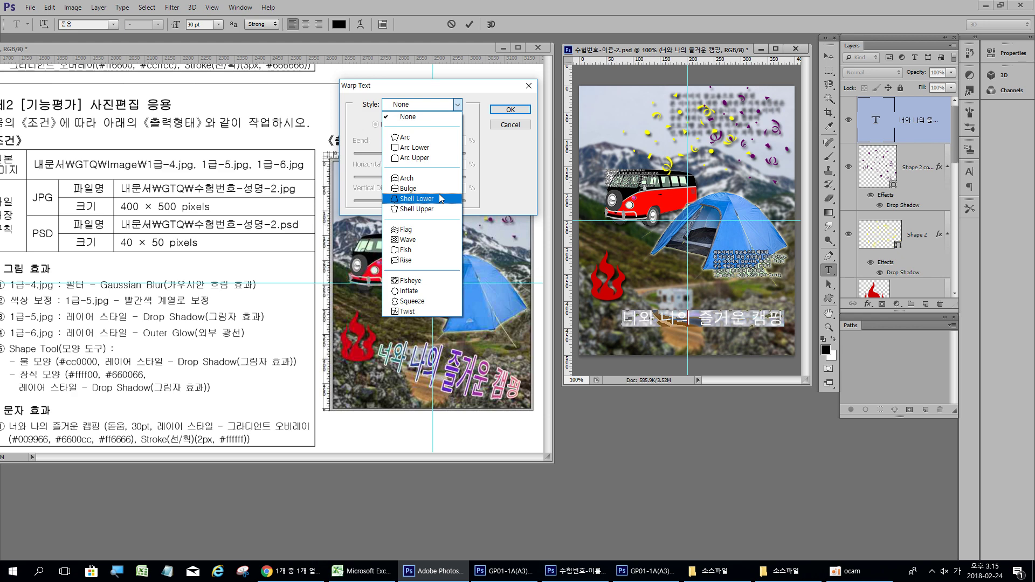
{"action": "left_click", "coordinate": [437, 189]}
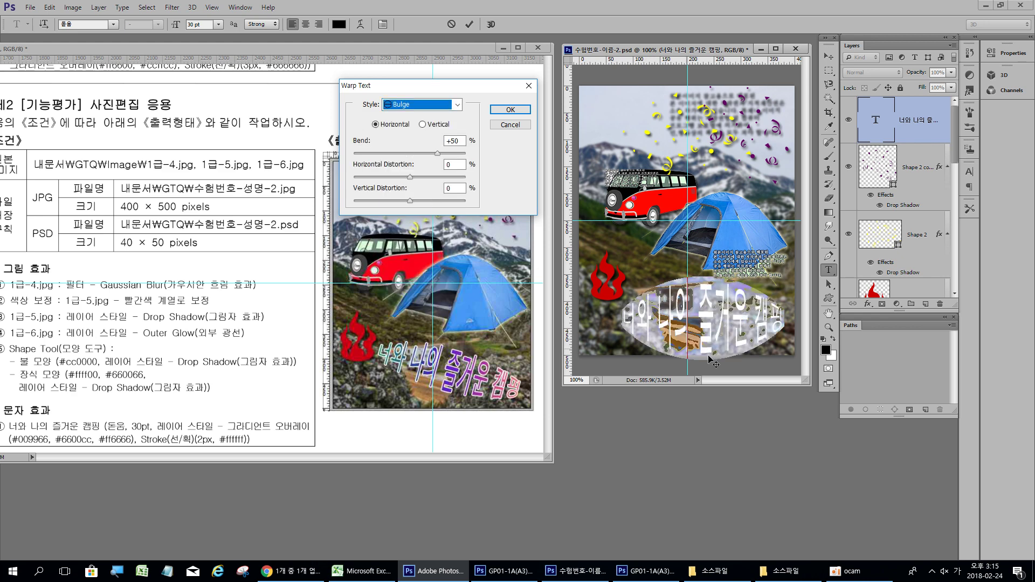
{"action": "left_click_drag", "start_coordinate": [438, 157], "coordinate": [425, 157]}
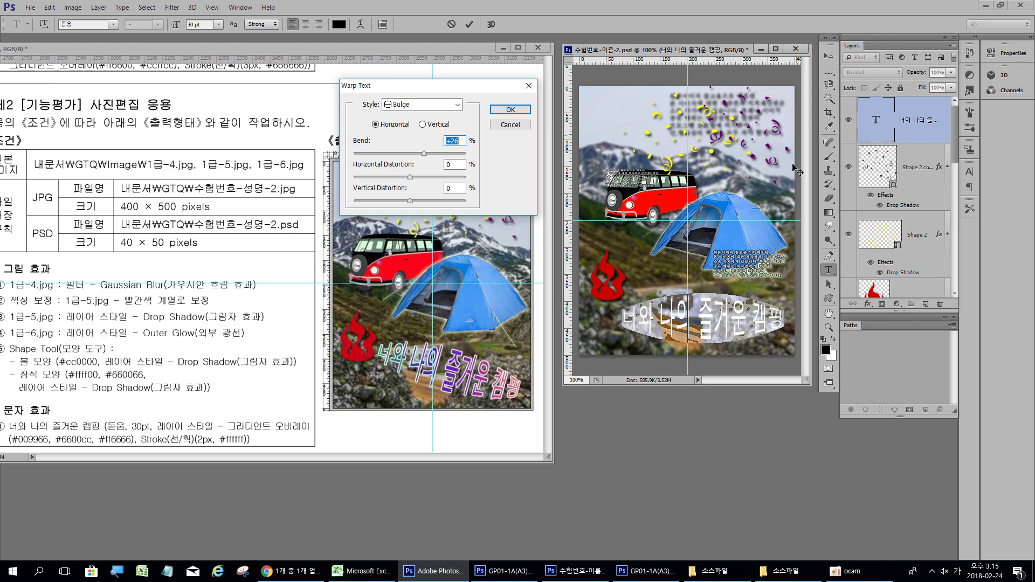
{"action": "key", "text": "Return"}
{"action": "left_click", "coordinate": [829, 56]}
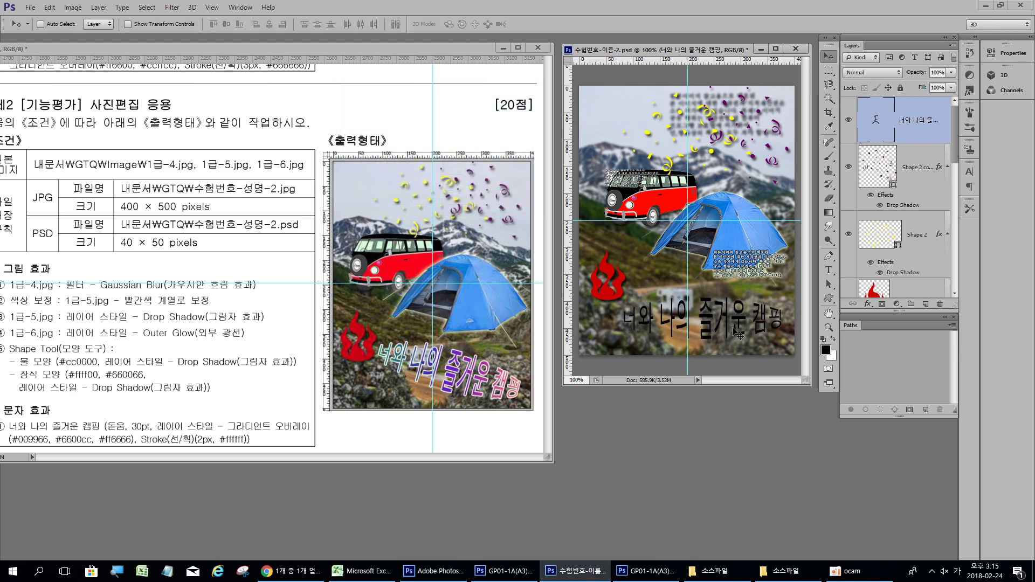
Move the warped text slightly up and rotate it clockwise so it slopes down away from the fire shape.
{"action": "mouse_move", "coordinate": [730, 327]}
{"action": "left_mouse_down"}
{"action": "mouse_move", "coordinate": [705, 329]}
{"action": "mouse_move", "coordinate": [734, 319]}
{"action": "left_mouse_up"}
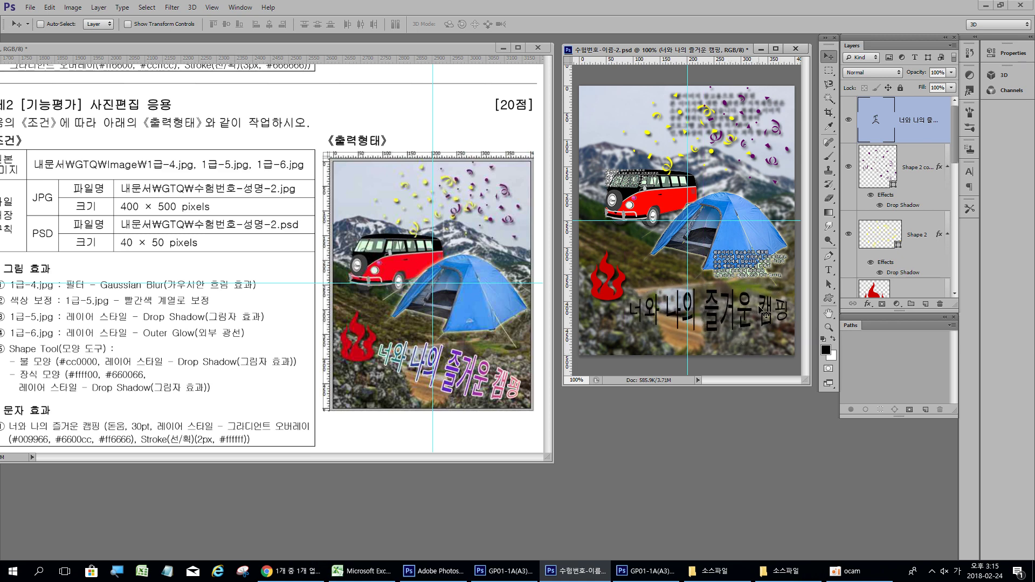
{"action": "key", "text": "ctrl+t"}
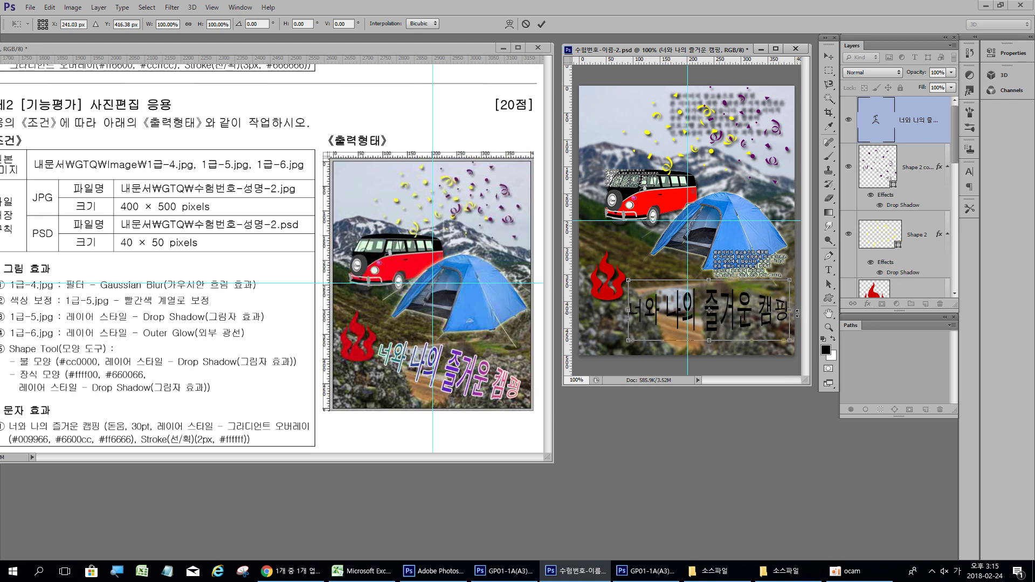
{"action": "left_click_drag", "start_coordinate": [797, 315], "coordinate": [765, 333]}
{"action": "key", "text": "Return"}
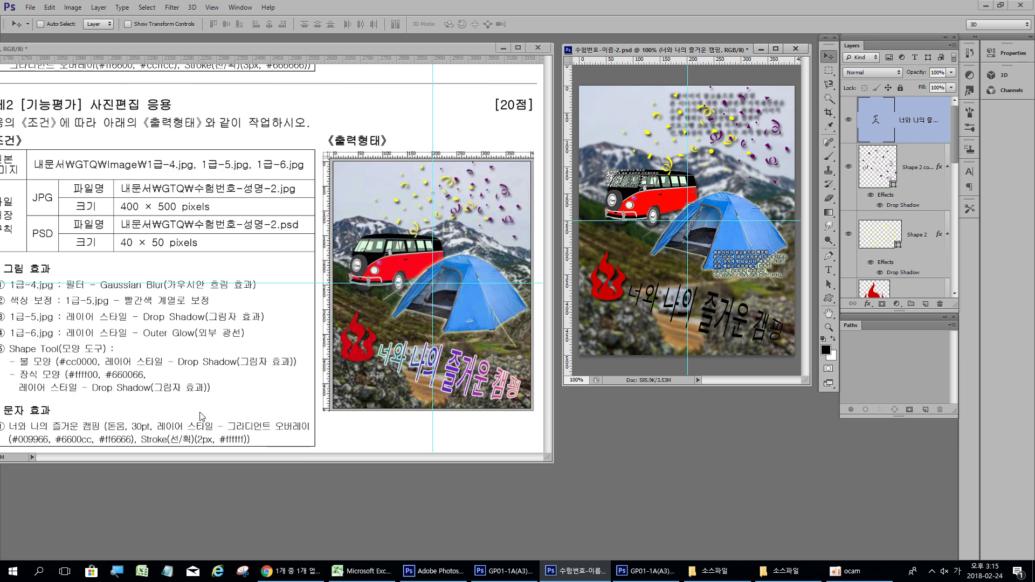
Add a Gradient Overlay to the warped text and set the gradient's starting colour stop to #009966.
{"action": "left_click", "coordinate": [868, 304]}
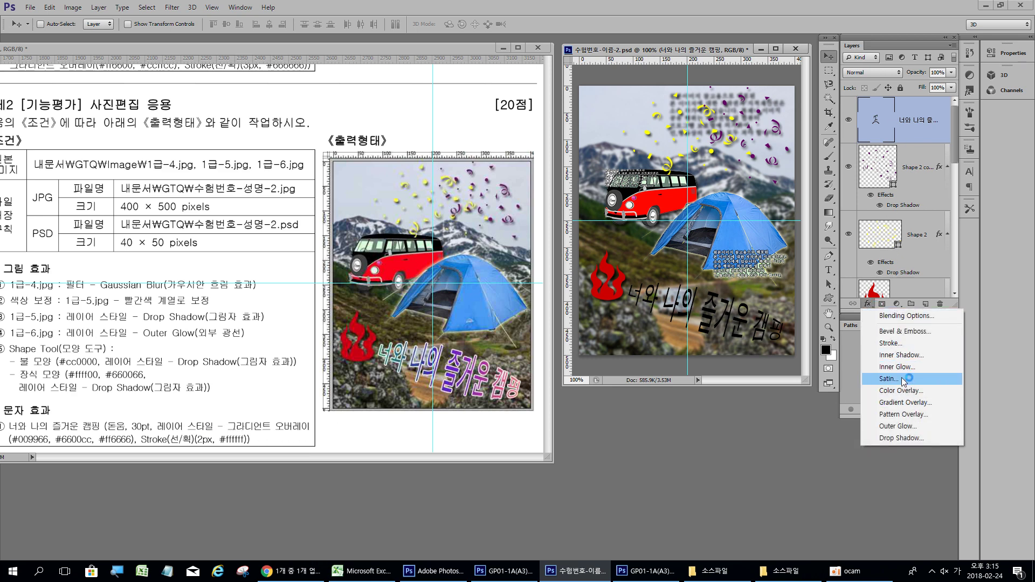
{"action": "left_click", "coordinate": [906, 404]}
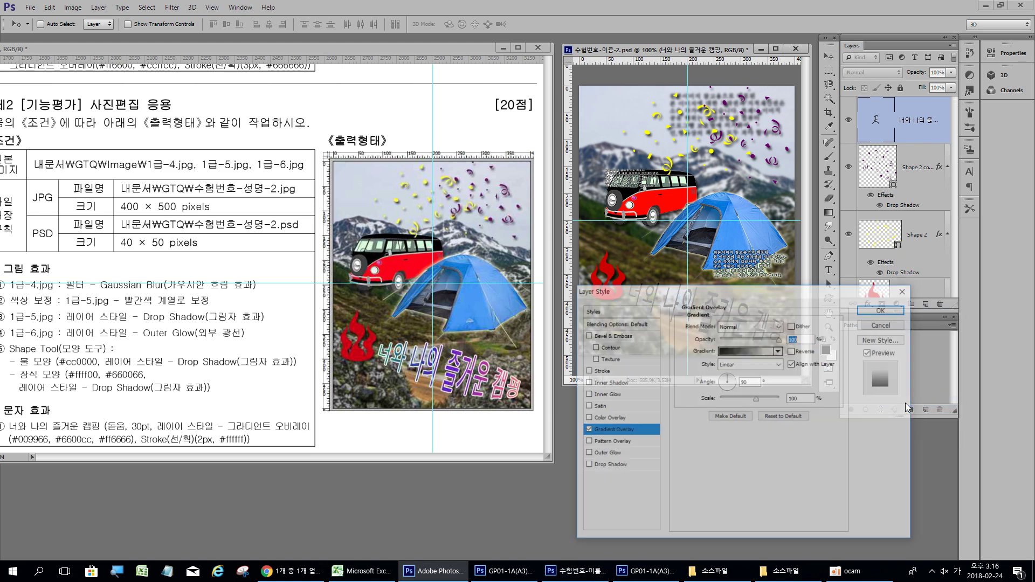
{"action": "left_click_drag", "start_coordinate": [755, 293], "coordinate": [368, 83]}
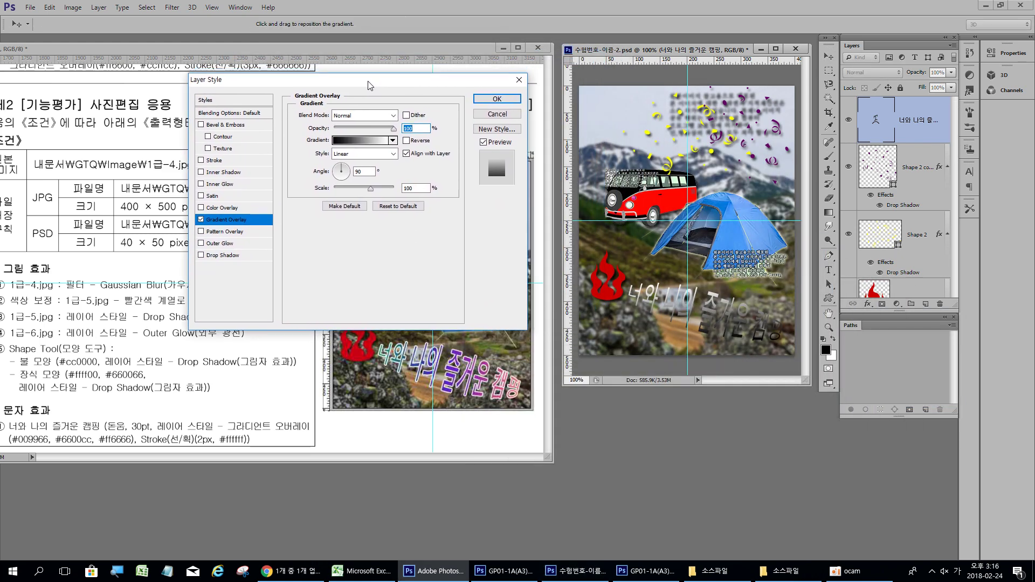
{"action": "left_click", "coordinate": [360, 142]}
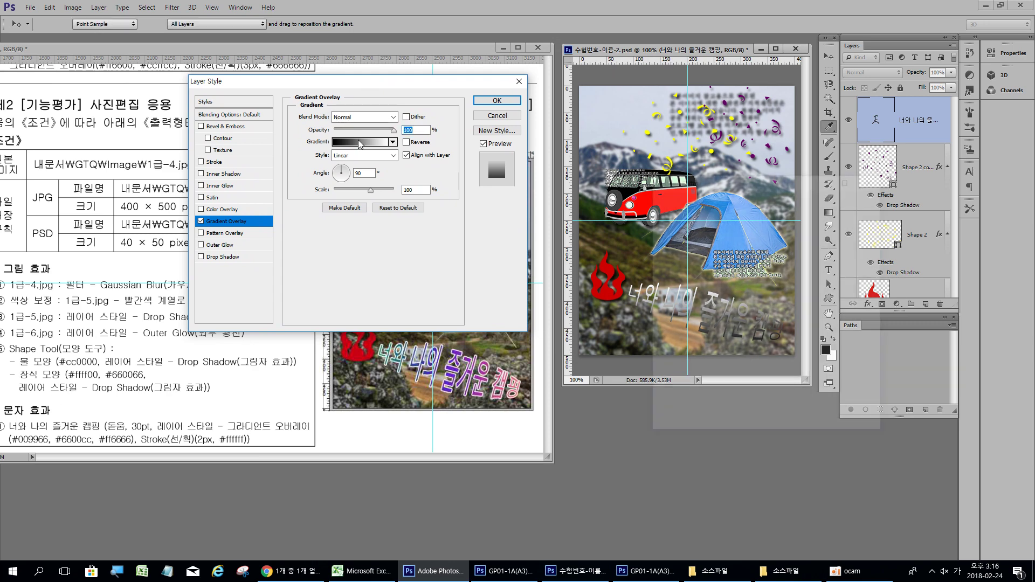
{"action": "left_click_drag", "start_coordinate": [785, 186], "coordinate": [201, 88]}
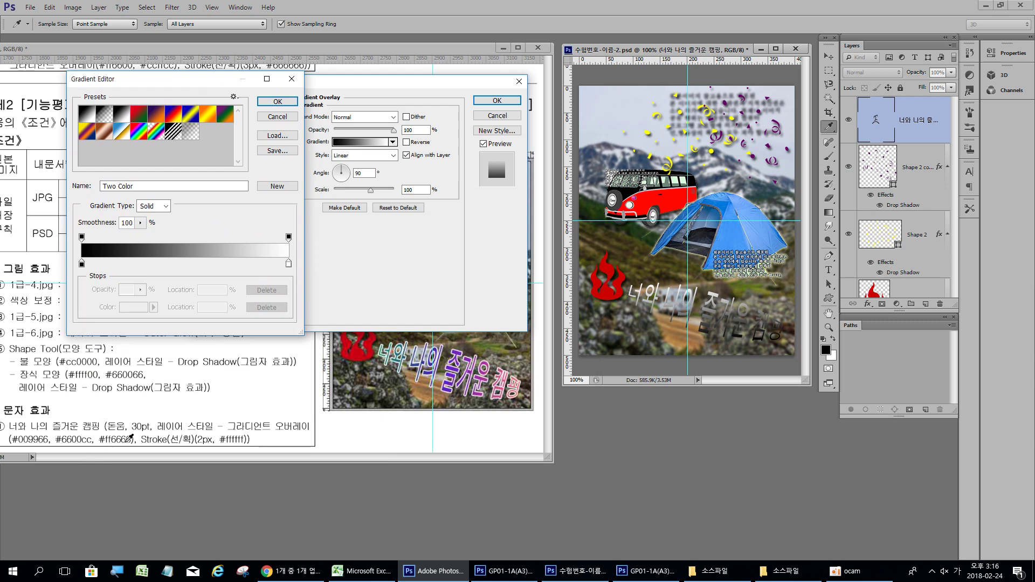
{"action": "left_click", "coordinate": [81, 264]}
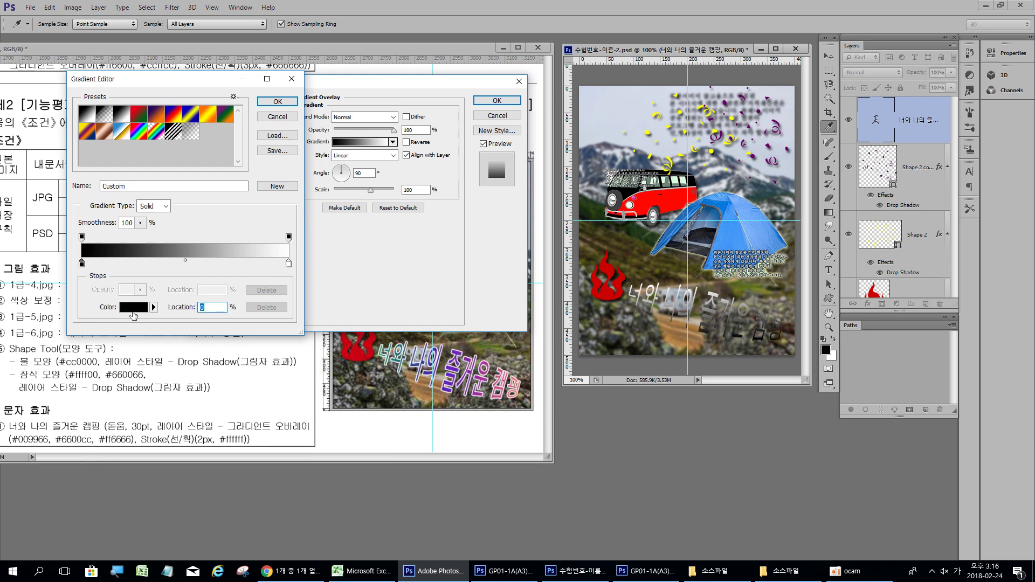
{"action": "left_click", "coordinate": [133, 309]}
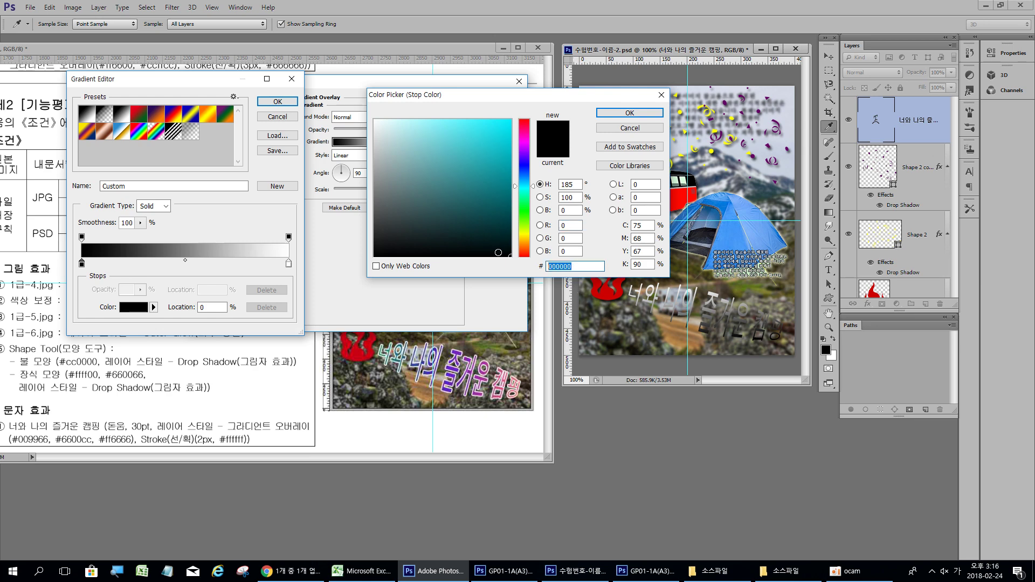
{"action": "type", "text": "009966"}
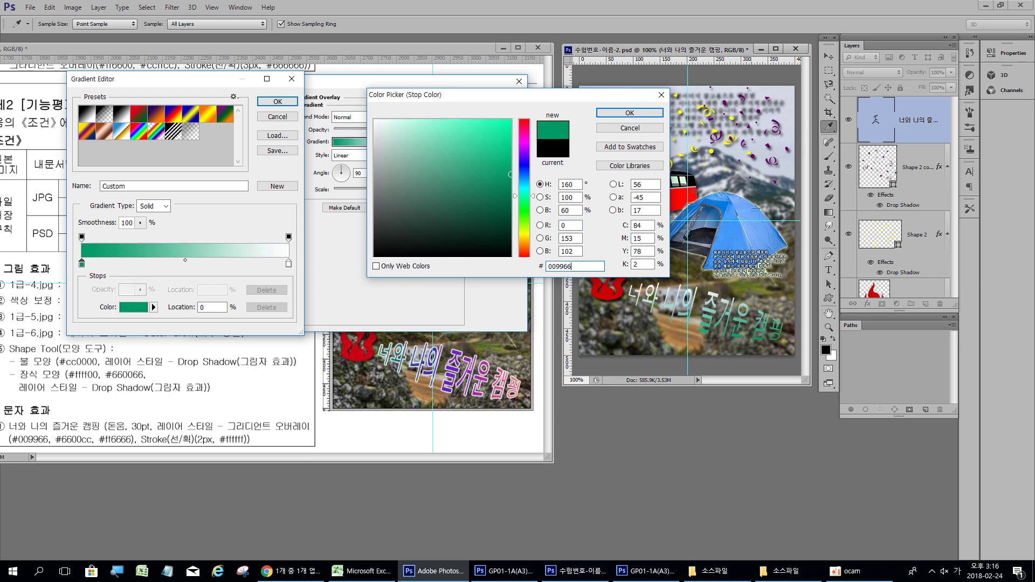
{"action": "key", "text": "Return"}
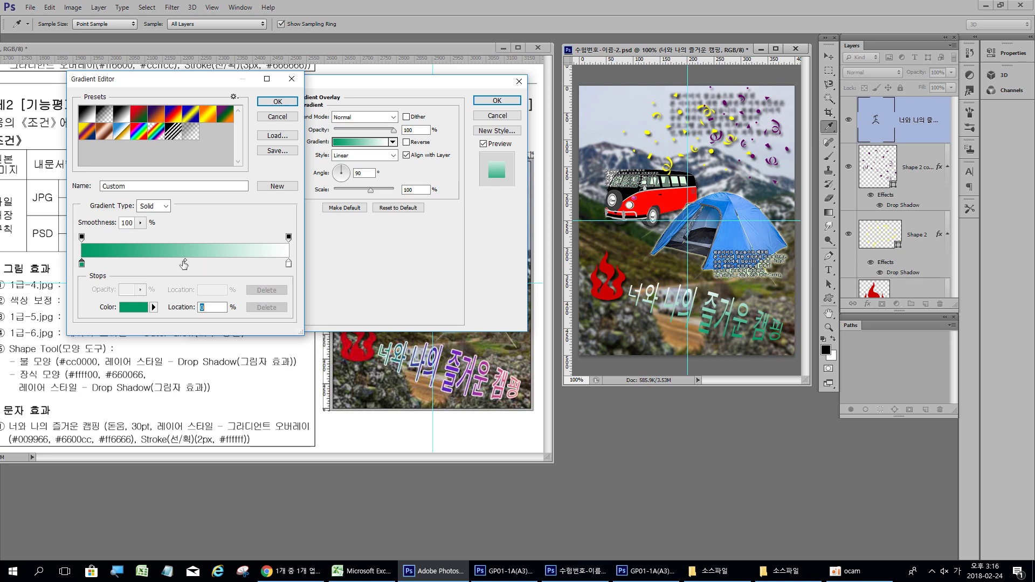
Add a middle colour stop to the gradient at 50% location and set its colour to #6600cc.
{"action": "left_click", "coordinate": [184, 263]}
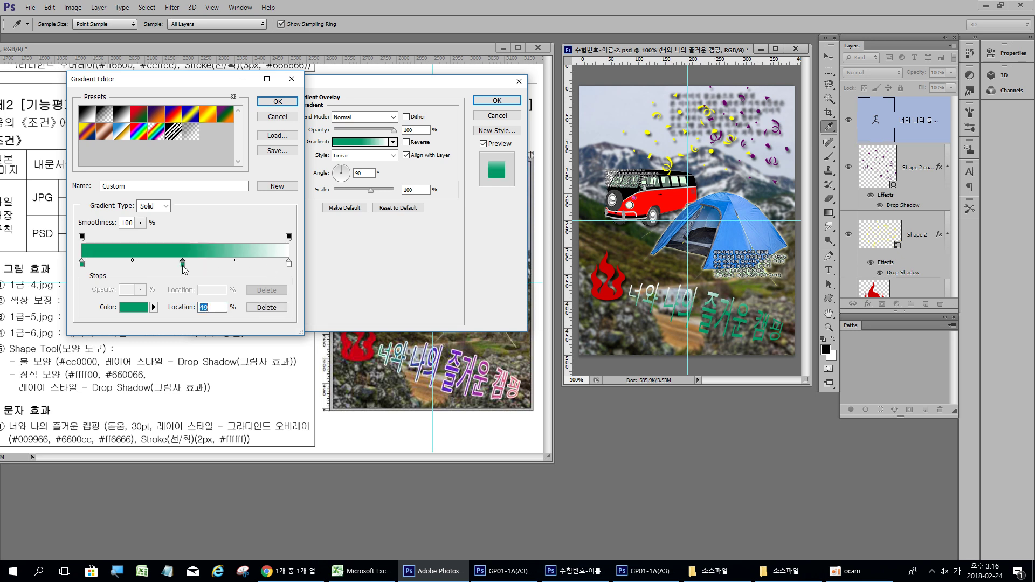
{"action": "left_click_drag", "start_coordinate": [183, 264], "coordinate": [185, 264]}
{"action": "left_click", "coordinate": [184, 265]}
{"action": "left_click", "coordinate": [134, 307]}
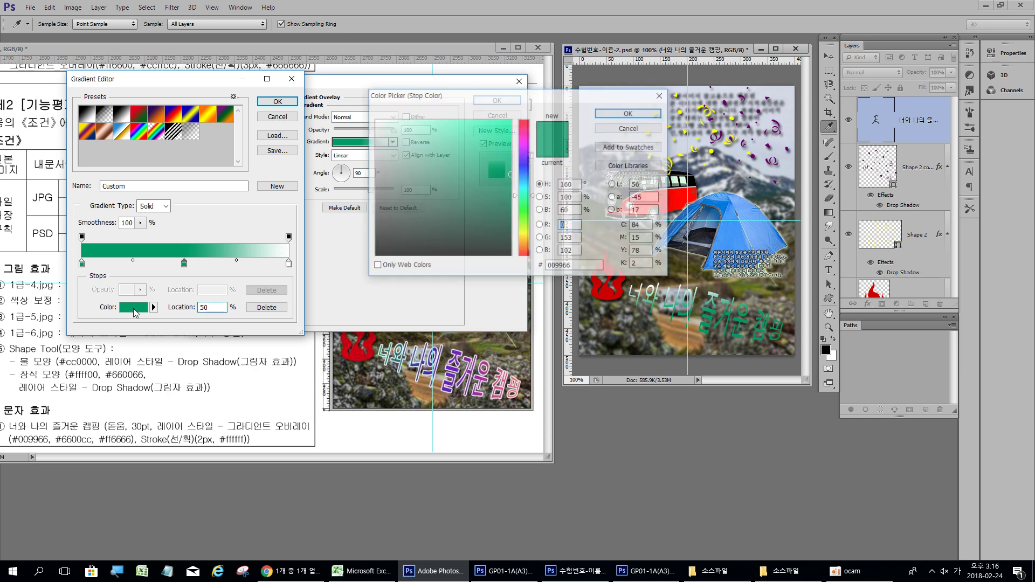
{"action": "double_click", "coordinate": [592, 266]}
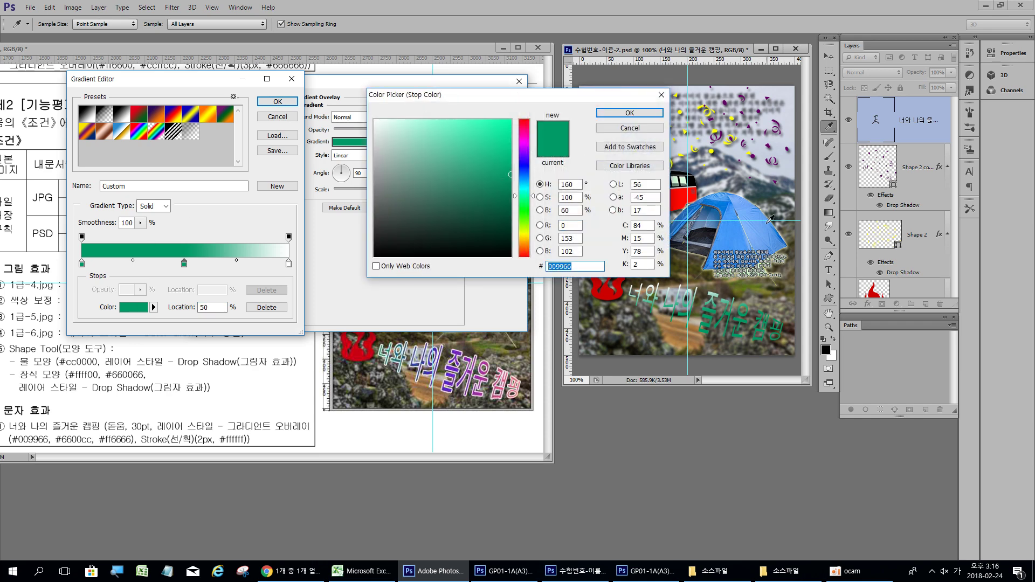
{"action": "type", "text": "6600"}
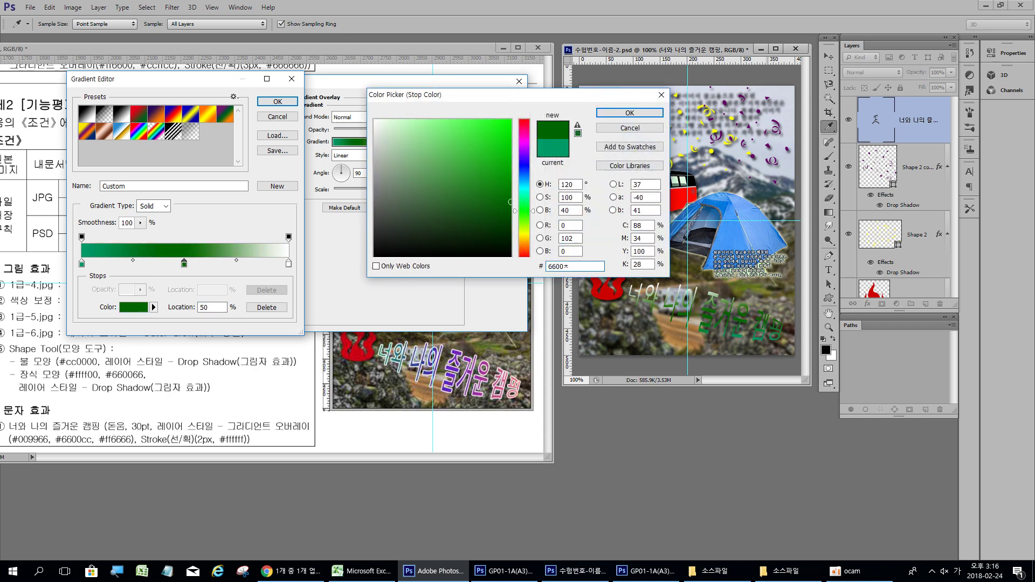
{"action": "type", "text": "cc"}
{"action": "key", "text": "Return"}
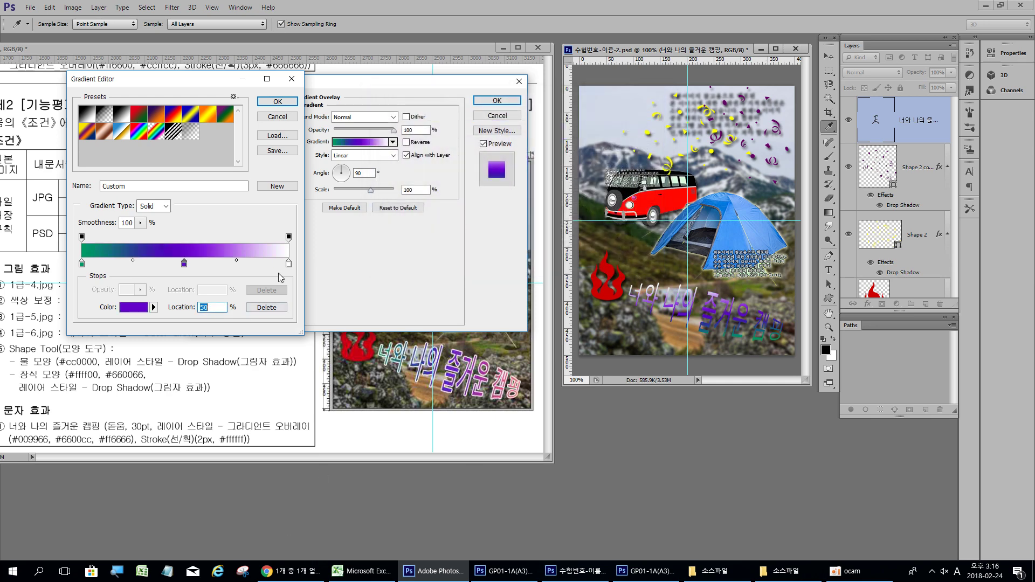
Set the gradient's end colour stop to #ff6666 and accept the custom gradient.
{"action": "left_click", "coordinate": [290, 264]}
{"action": "left_click", "coordinate": [134, 307]}
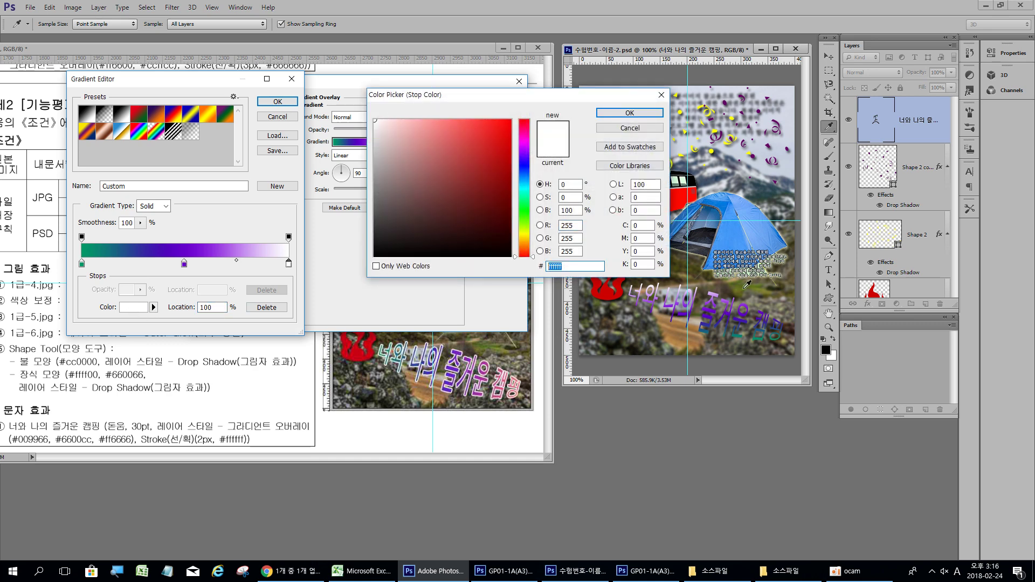
{"action": "type", "text": "ff6666"}
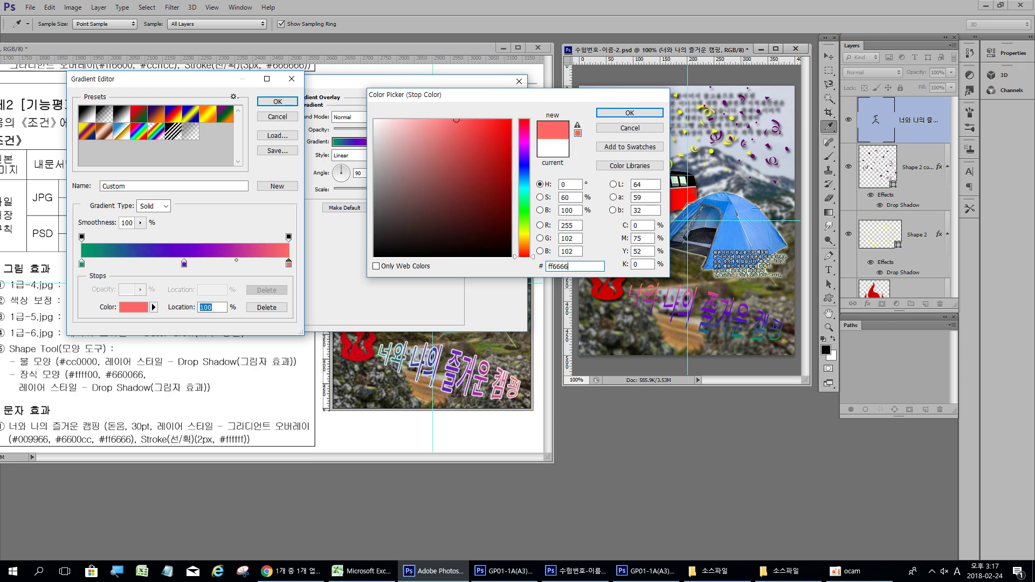
{"action": "key", "text": "Return"}
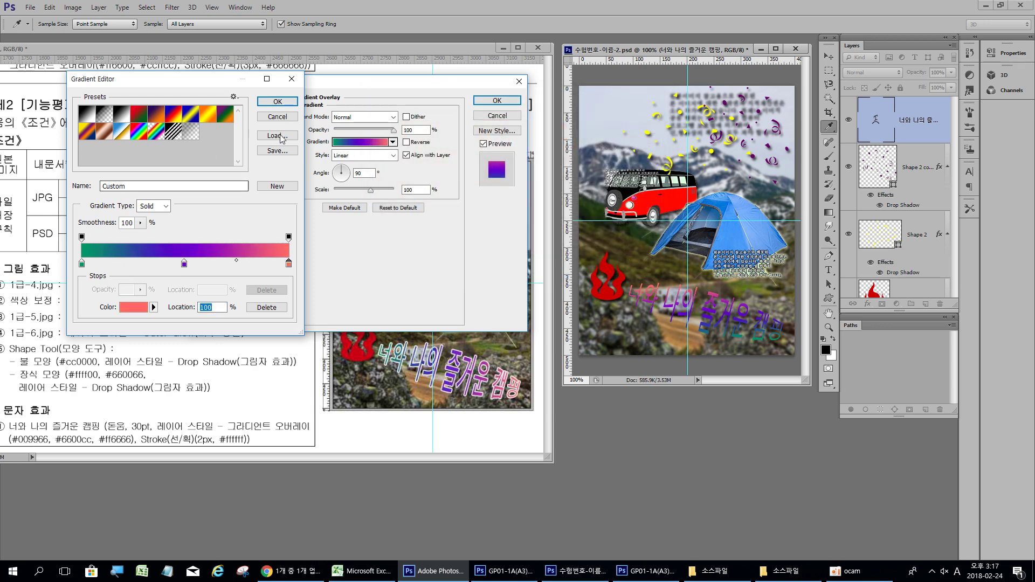
{"action": "left_click", "coordinate": [279, 104]}
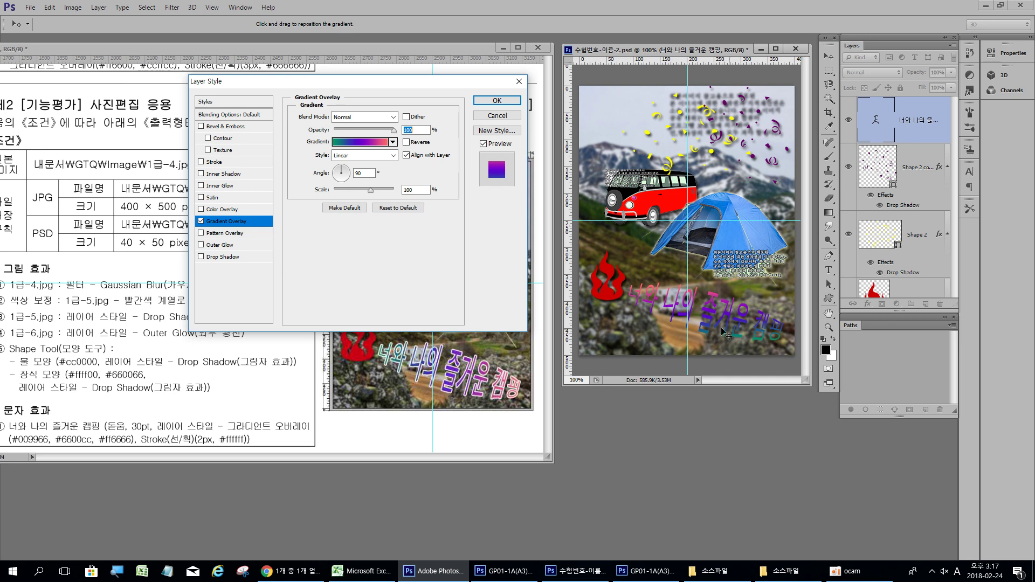
Turn the Gradient Overlay angle to near horizontal so the colours run from green to pink along the text.
{"action": "mouse_move", "coordinate": [344, 170]}
{"action": "left_mouse_down"}
{"action": "mouse_move", "coordinate": [377, 180]}
{"action": "mouse_move", "coordinate": [345, 166]}
{"action": "left_mouse_up"}
{"action": "left_click", "coordinate": [348, 177]}
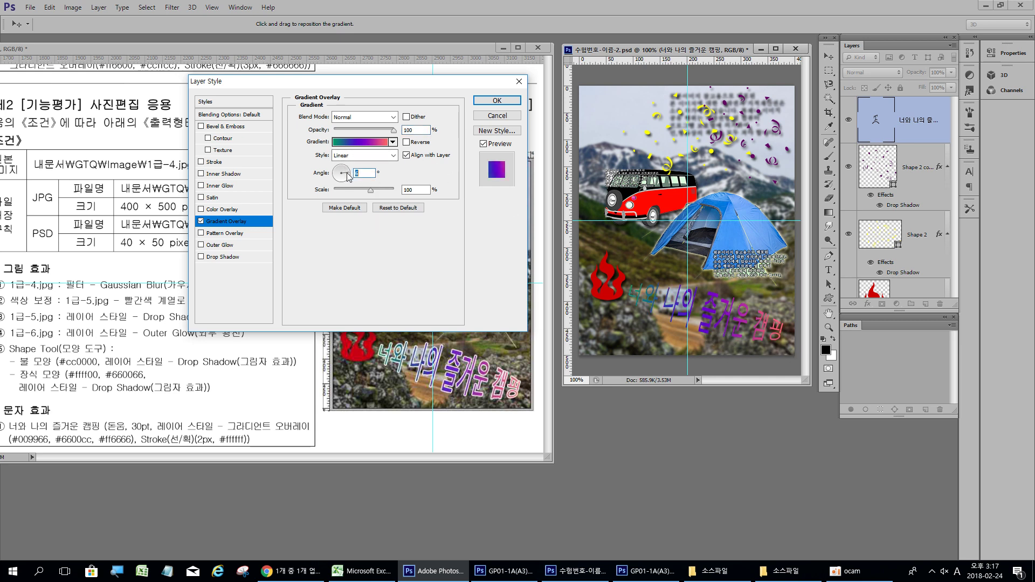
{"action": "type", "text": "-8"}
{"action": "left_click", "coordinate": [348, 176]}
Add a 2 px outside Stroke in #ffffff to the text and apply the layer styles.
{"action": "left_click", "coordinate": [219, 163]}
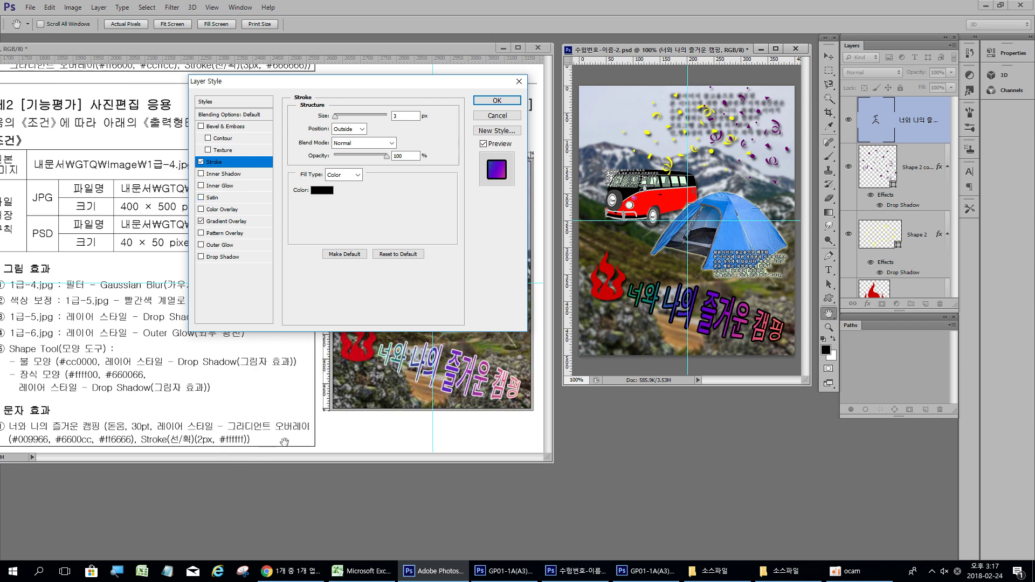
{"action": "left_click", "coordinate": [321, 190]}
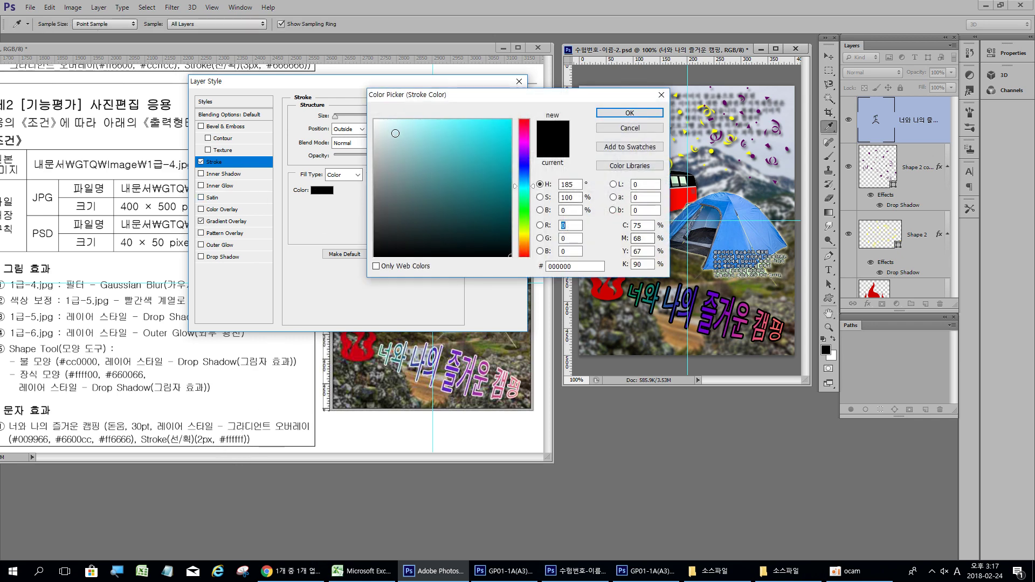
{"action": "left_click", "coordinate": [375, 119]}
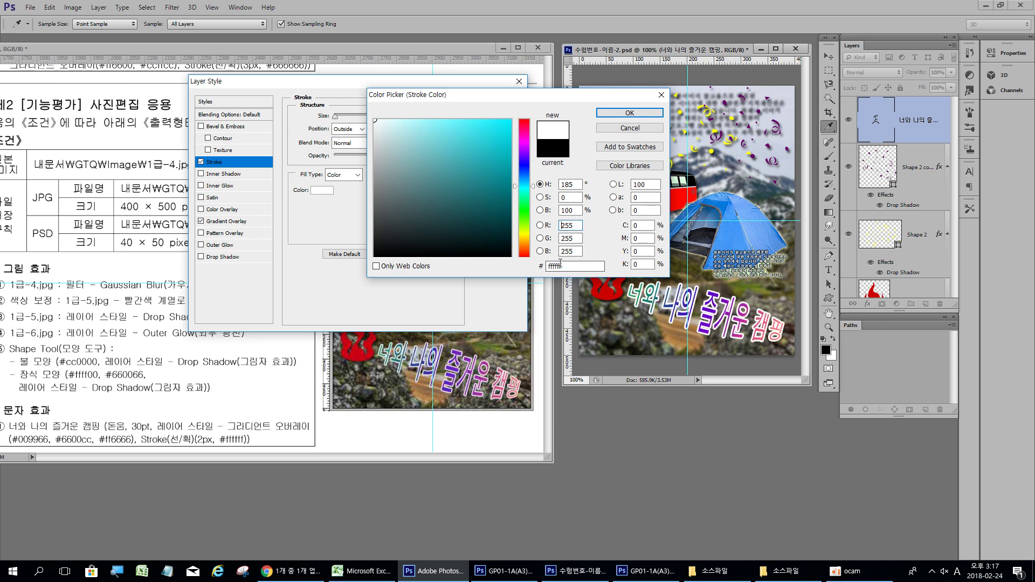
{"action": "left_click", "coordinate": [629, 112]}
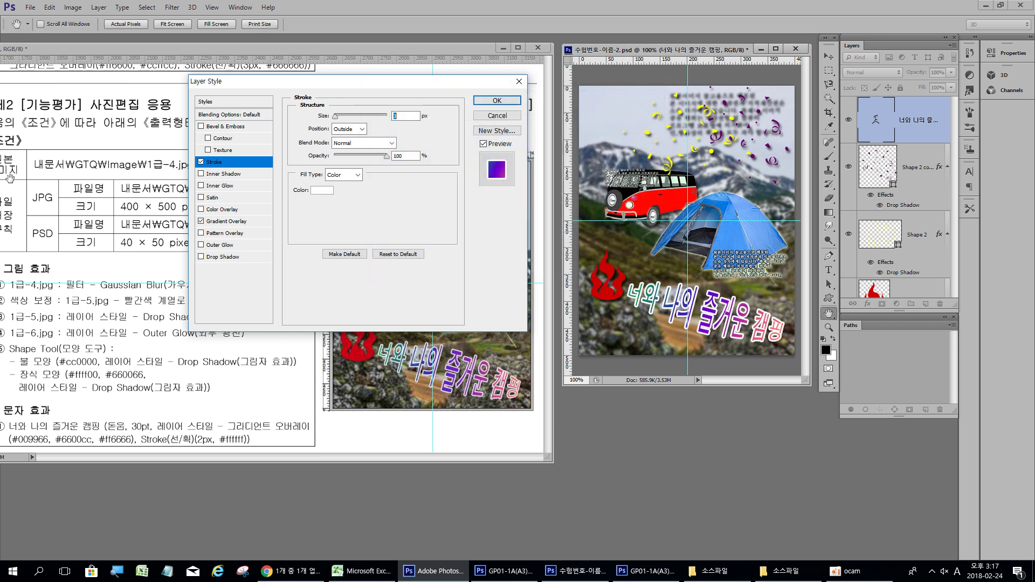
{"action": "type", "text": "2"}
{"action": "left_click", "coordinate": [497, 101]}
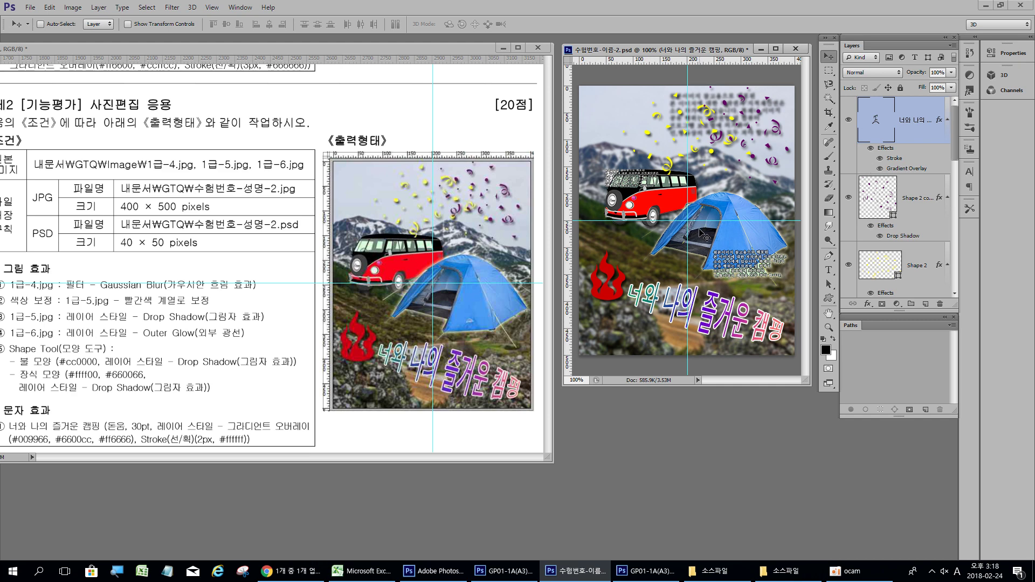
Save the PSD with maximum compatibility and export it for web as the maximum-quality JPEG 수험번호-이름-2.jpg.
{"action": "key", "text": "ctrl+s"}
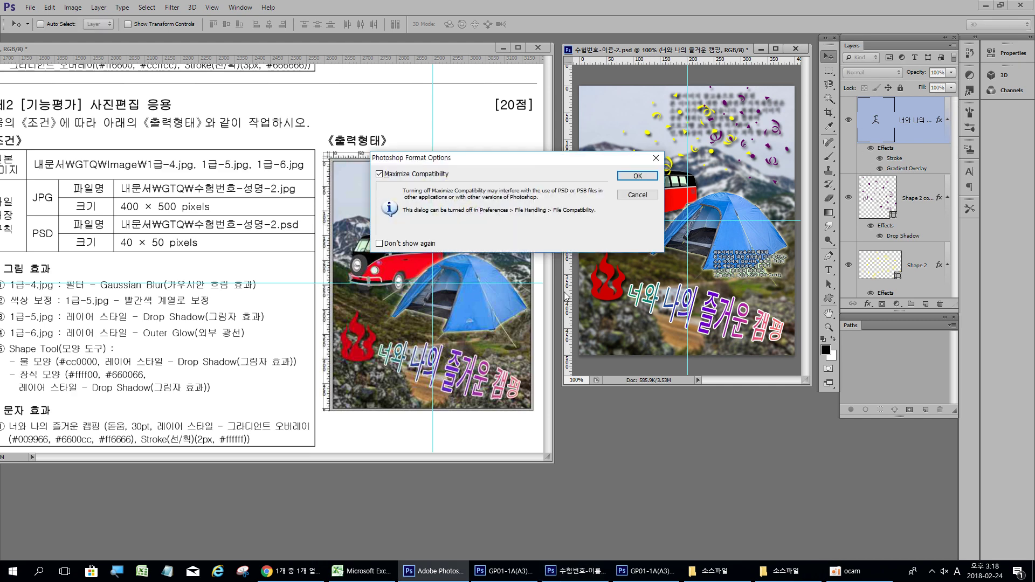
{"action": "left_click", "coordinate": [638, 177]}
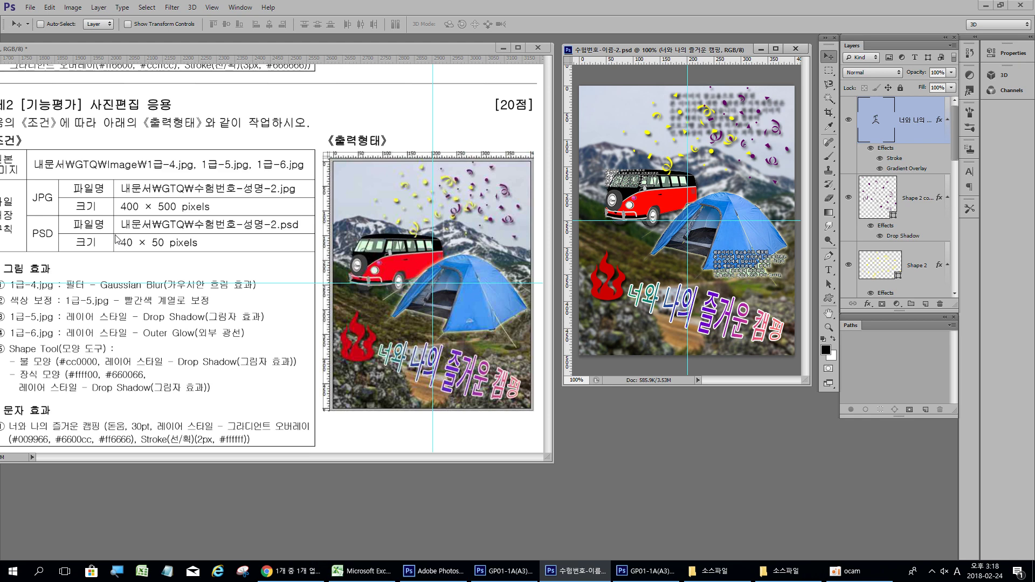
{"action": "key", "text": "ctrl+alt+shift+s"}
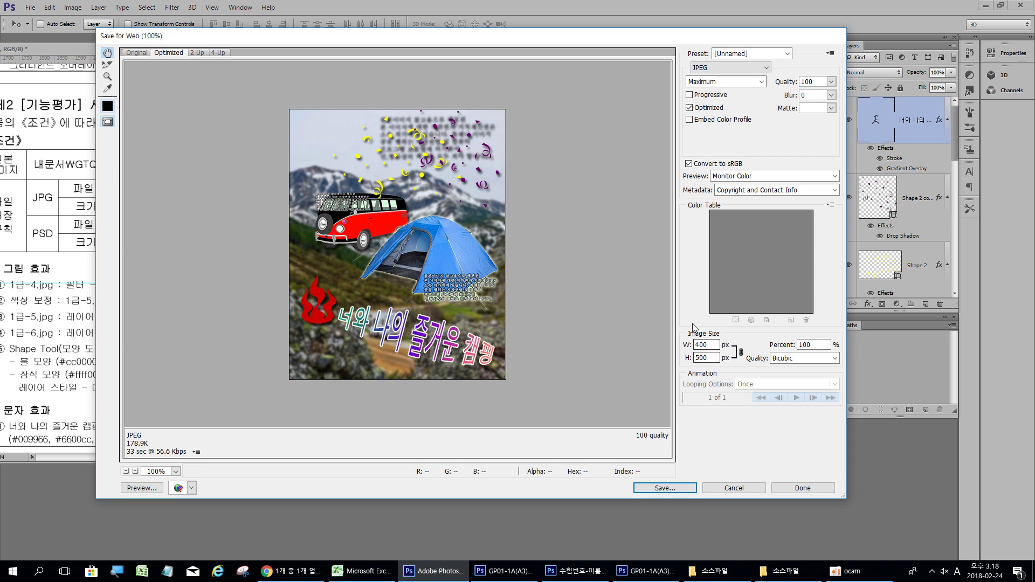
{"action": "left_click", "coordinate": [665, 488]}
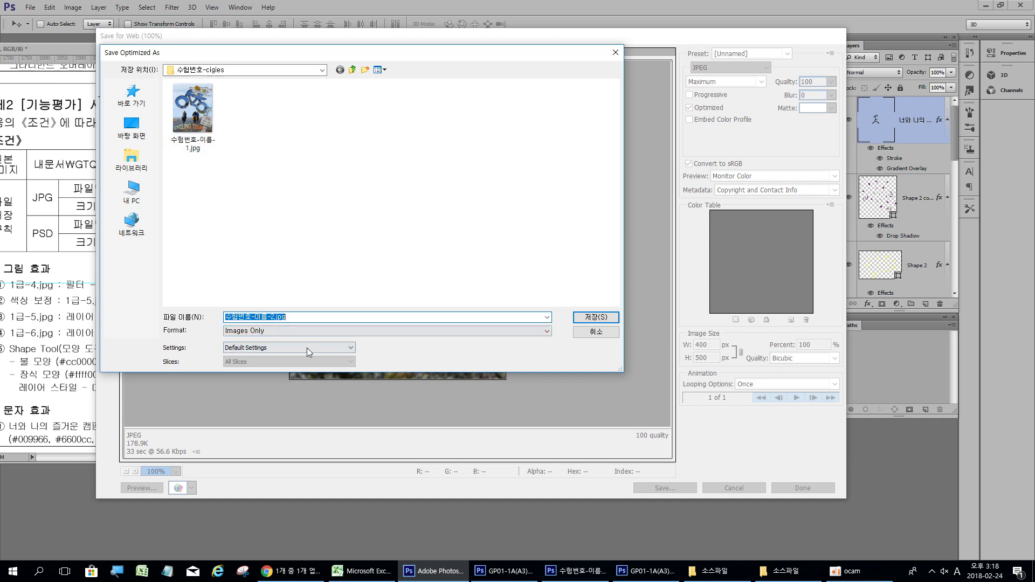
{"action": "left_click", "coordinate": [600, 317]}
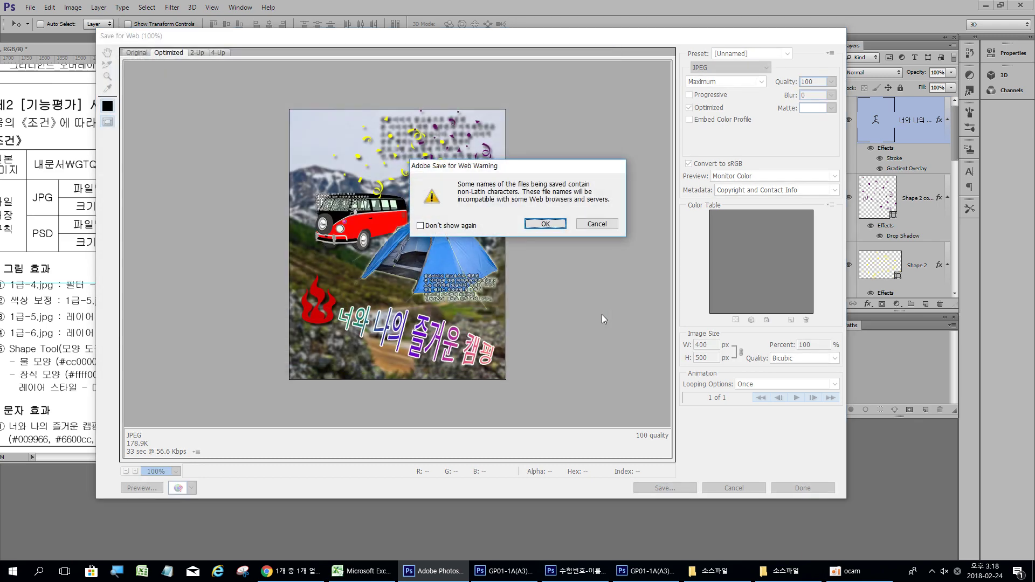
{"action": "left_click", "coordinate": [546, 224]}
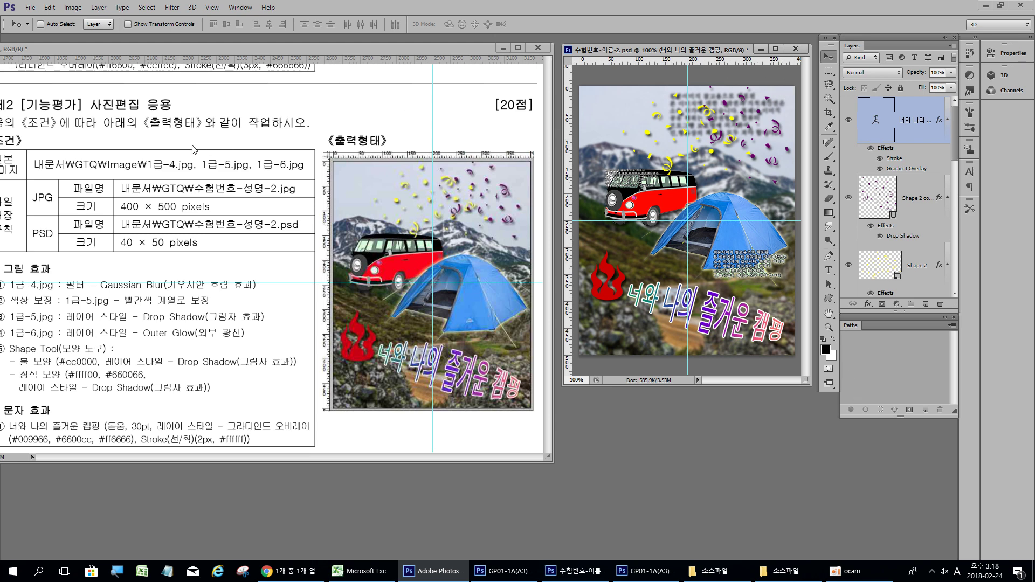
Resize the image to 40 × 50 pixels with proportions constrained, and save and close the PSD.
{"action": "left_click", "coordinate": [73, 7]}
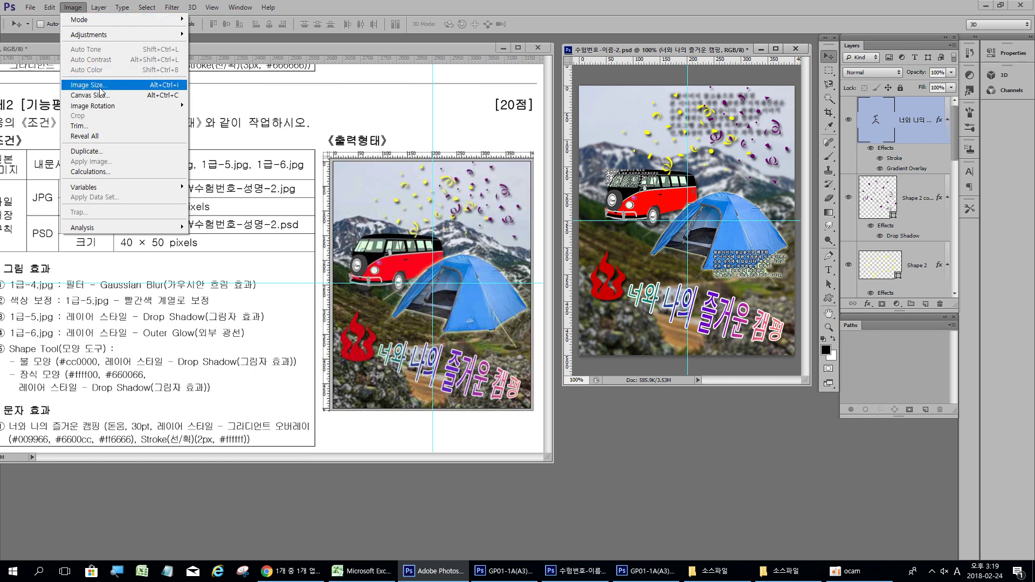
{"action": "left_click", "coordinate": [74, 8]}
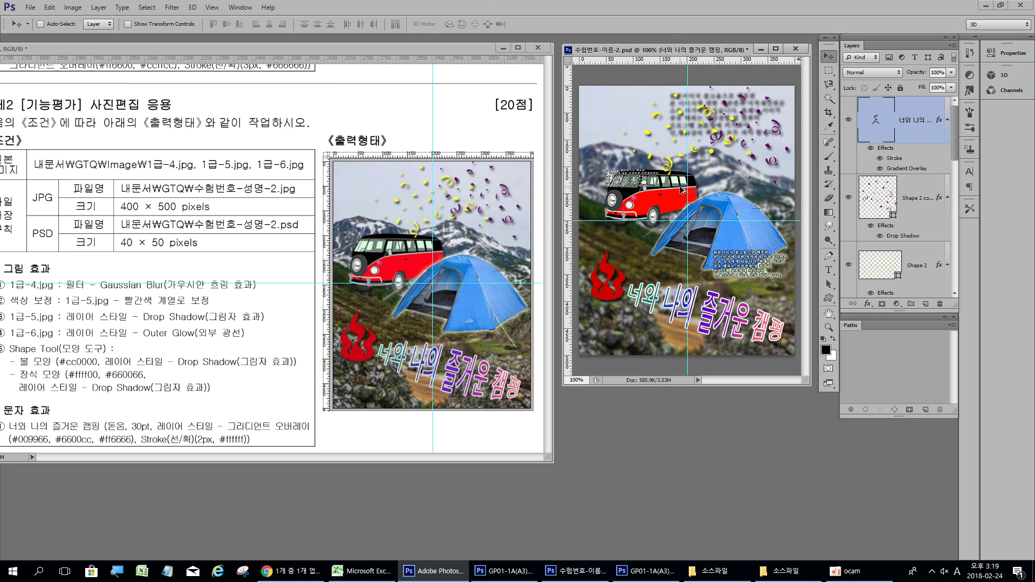
{"action": "key", "text": "ctrl+alt+i"}
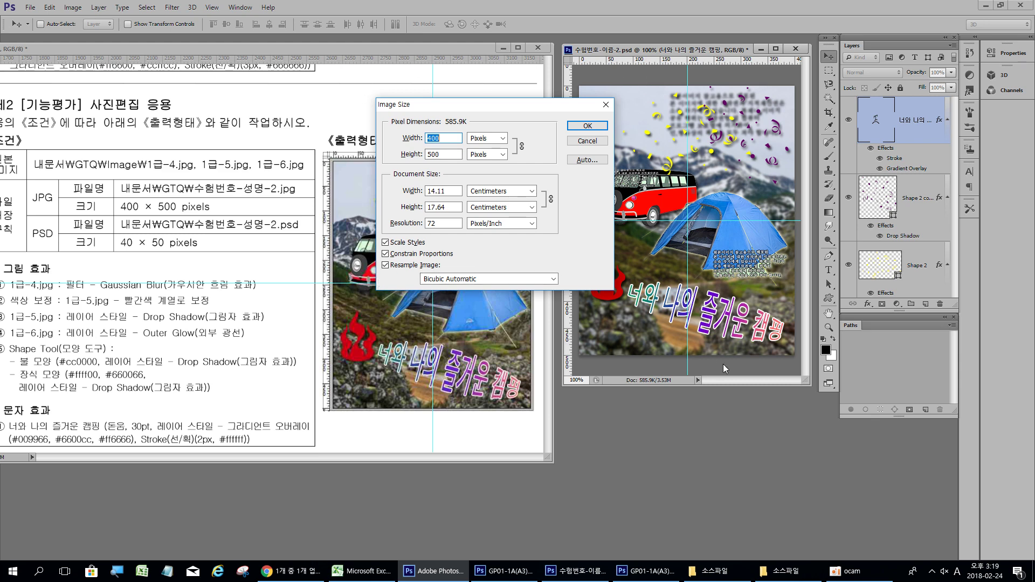
{"action": "type", "text": "40"}
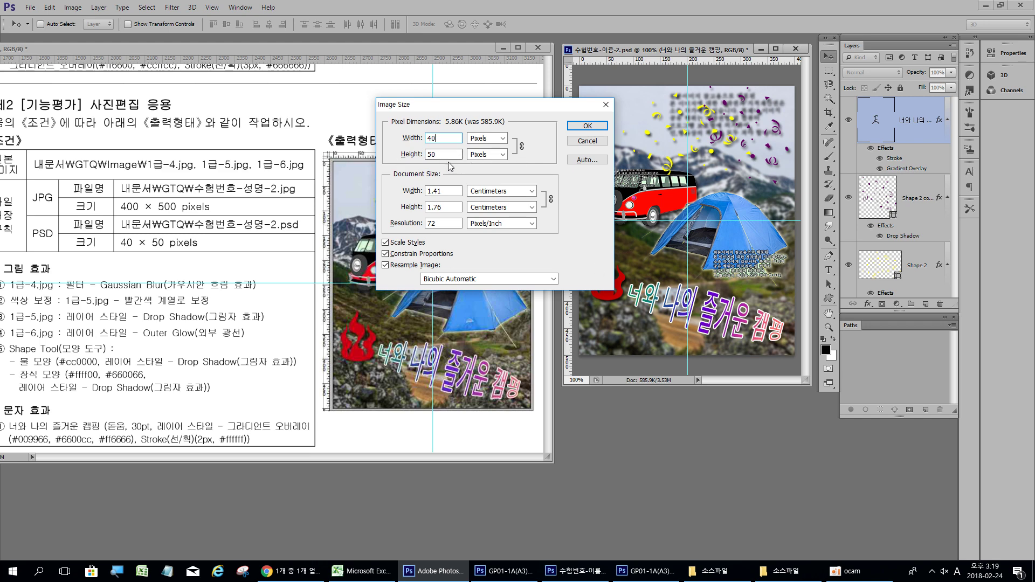
{"action": "left_click", "coordinate": [587, 126]}
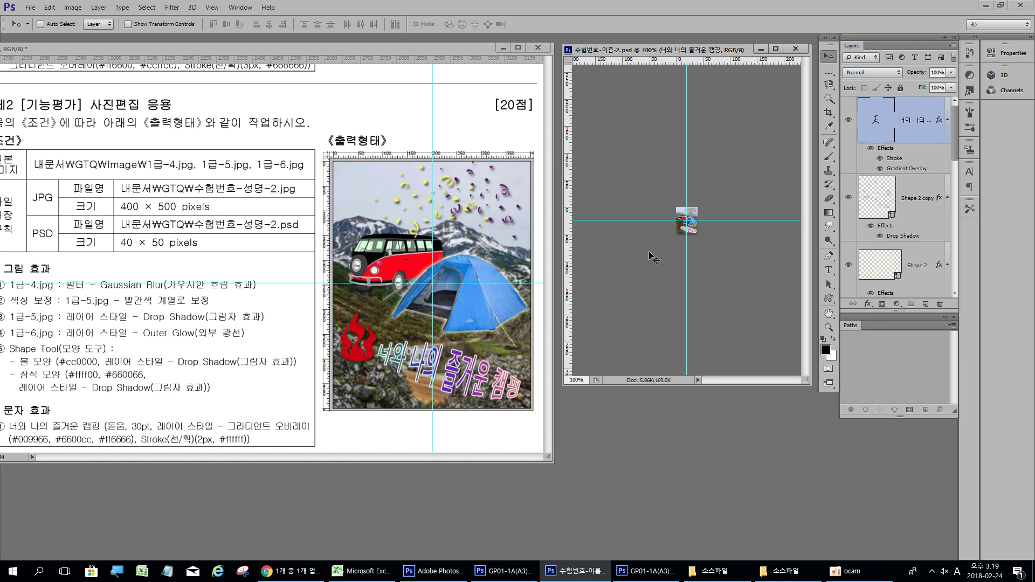
{"action": "left_click", "coordinate": [797, 49]}
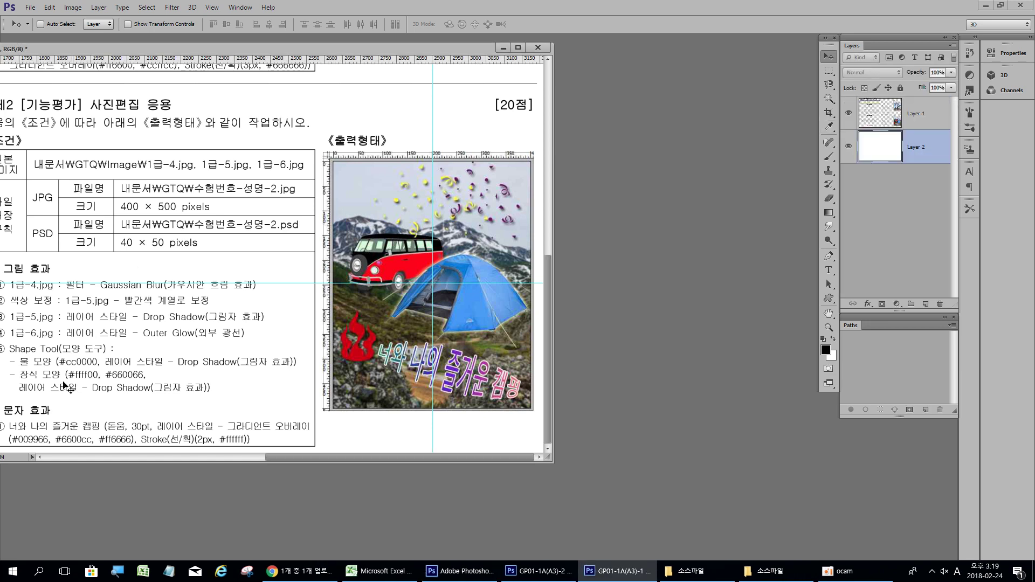